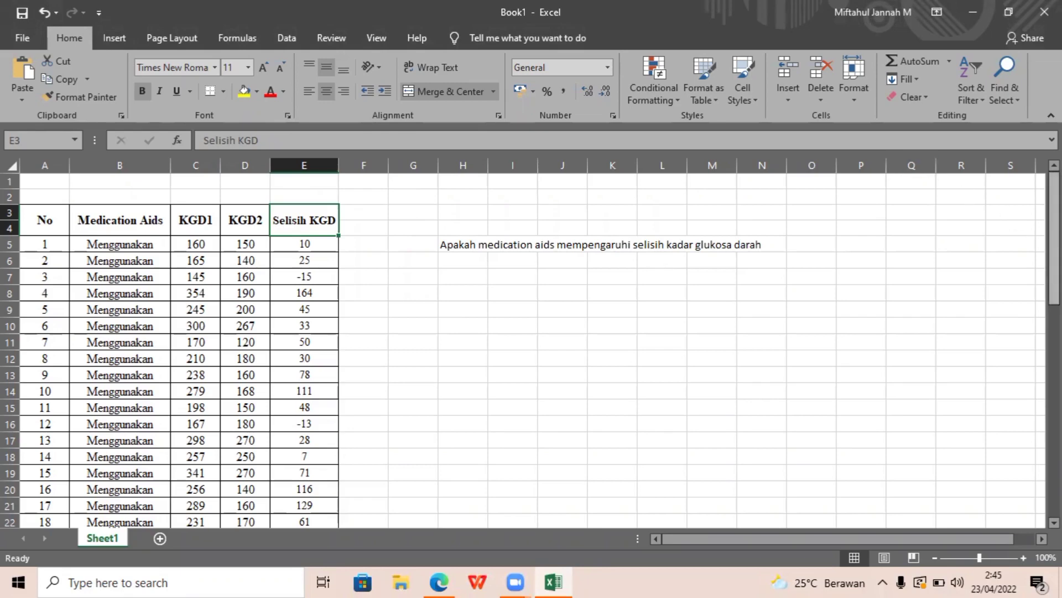
- Examine the Medication Aids groups and the Selisih KGD values down the whole data table
left_click_drag(1054, 240, 1054, 392)
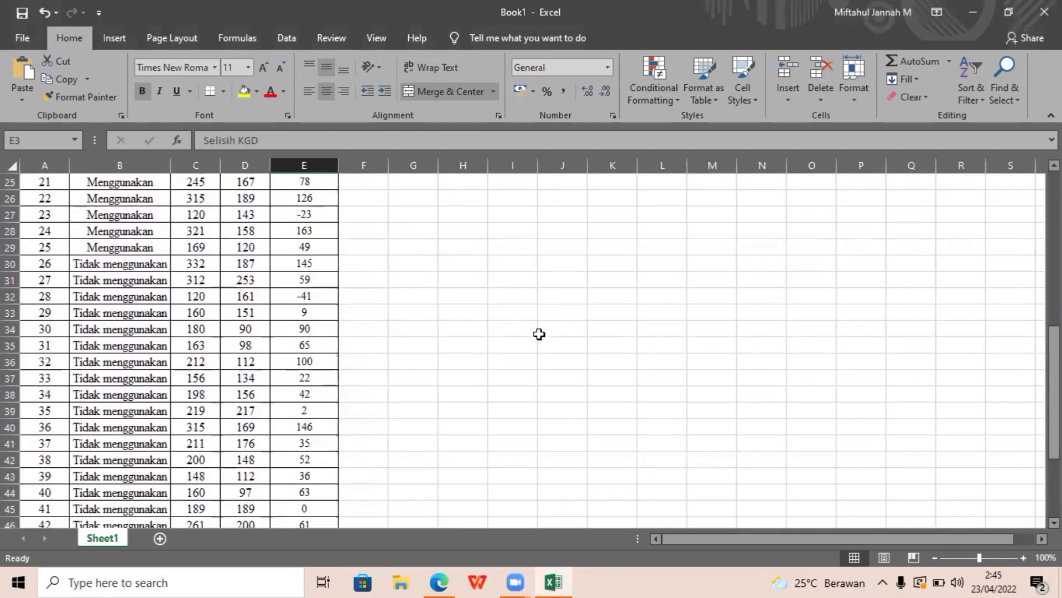
left_click(127, 228)
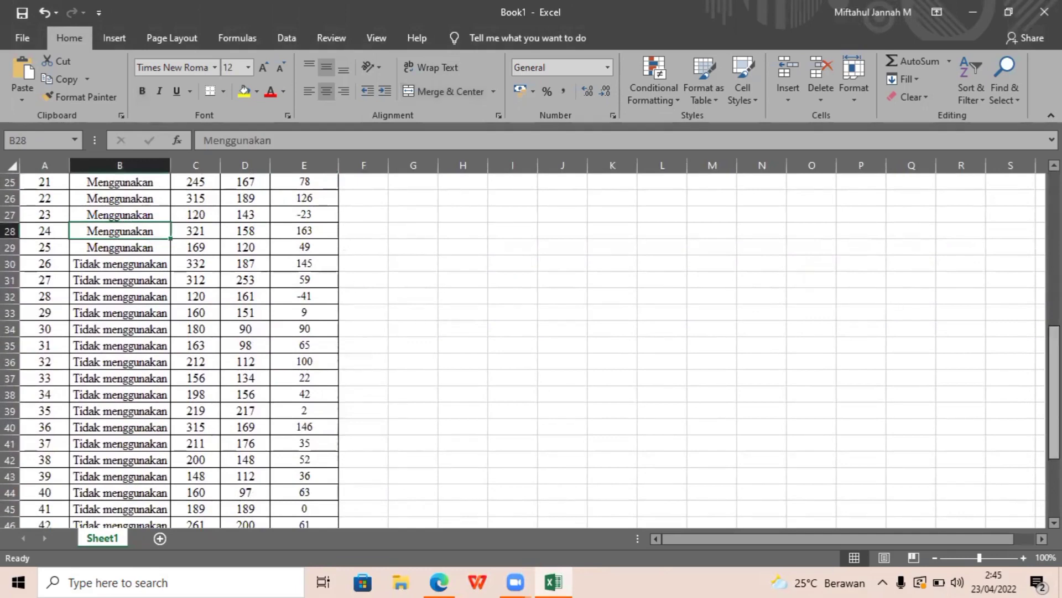
left_click_drag(1054, 332, 1054, 207)
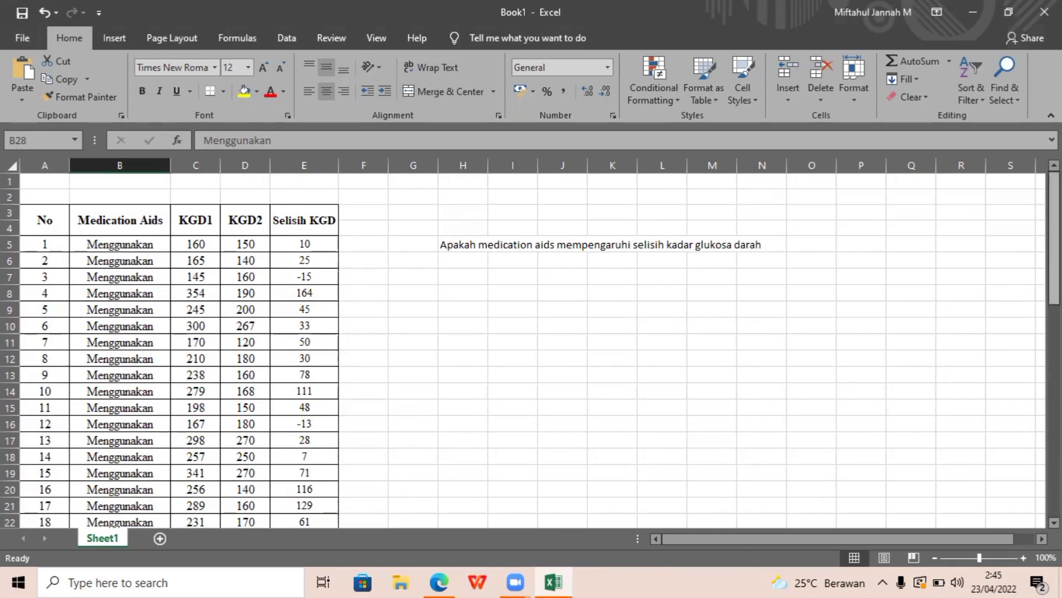
mouse_move(1054, 249)
left_mouse_down()
mouse_move(1054, 429)
mouse_move(1054, 249)
left_mouse_up()
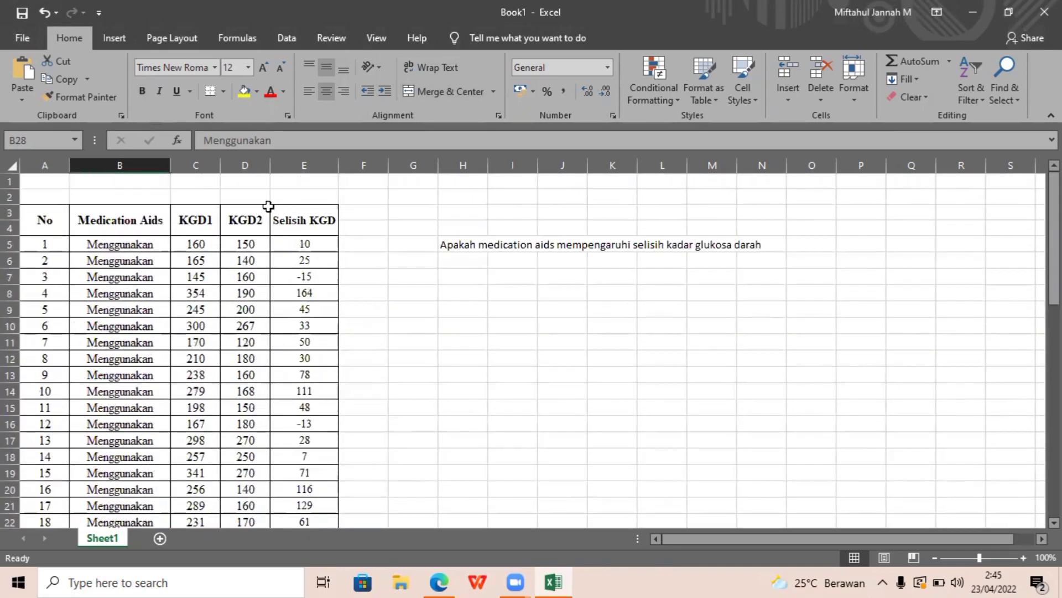
left_click(135, 229)
left_click(304, 165)
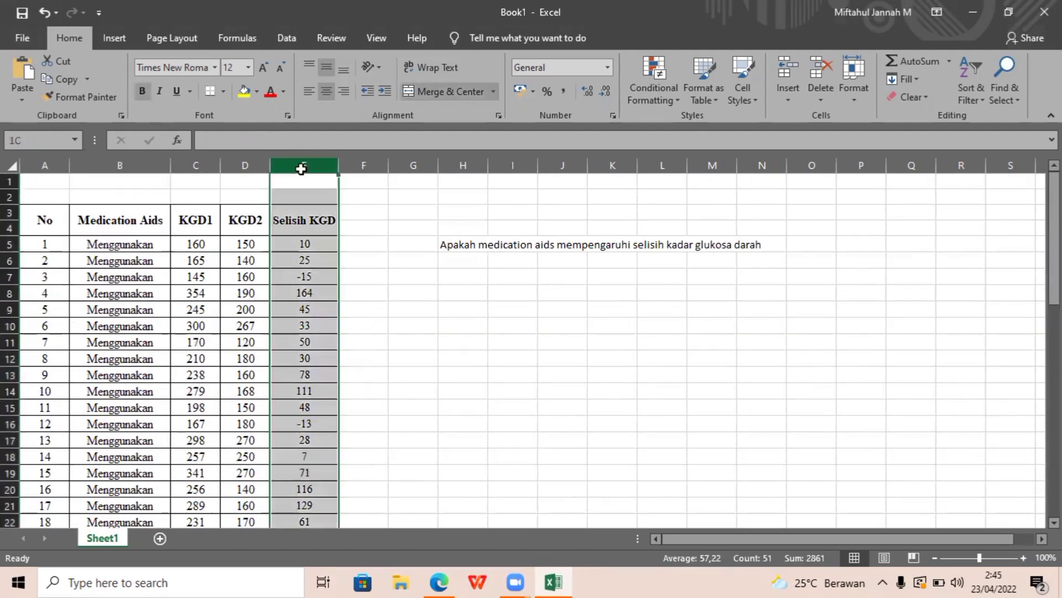
left_click(329, 223)
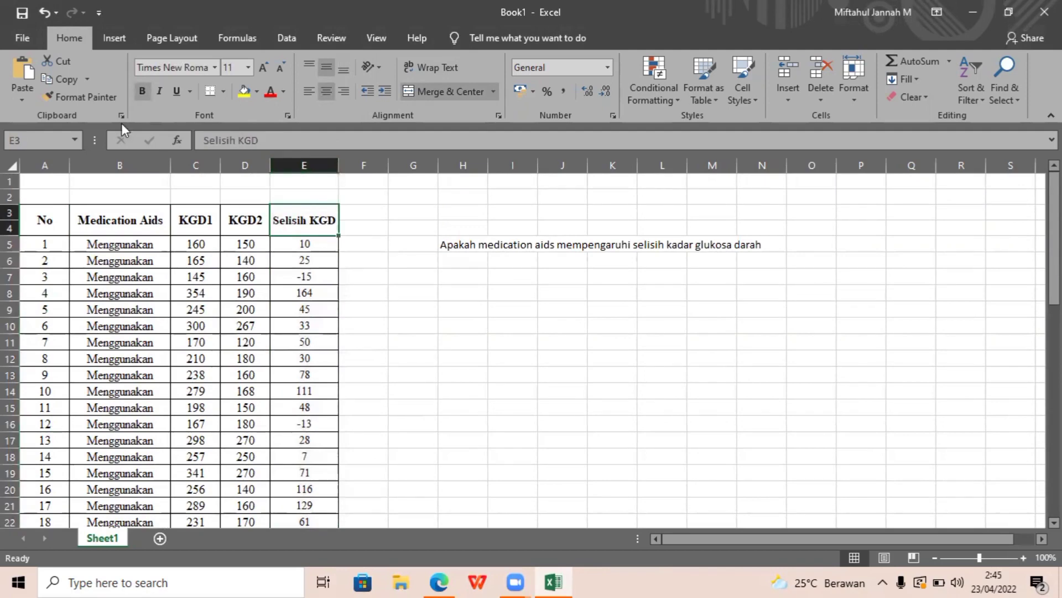
left_click(148, 169)
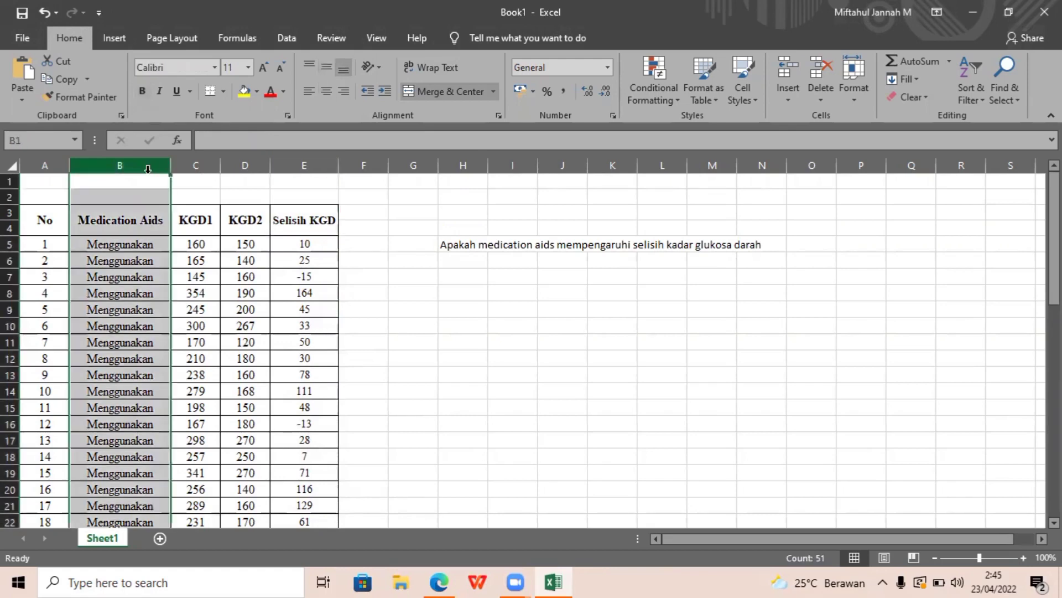
left_click(355, 167, "ctrl")
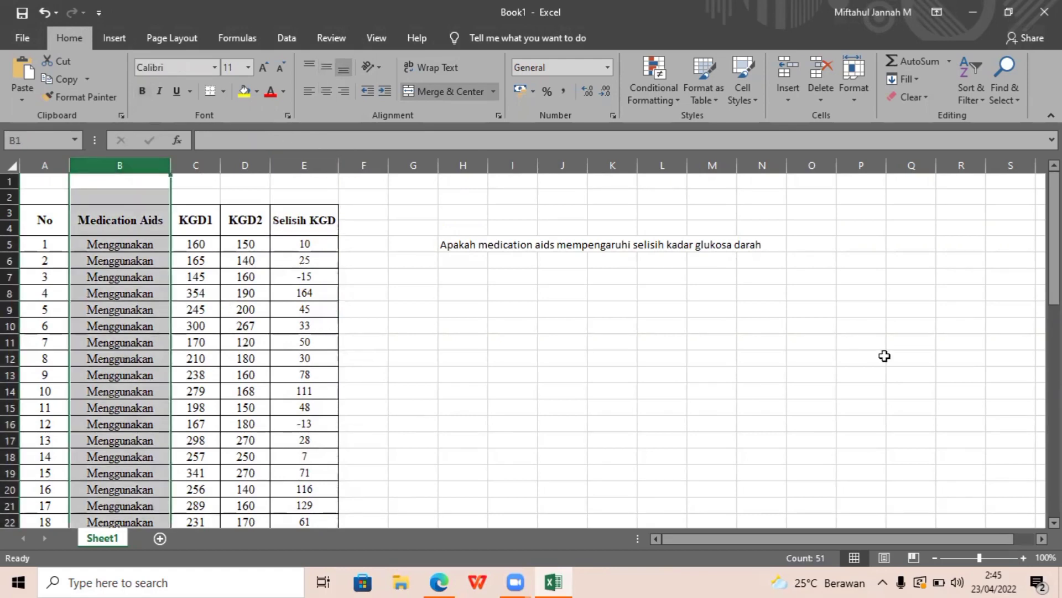
scroll(523, 349, "down", 7)
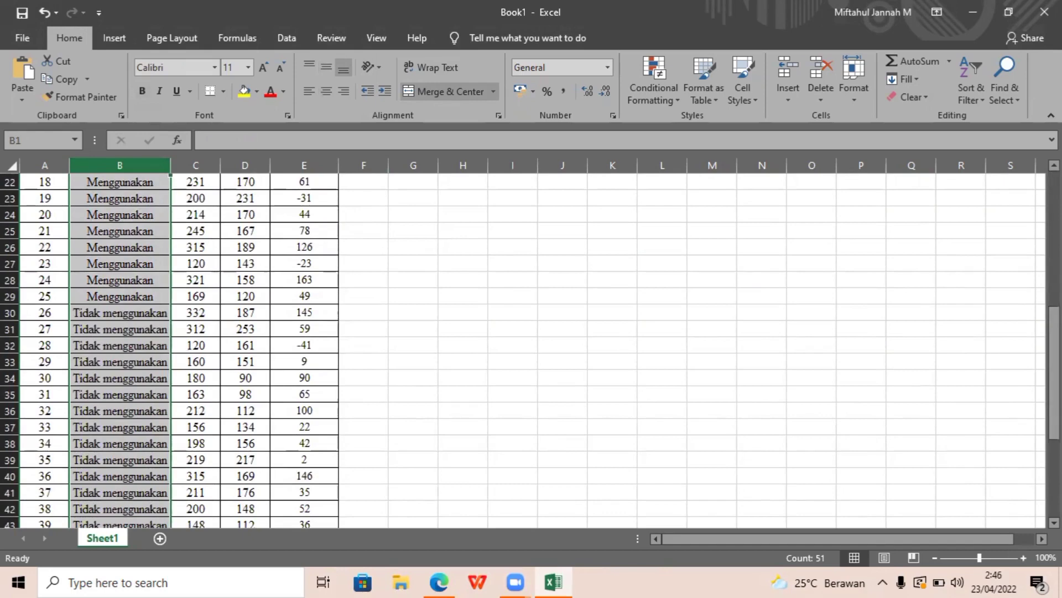
scroll(894, 229, "up", 7)
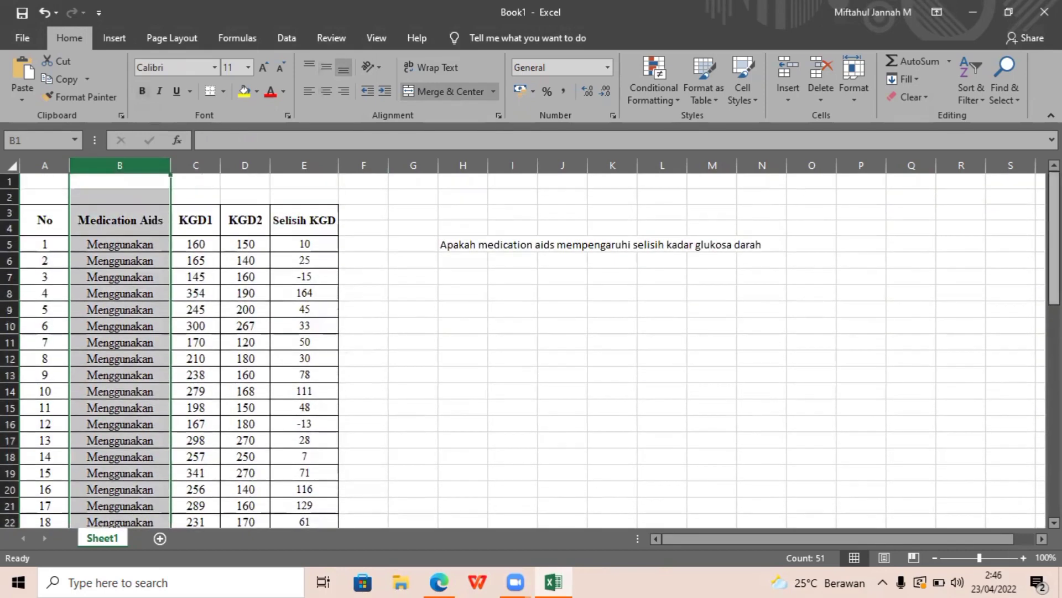
- Note "2 kelompok" in cell H7 and "tidak berpasangan" in cell H8 below the research question
left_click(464, 278)
type("2 kel")
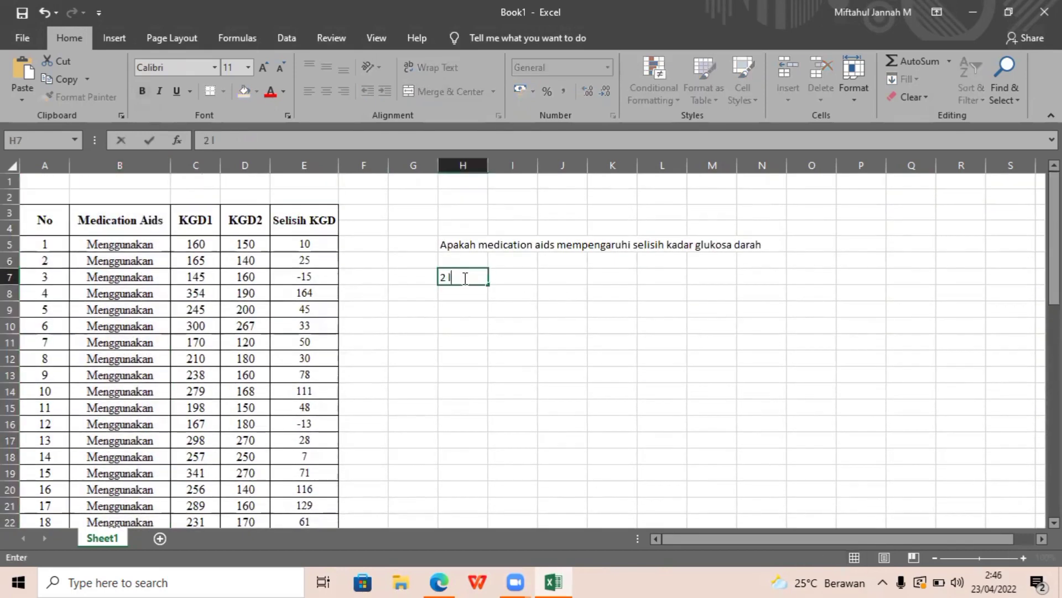
type("ompok")
key("Return")
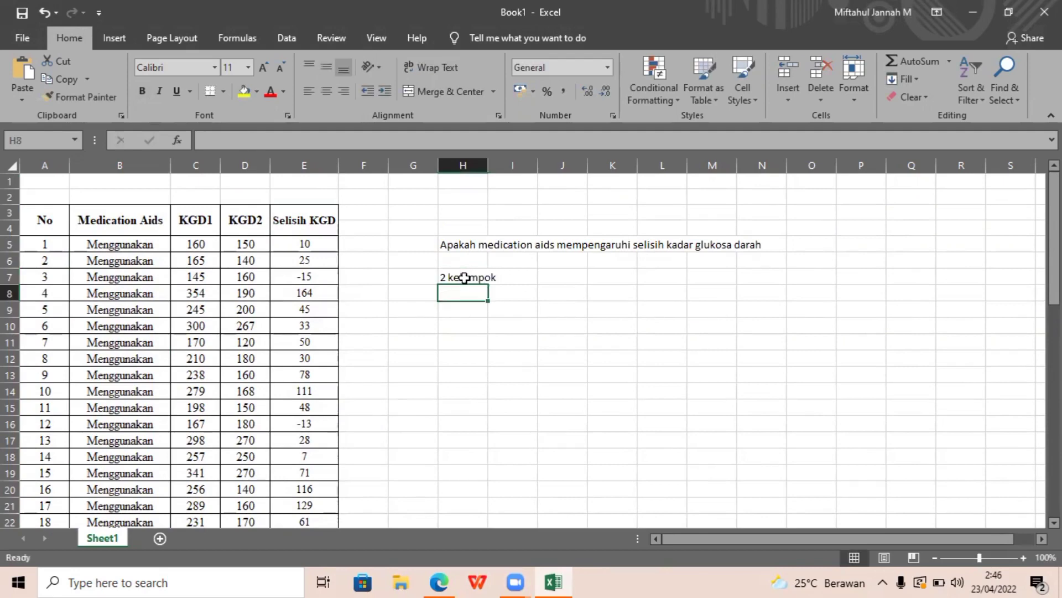
type("tidak ber[")
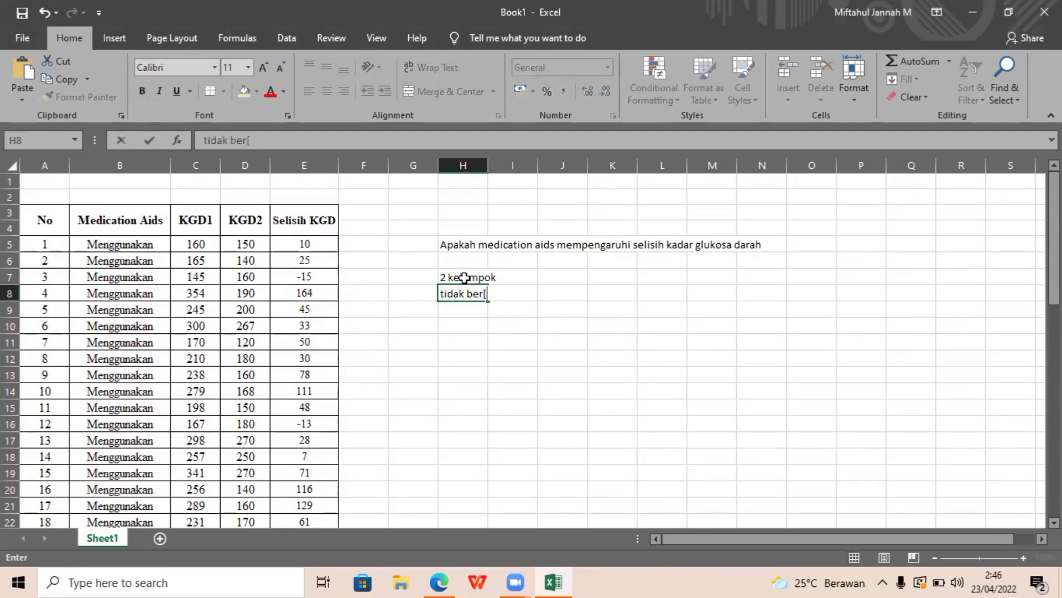
key("BackSpace")
type("pasangan")
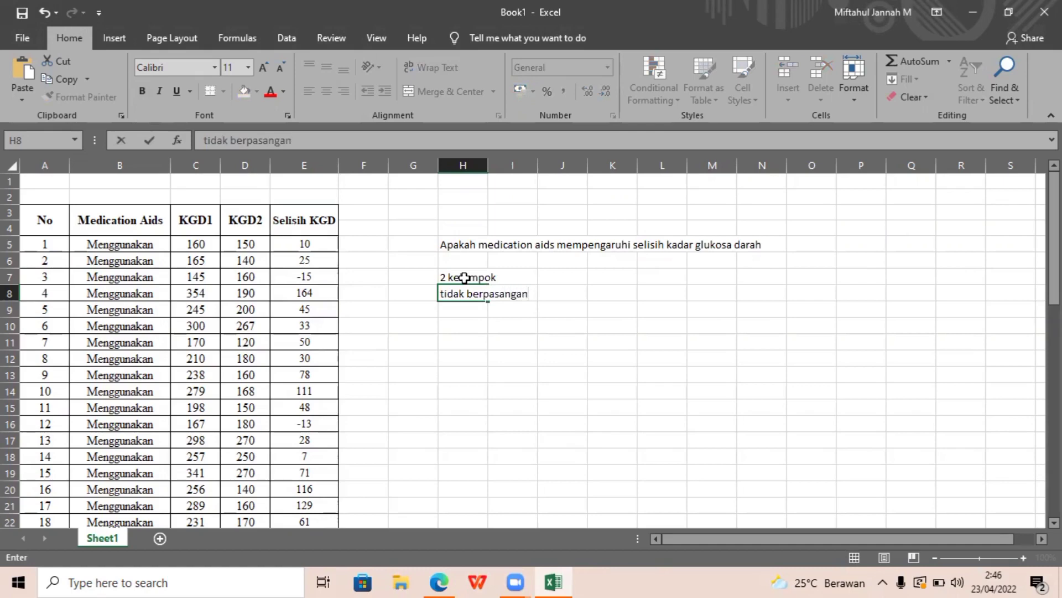
key("Return")
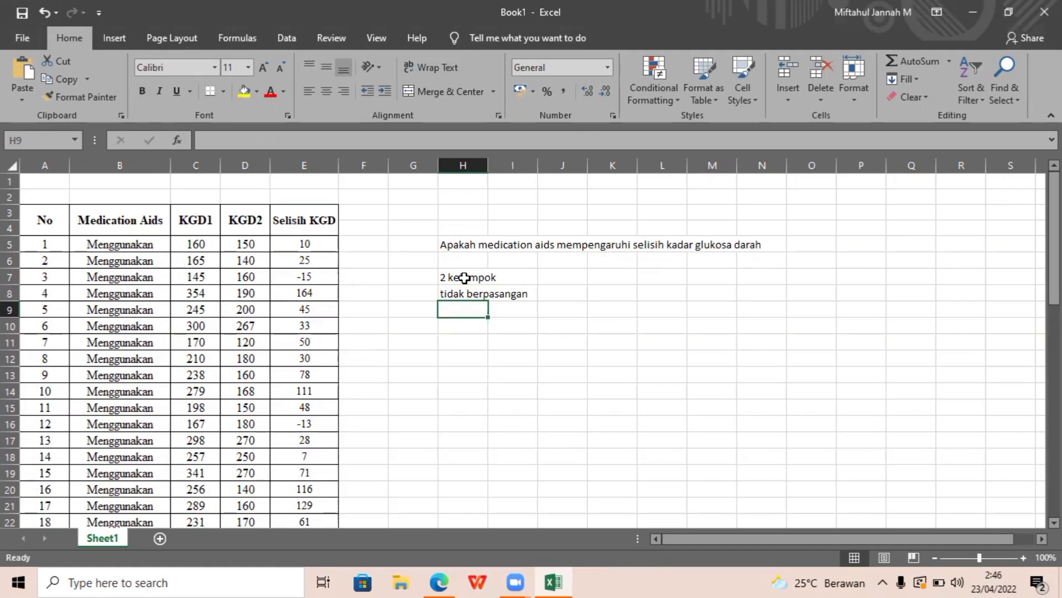
- Add the variable notes "variabel kategorik (bebas)" in cell H9 and "variabel numerik (terikat)" in cell H10
type("varia")
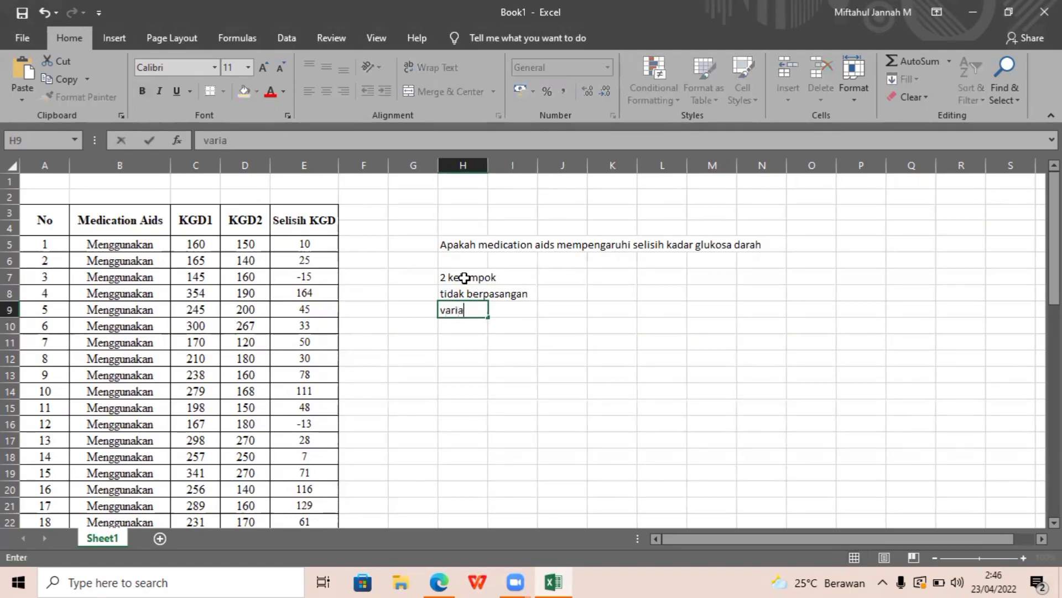
type("bel kategorik")
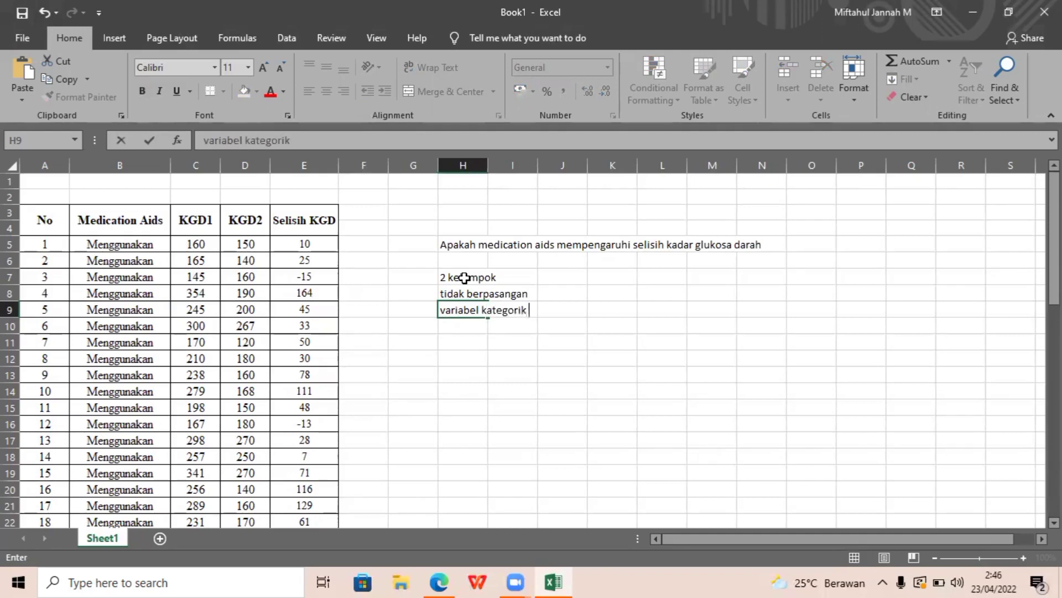
type(" (bebas)")
key("Return")
type("va")
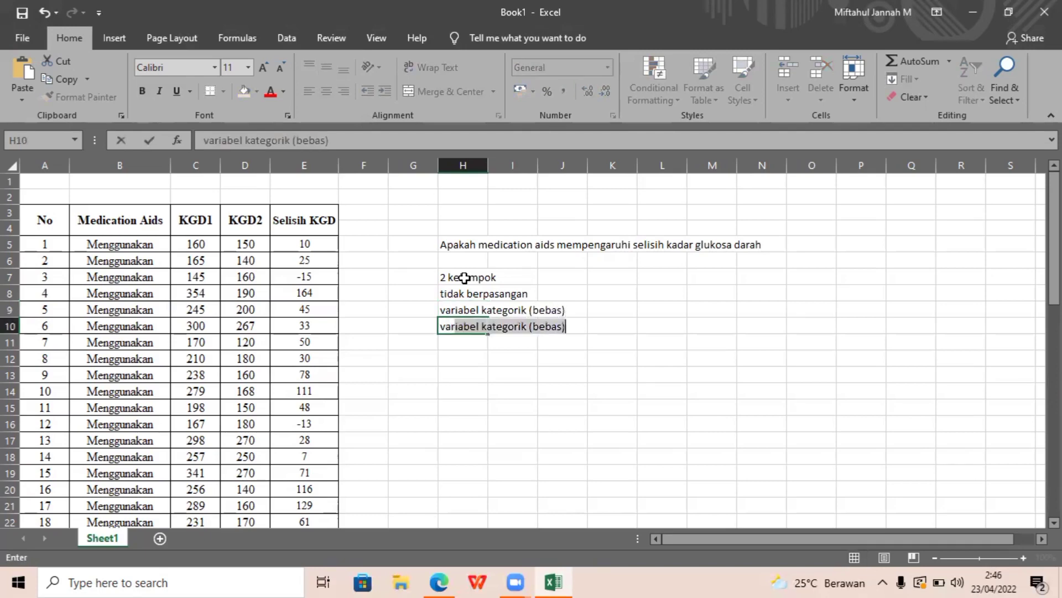
type("riabel numerik")
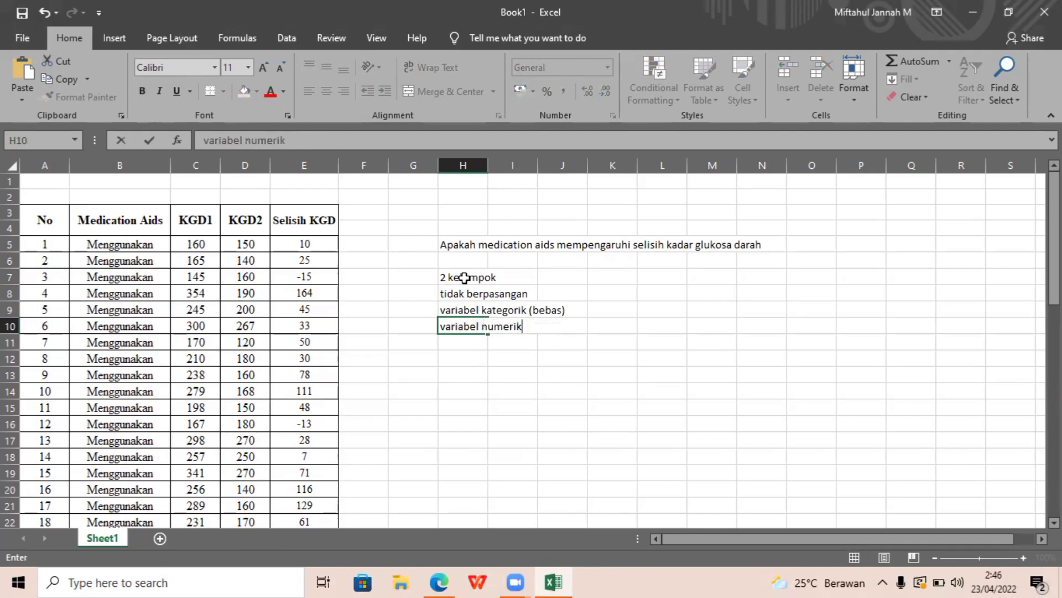
type(" (terikat)")
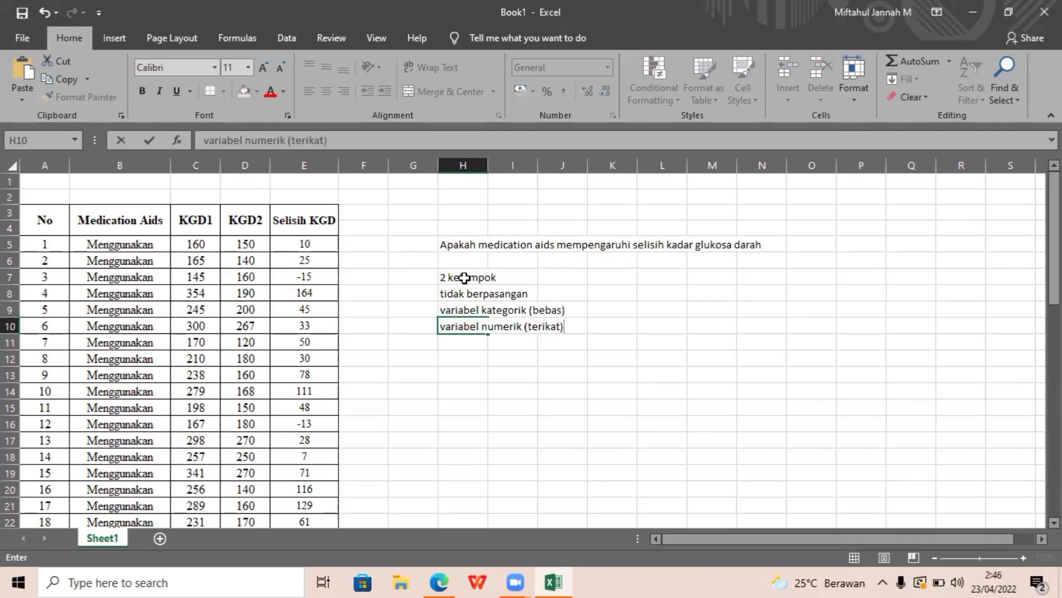
left_click(150, 164)
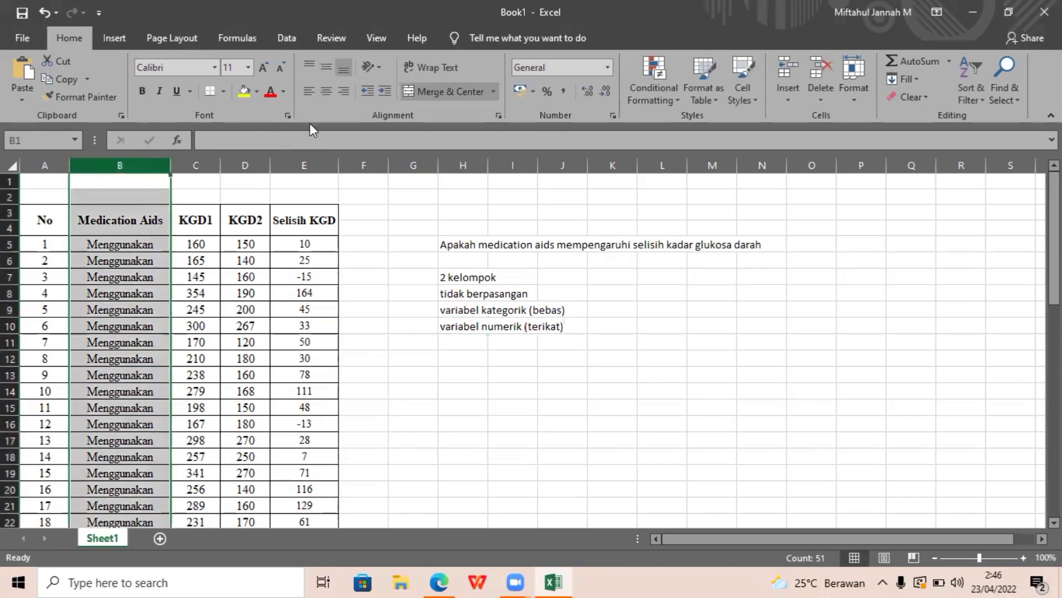
left_click(322, 160)
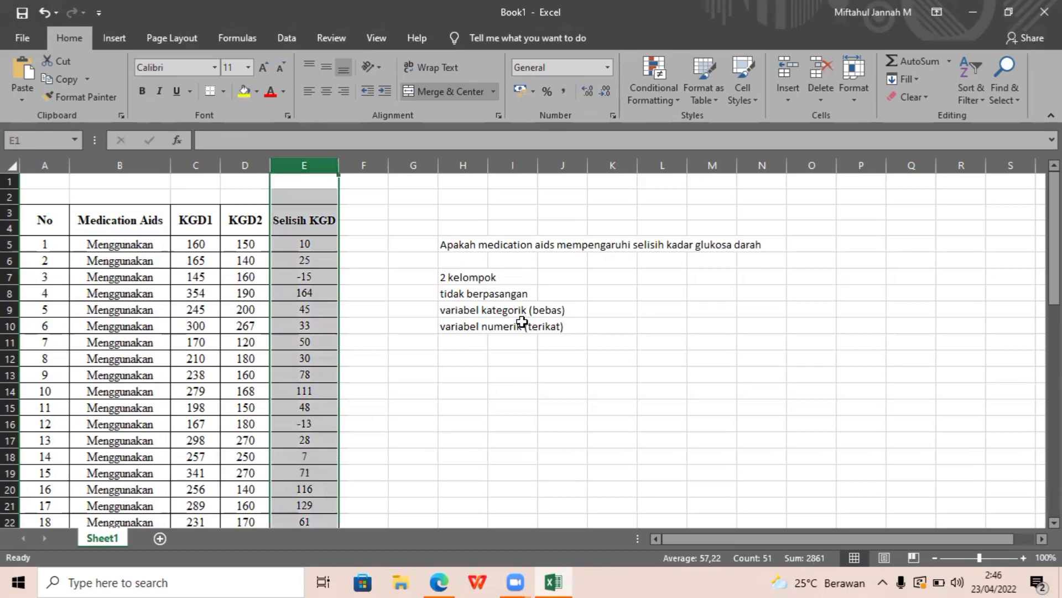
- Enter the chosen test "uji statistik komparatif, t tidak berpasangan" in cell H12
left_click(477, 360)
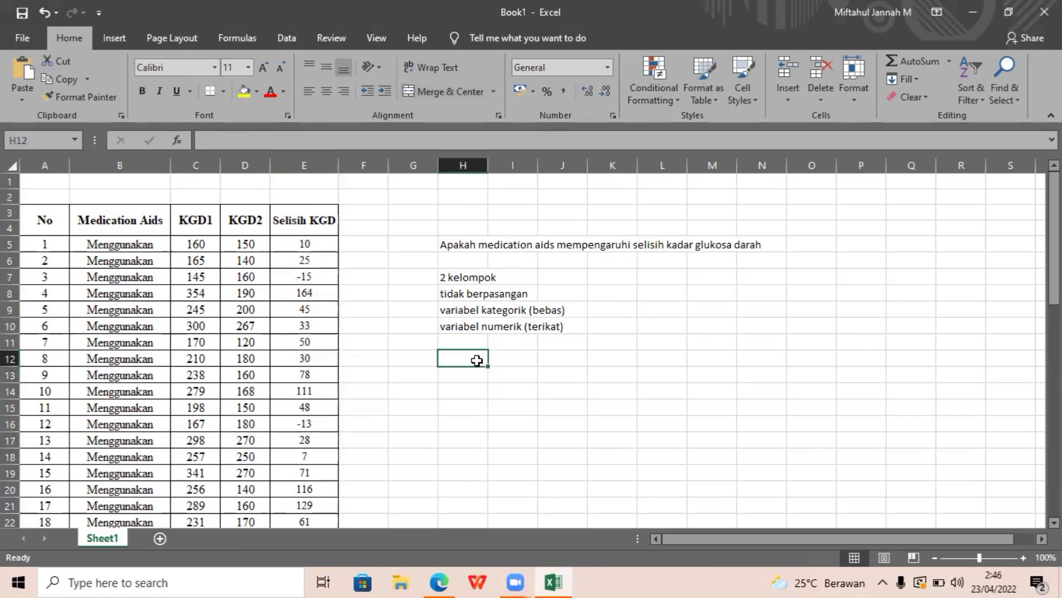
type("uji ko")
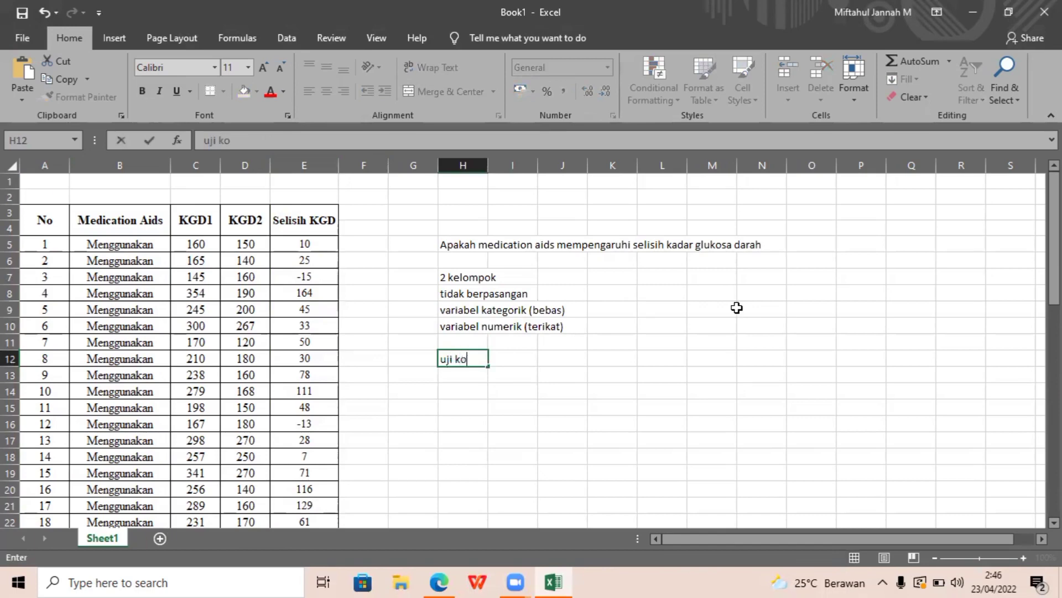
key("BackSpace")
key("BackSpace")
type("statistik kompar")
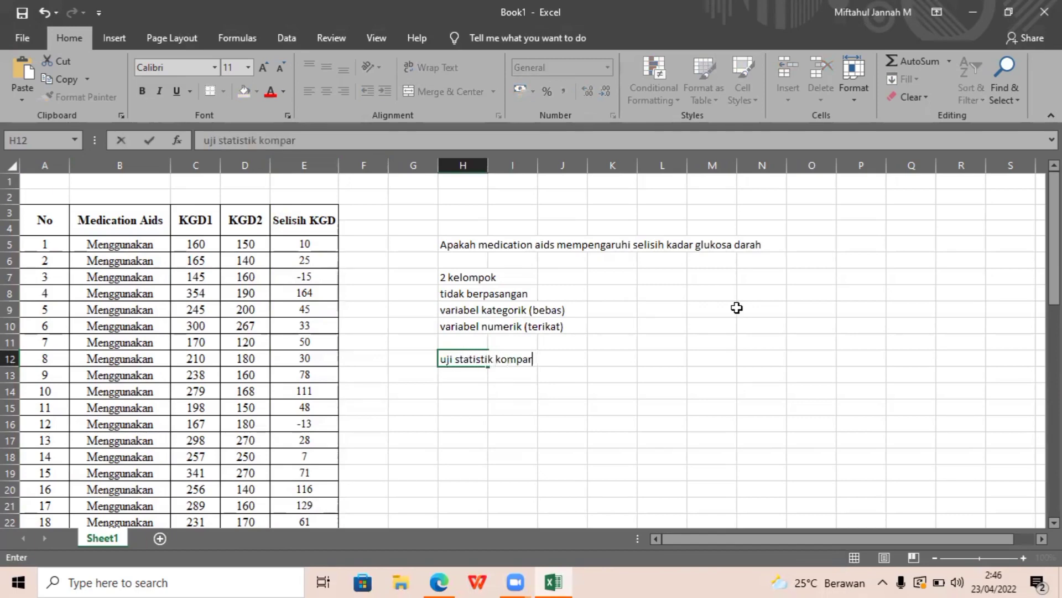
type("atif, t tidak b")
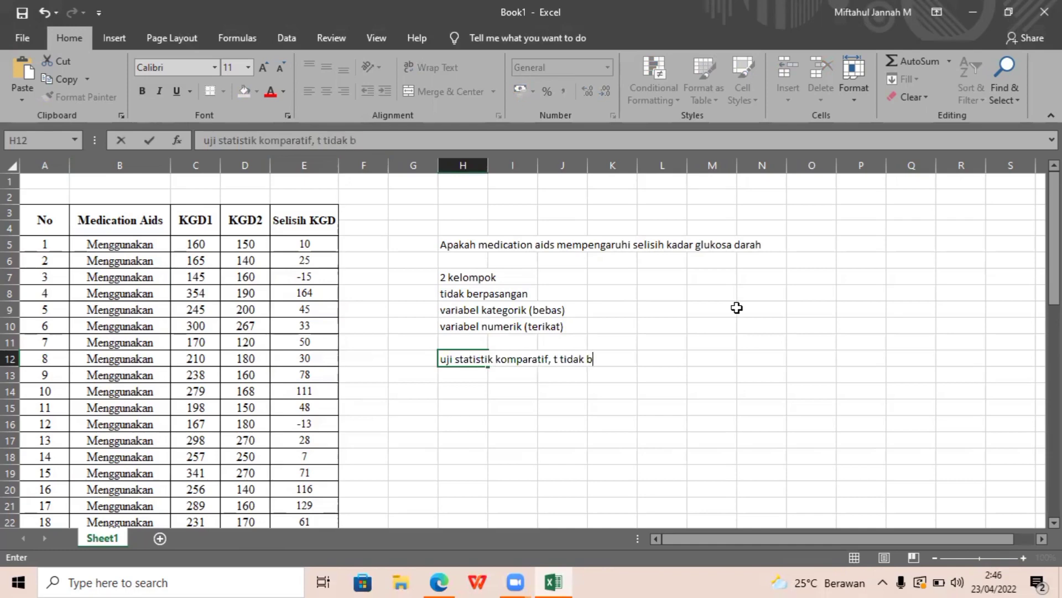
type("erpasangan")
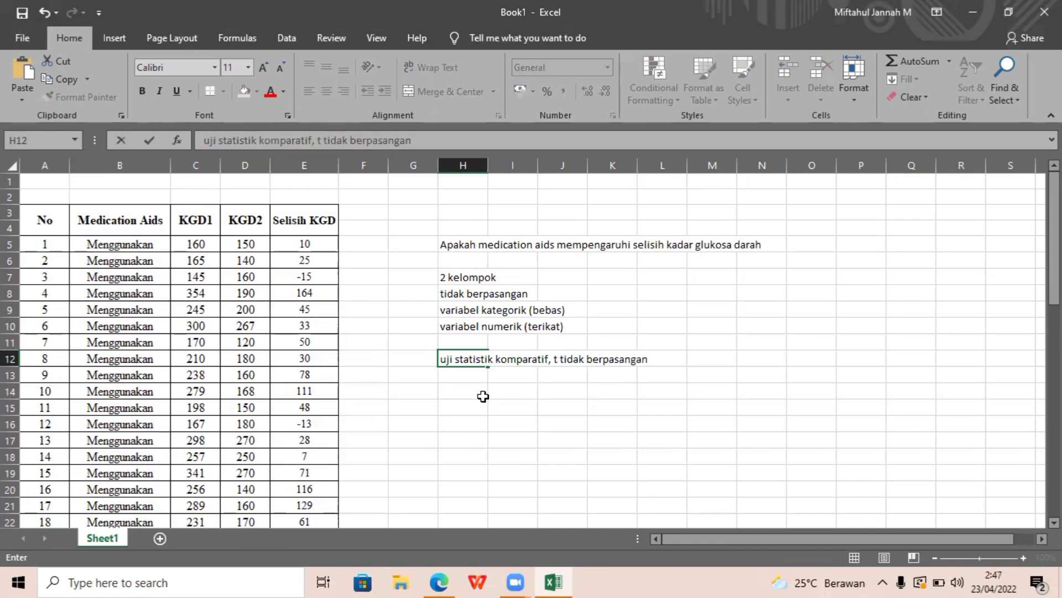
left_click(467, 385)
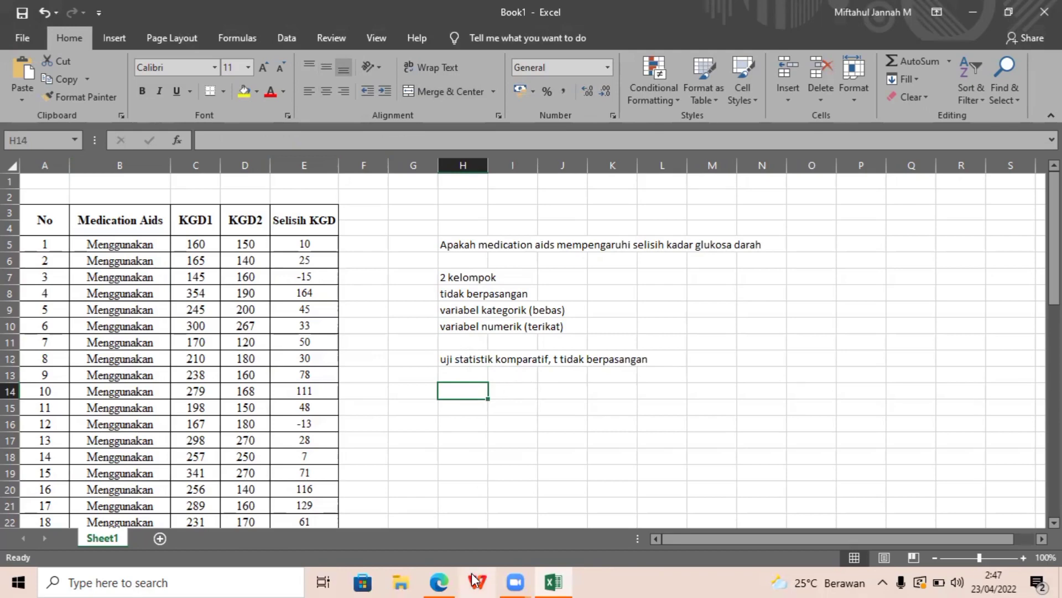
- Start IBM SPSS Statistics and create a new dataset, showing its Variable View with the first variable's name cell selected
left_click(972, 9)
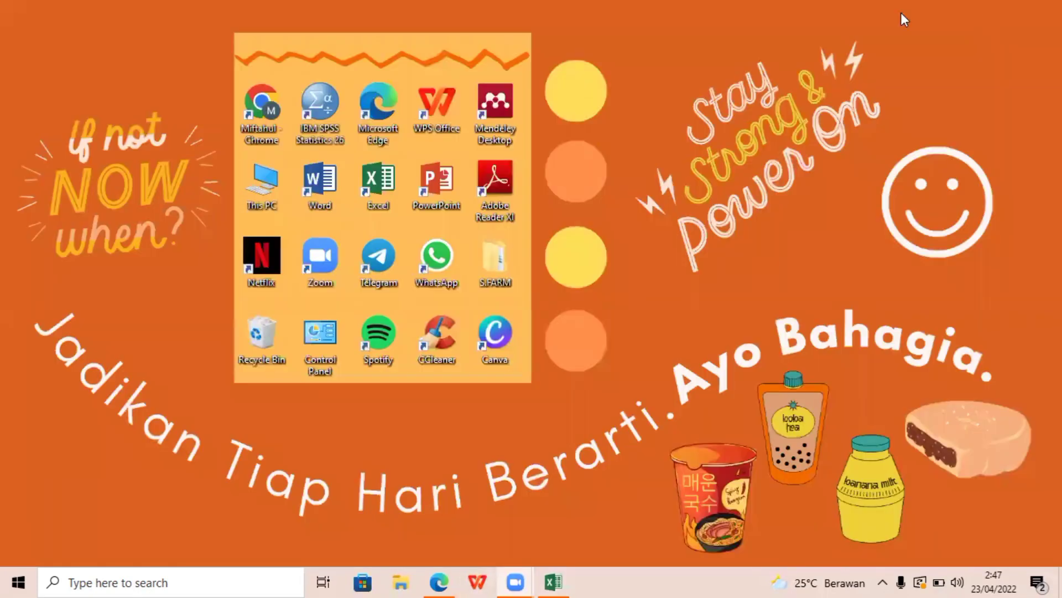
double_click(327, 112)
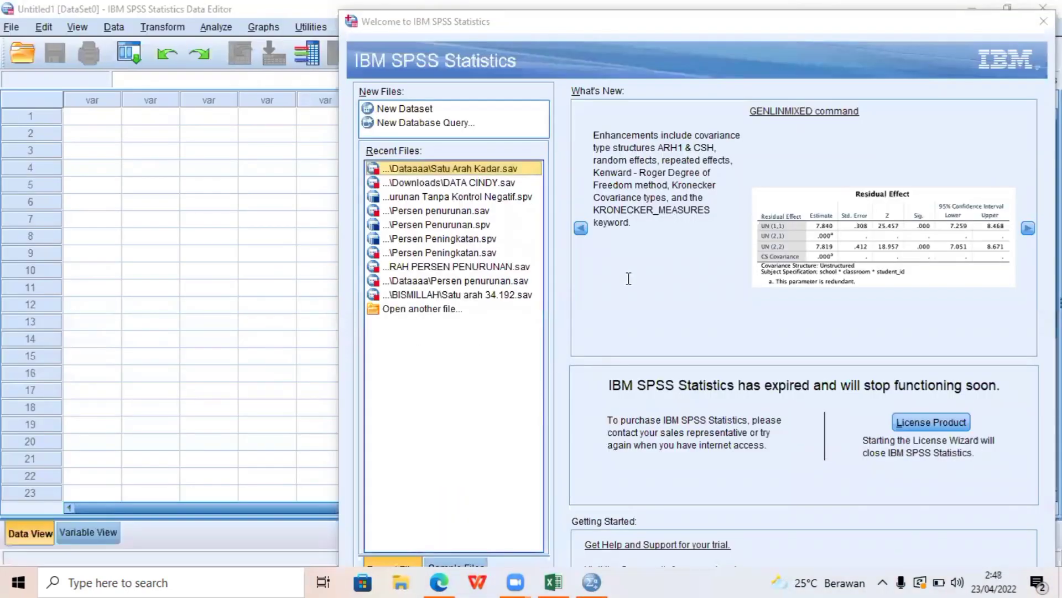
left_click(479, 110)
double_click(480, 112)
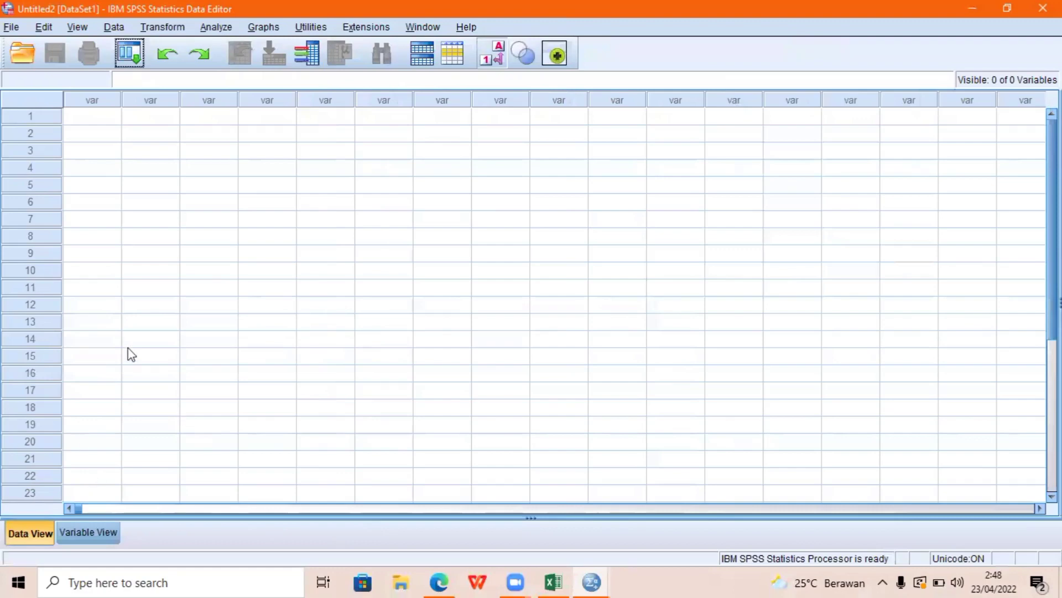
left_click(73, 530)
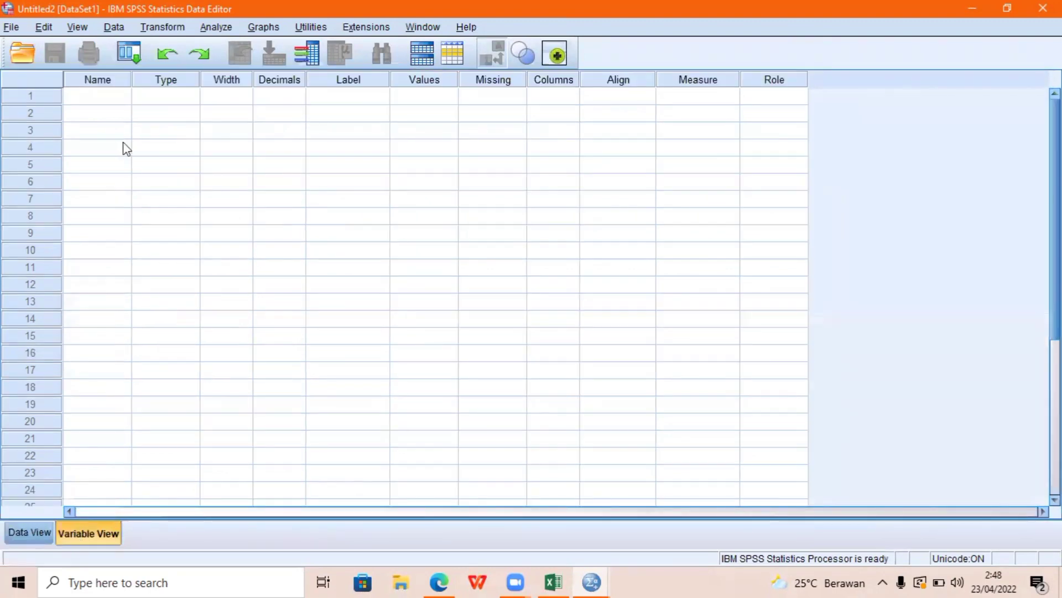
left_click(79, 98)
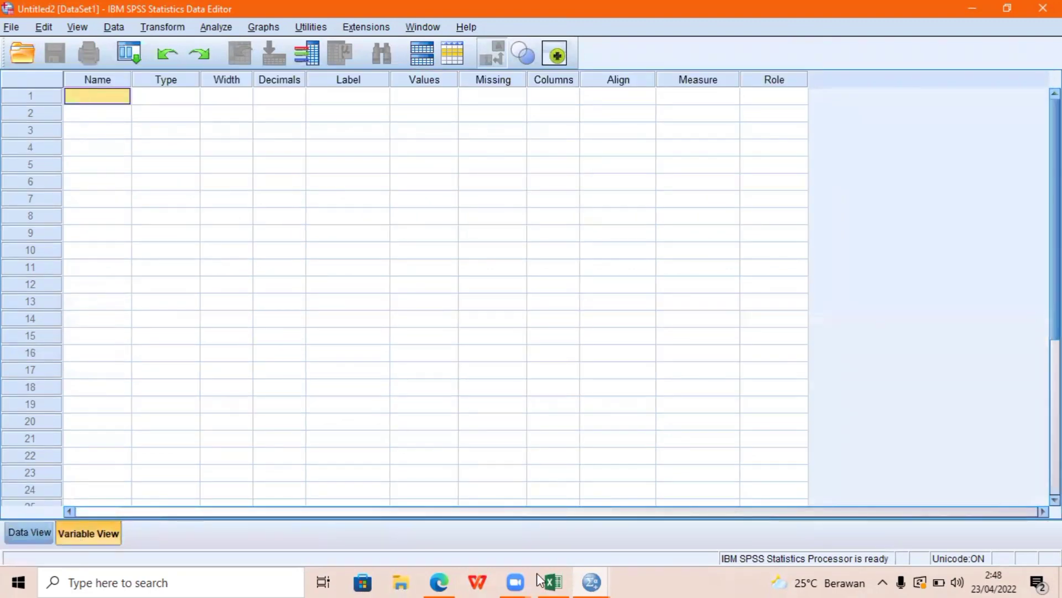
- Review the Medication Aids and Selisih KGD columns in the Excel sheet, and return to the SPSS data editor
mouse_move(553, 581)
left_click(546, 508)
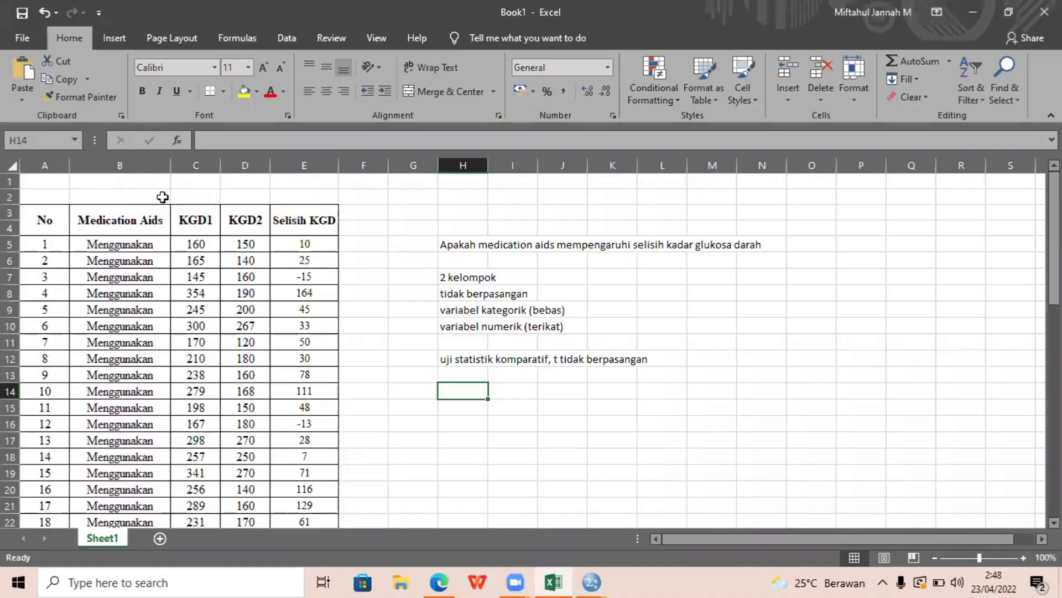
left_click(138, 166)
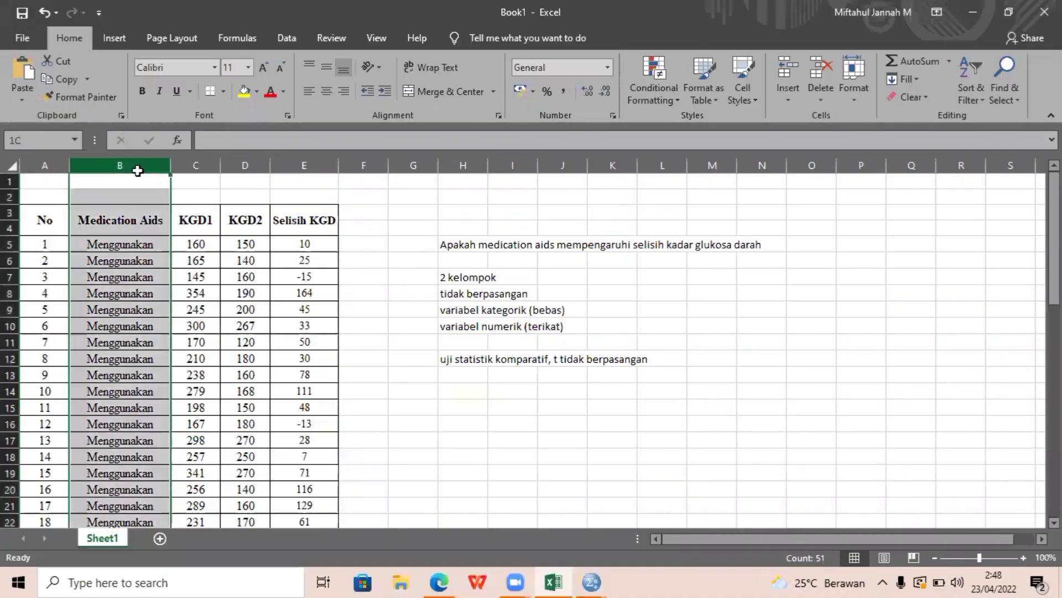
left_click(304, 165)
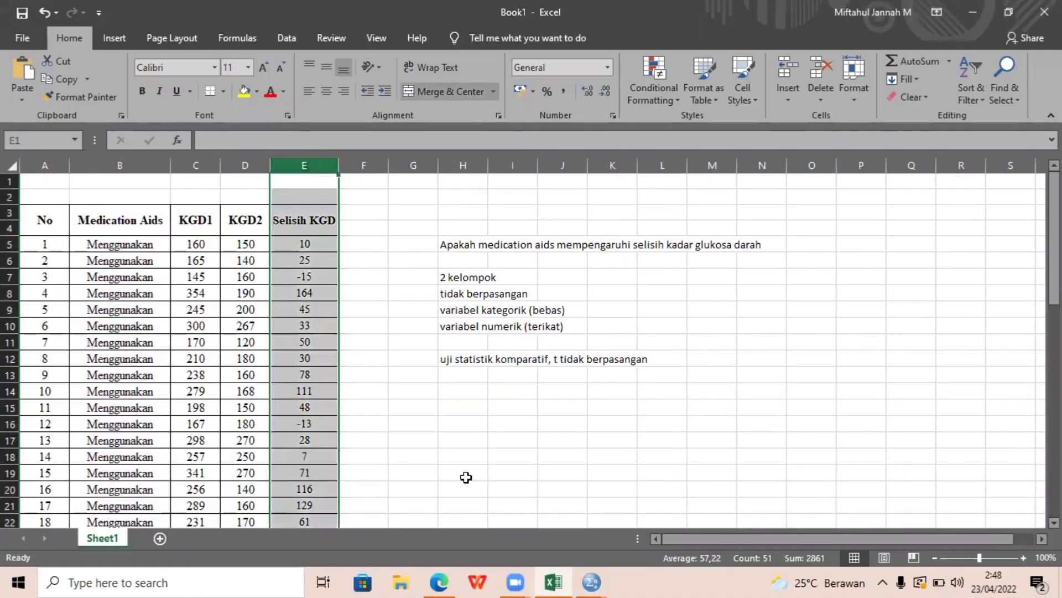
left_click(591, 582)
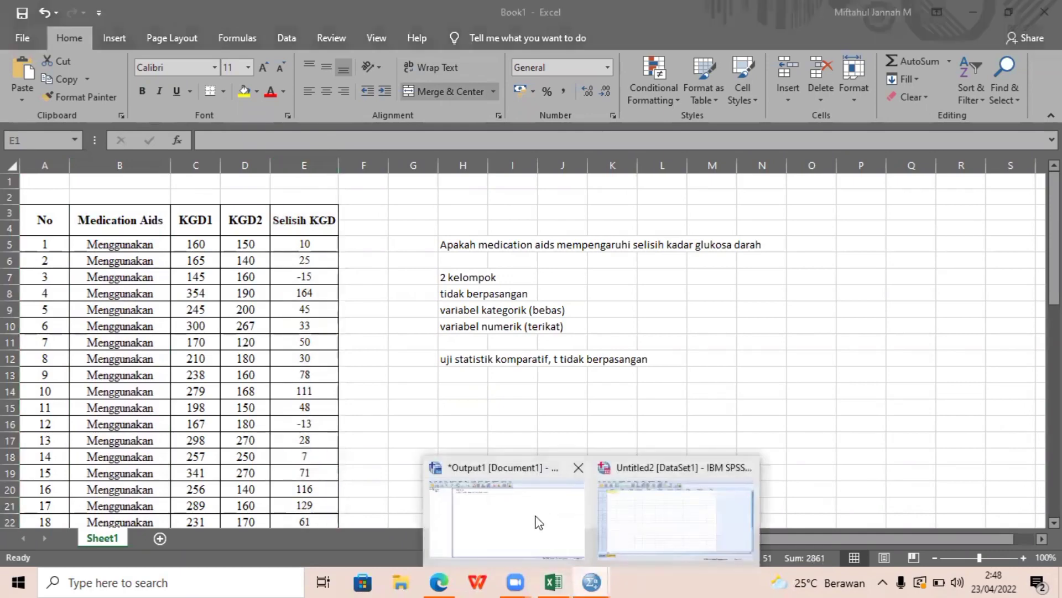
left_click(662, 517)
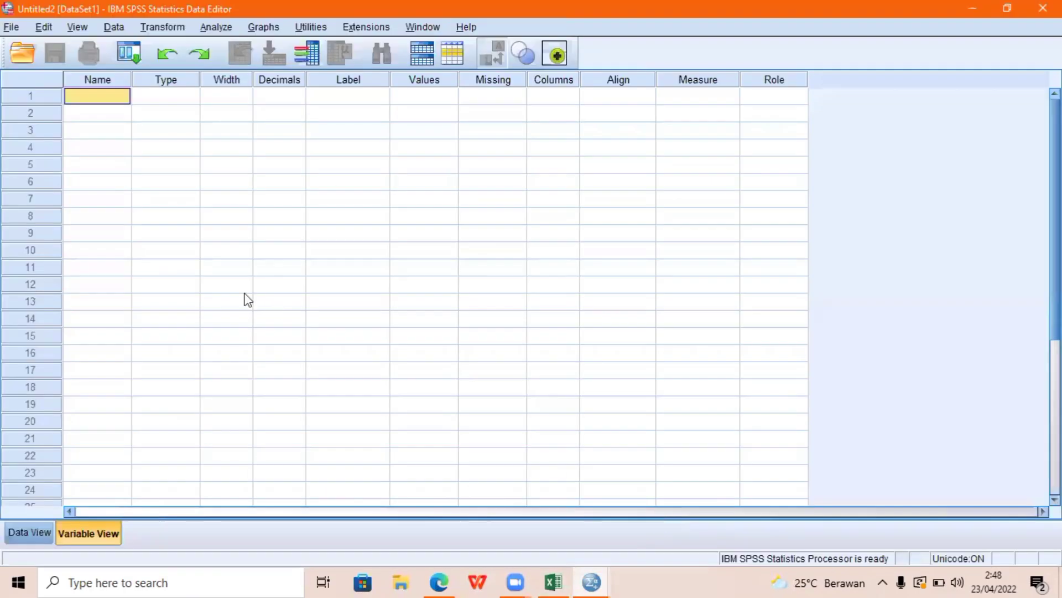
- Define the first variable as MA with type String and a width of 28
left_click(105, 99)
type("MA")
left_click(154, 98)
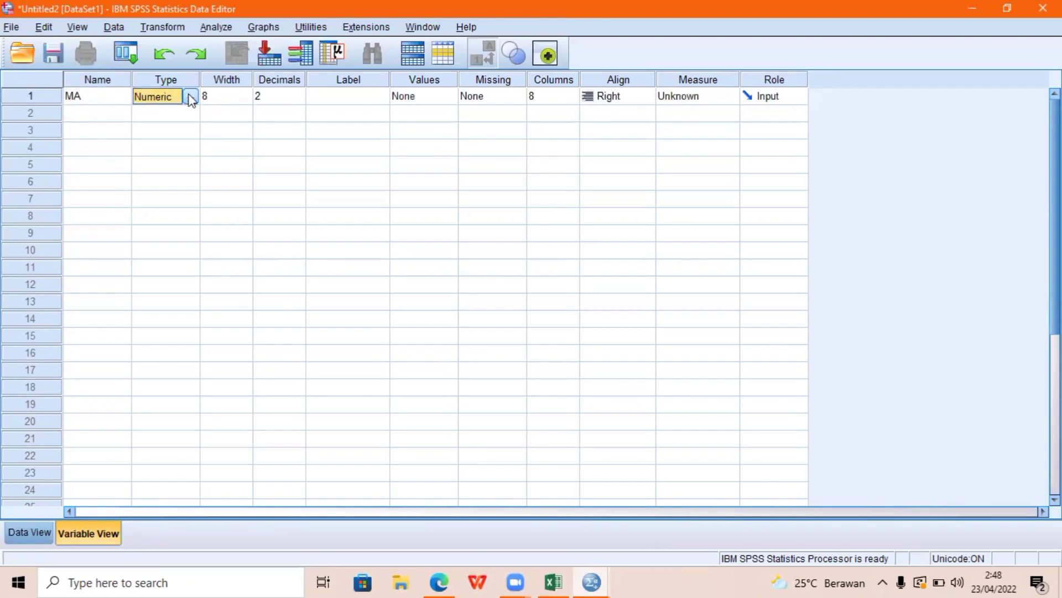
left_click(191, 98)
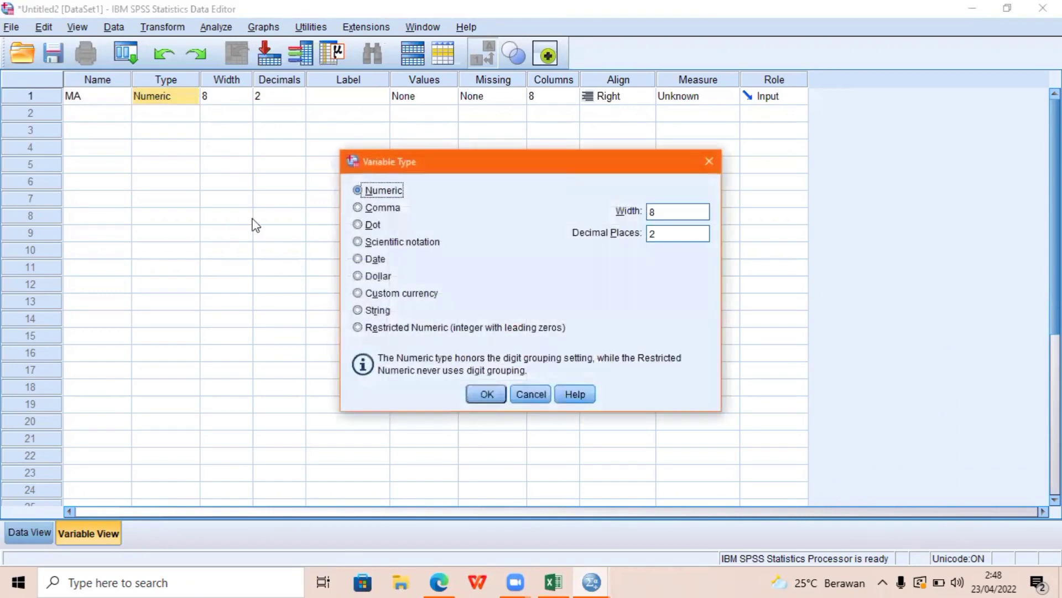
left_click(380, 310)
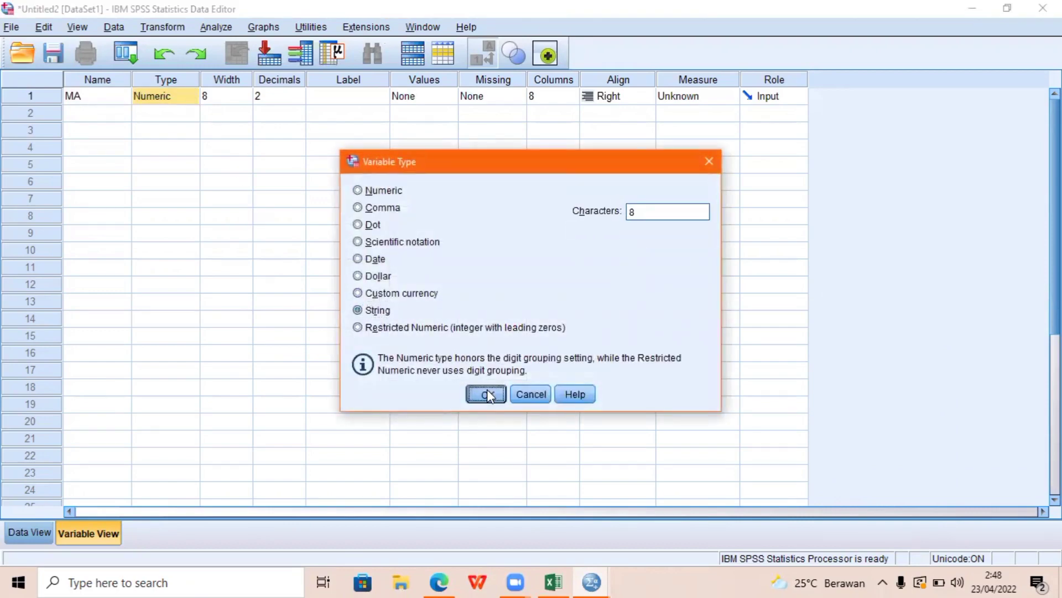
left_click(487, 390)
left_click(238, 88)
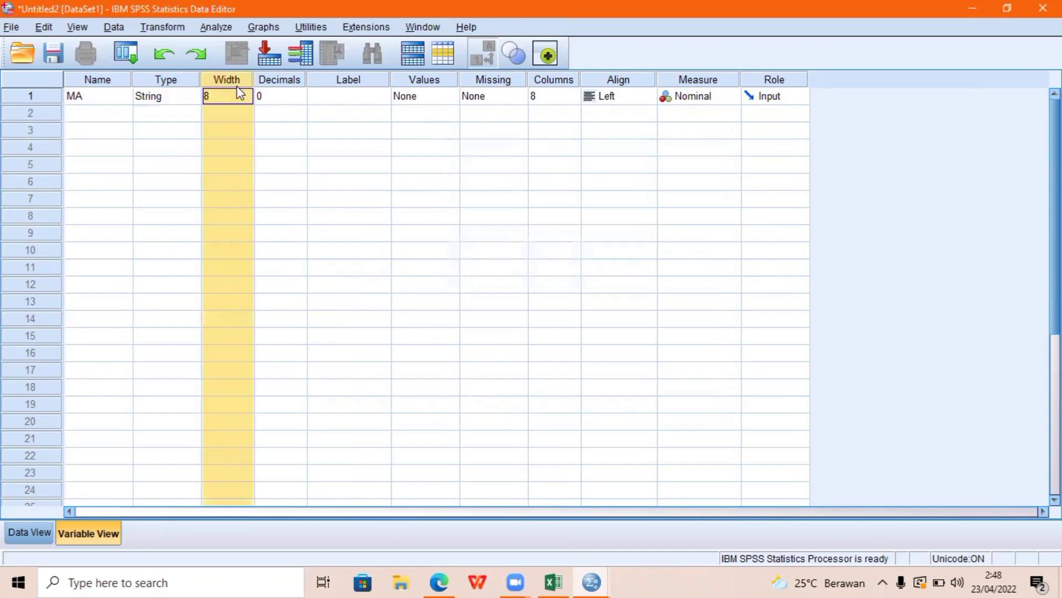
left_click(227, 96)
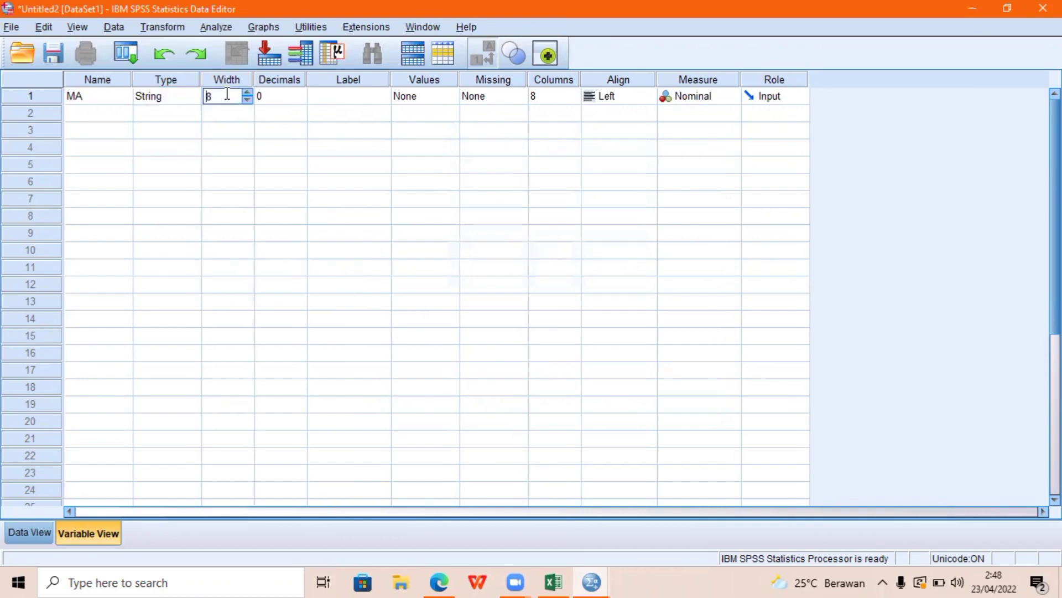
type("2")
- Name the second variable SKGD after checking the Selisih KGD heading in the Excel sheet
left_click(121, 115)
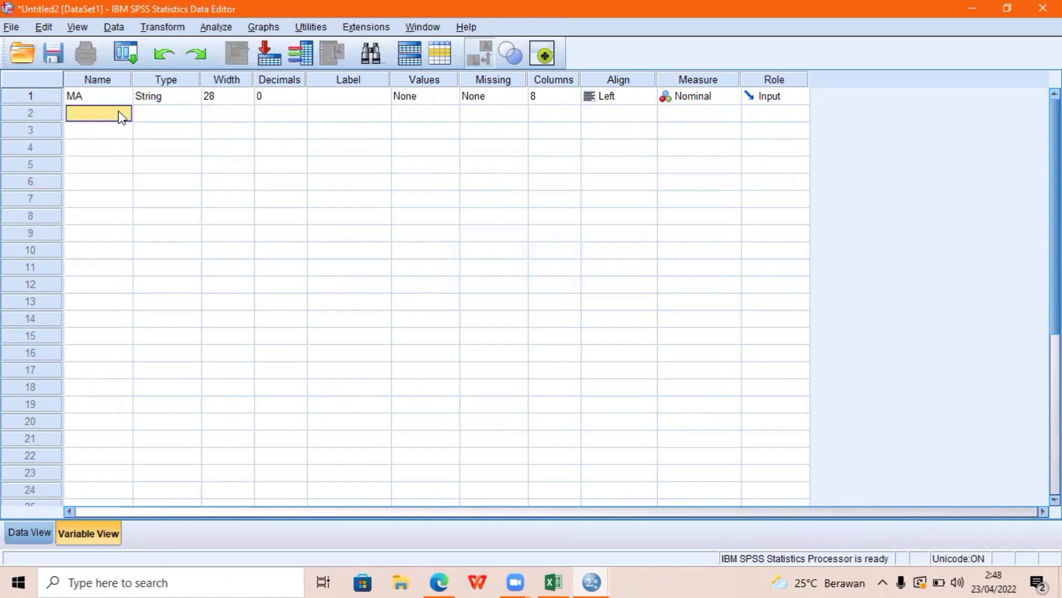
key("alt+Tab")
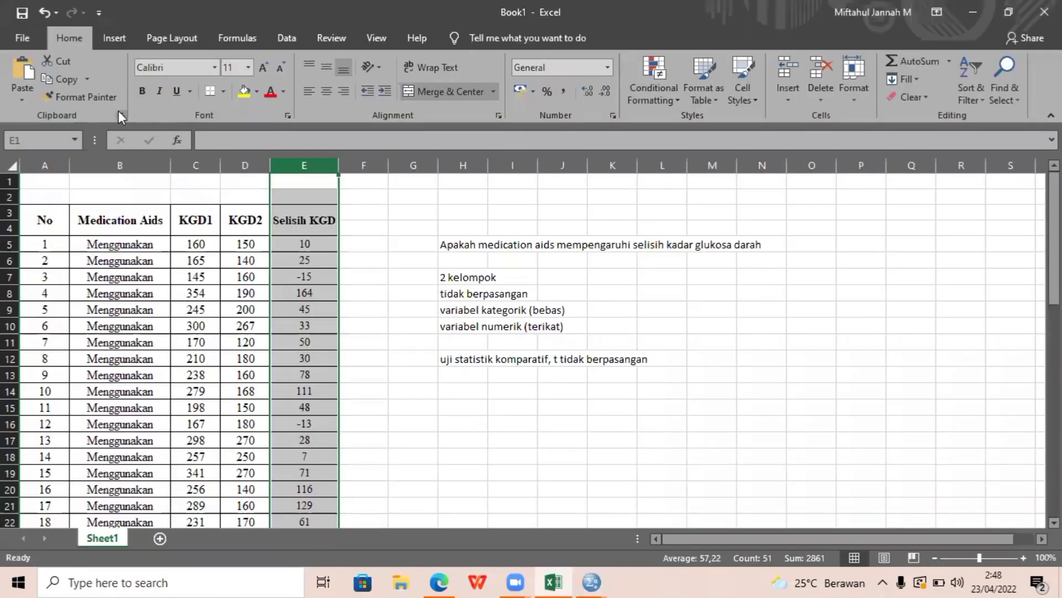
key("alt+Tab")
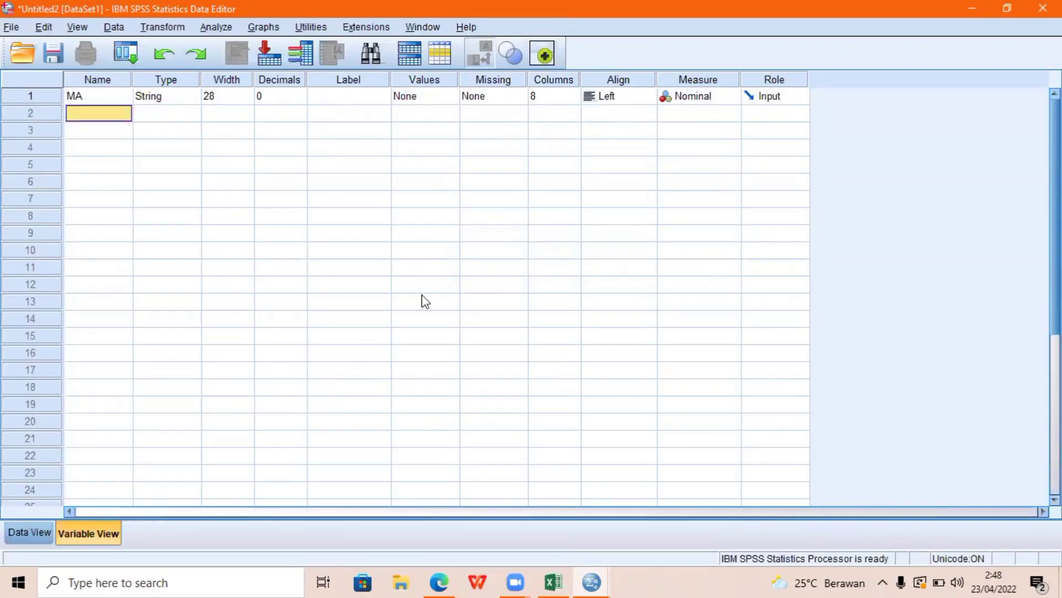
type("SKGD")
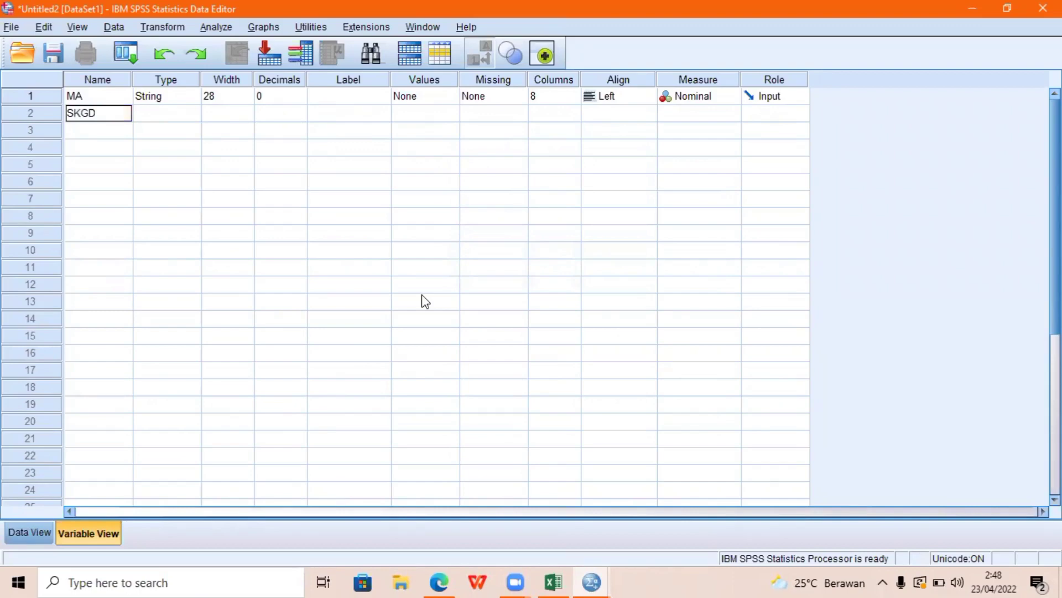
key("Tab")
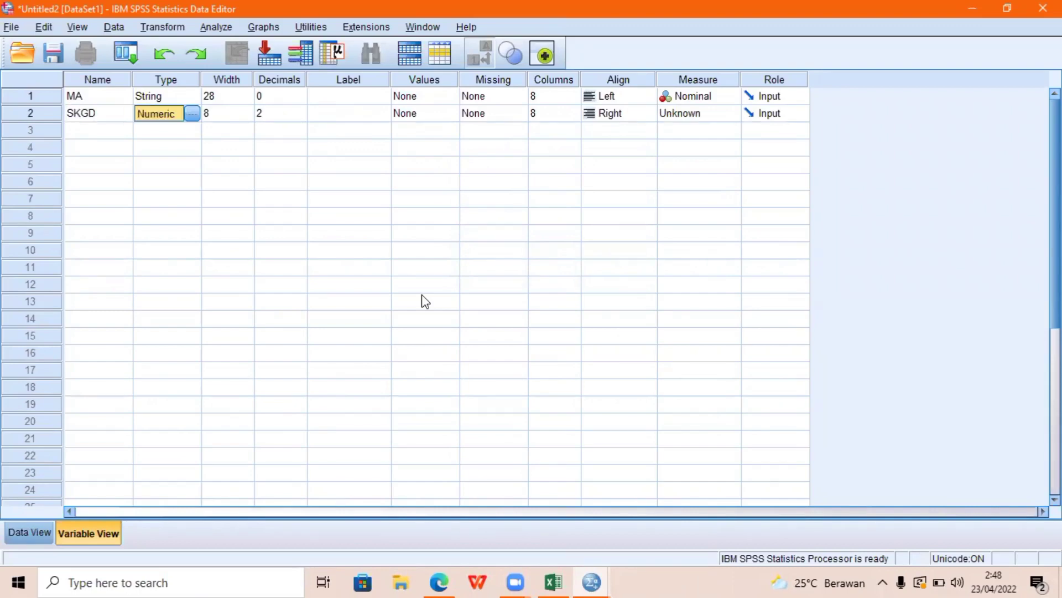
- Set the SKGD variable's decimals to 0 and its measurement level to Scale
key("Tab")
key("Tab")
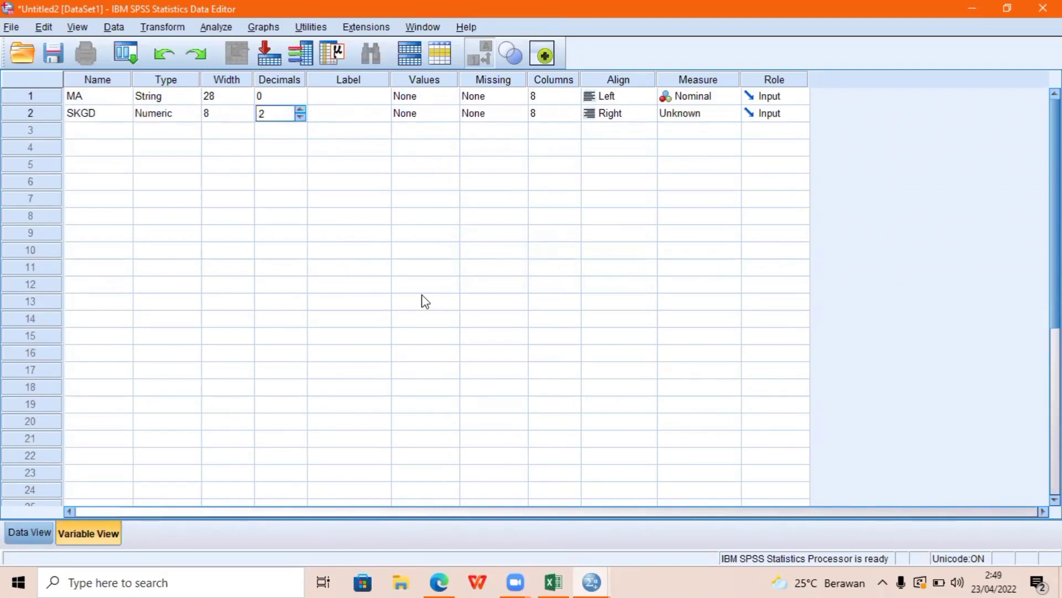
key("Tab")
key("Tab")
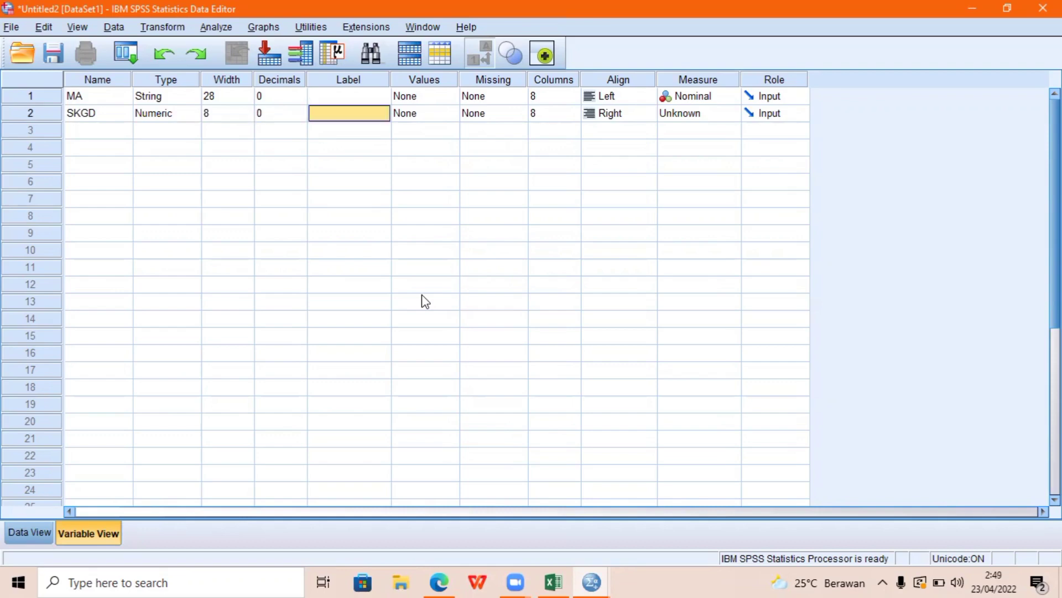
key("Right")
key("Right")
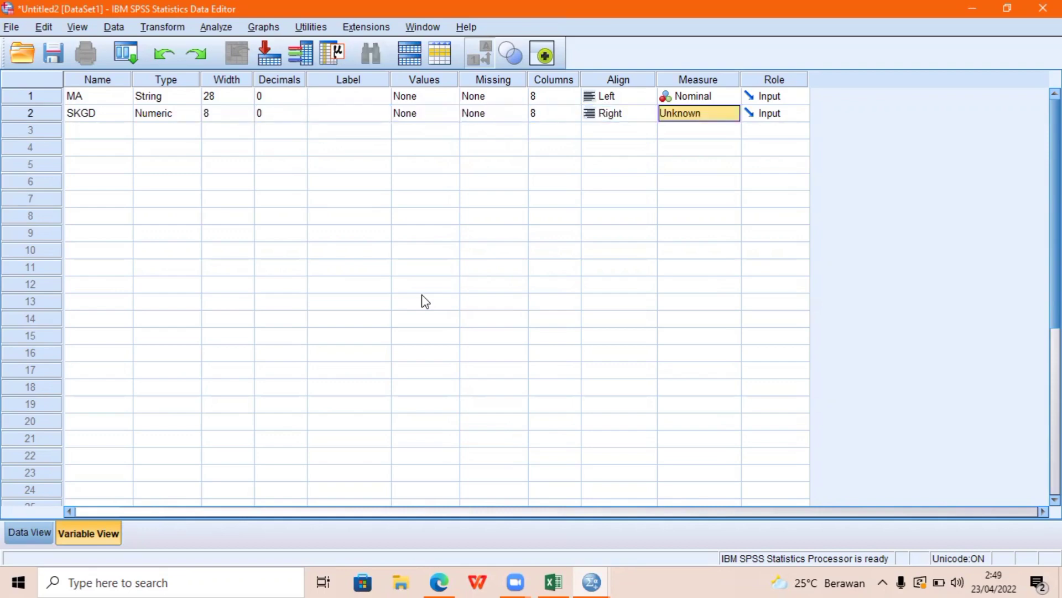
key("s")
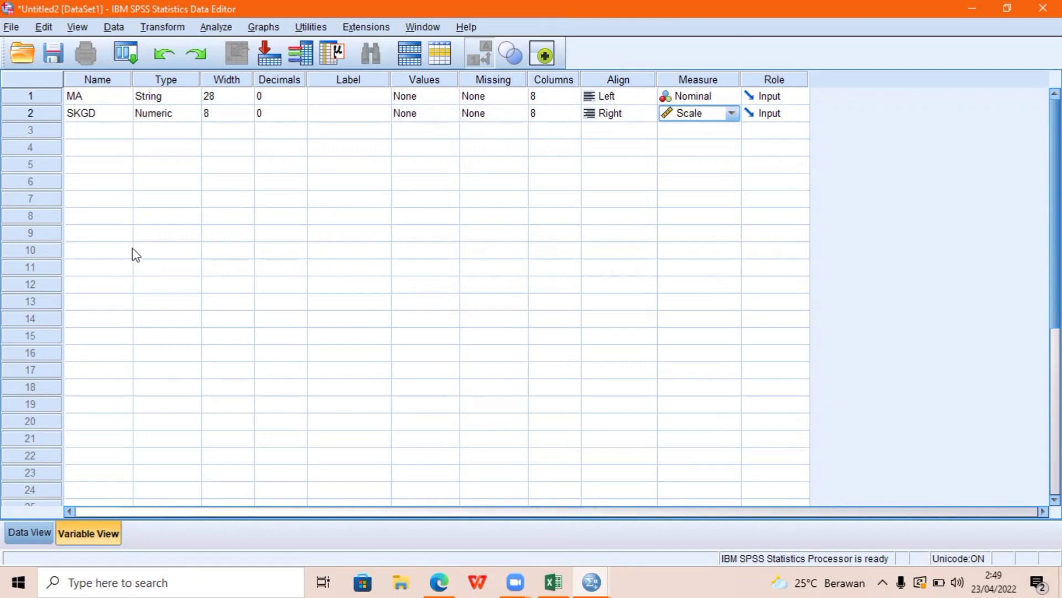
- Select the first MA cell in the SPSS Data View, and copy the Medication Aids entries B5:B54 from the Excel sheet
left_click(23, 533)
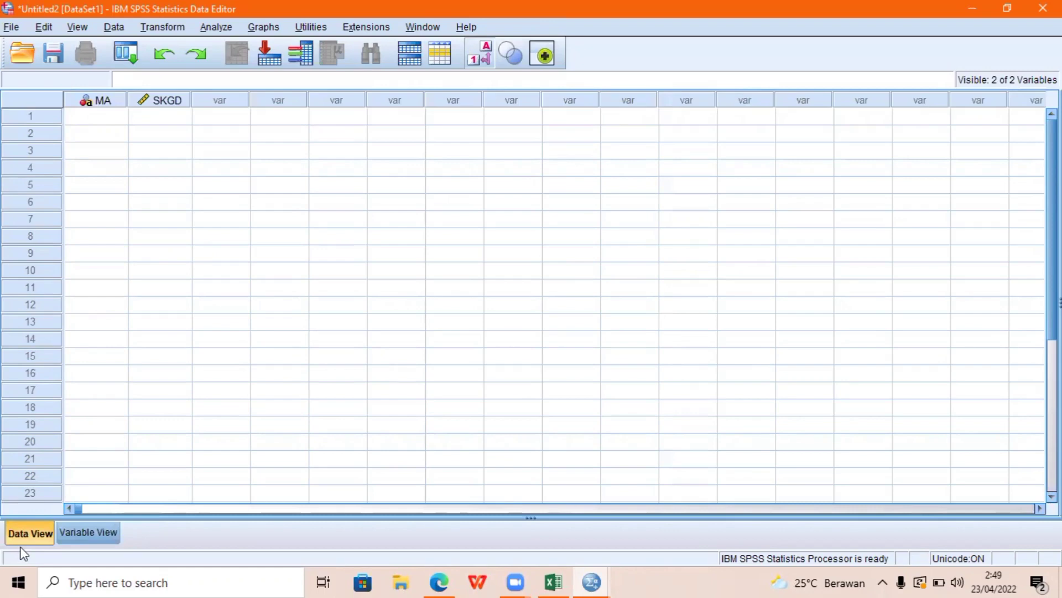
left_click(108, 115)
key("alt+Tab")
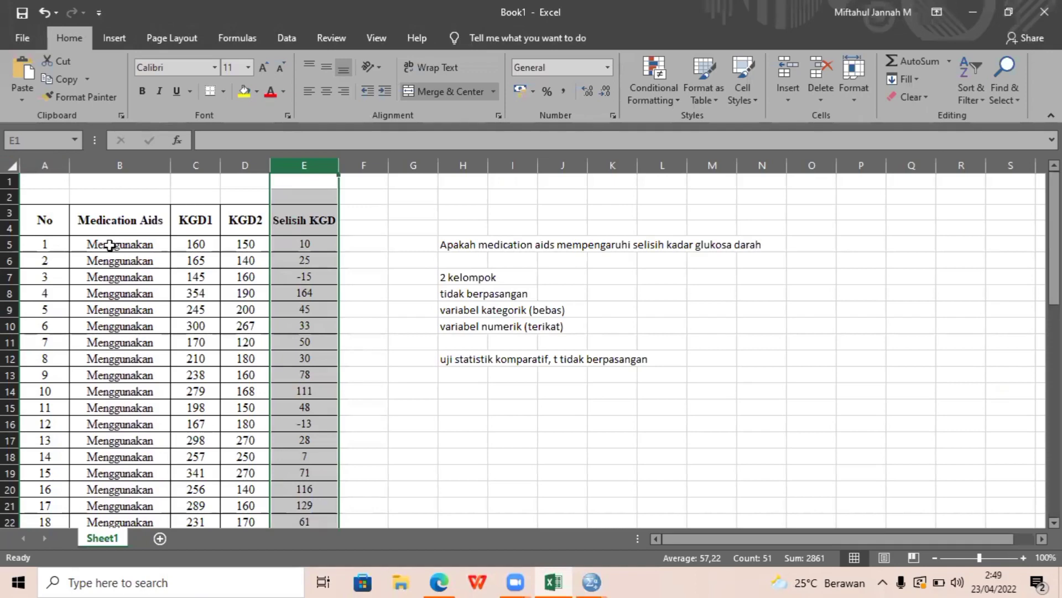
left_click_drag(110, 242, 126, 492)
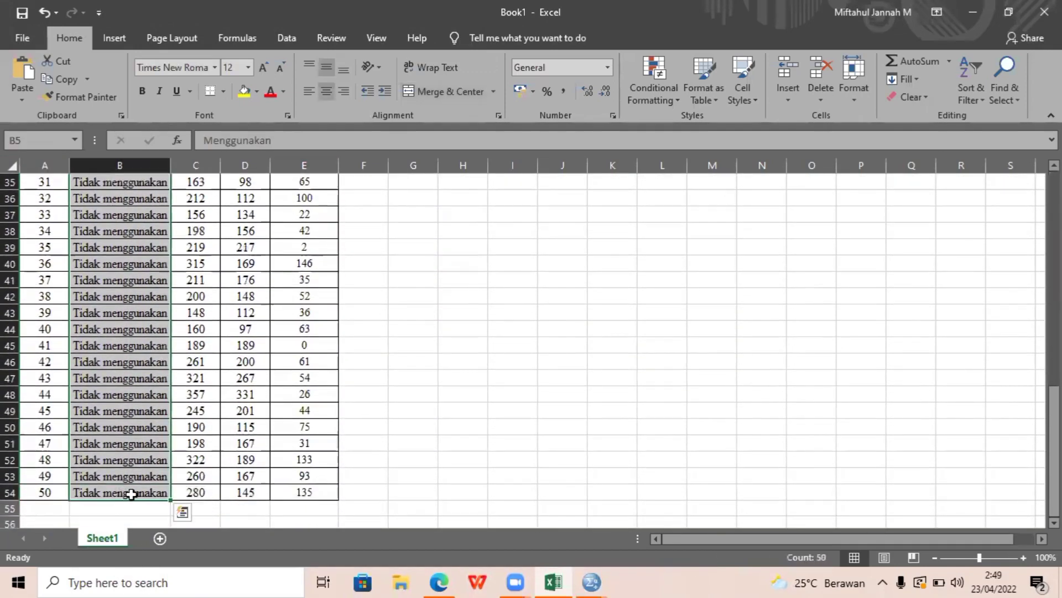
right_click(131, 497)
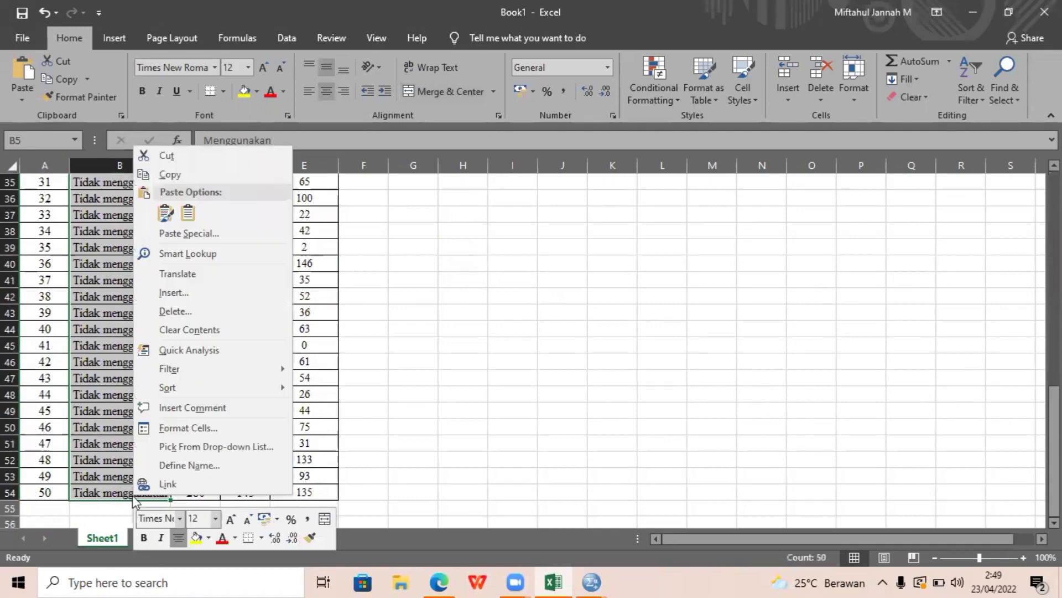
left_click(166, 174)
scroll(174, 176, "up", 11)
- Switch to SPSS, paste the copied Medication Aids entries into the MA column from row 1, and check them down to row 50
key("alt+Tab")
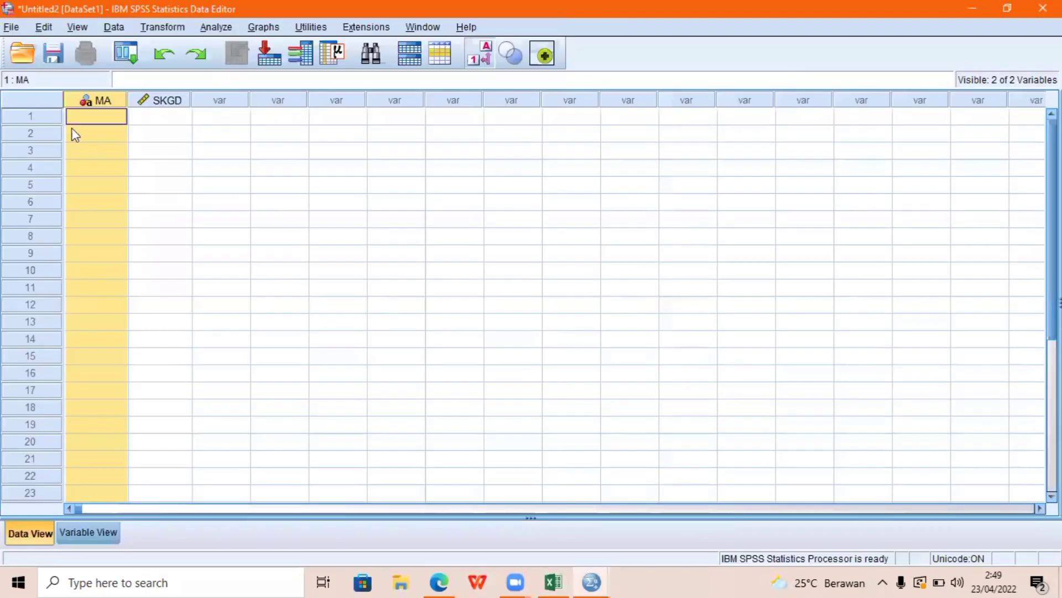
right_click(76, 118)
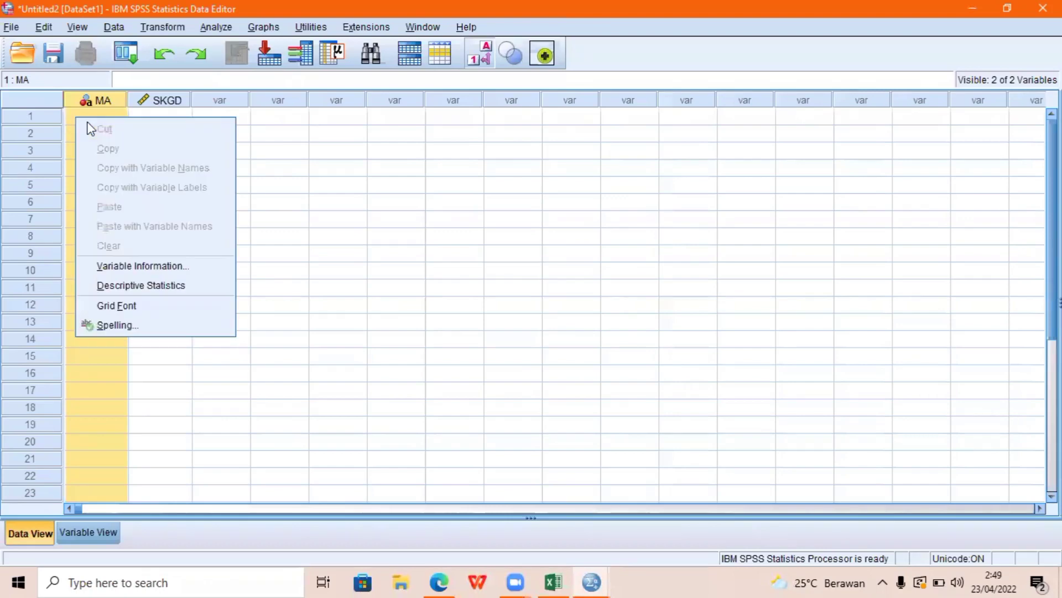
left_click(74, 119)
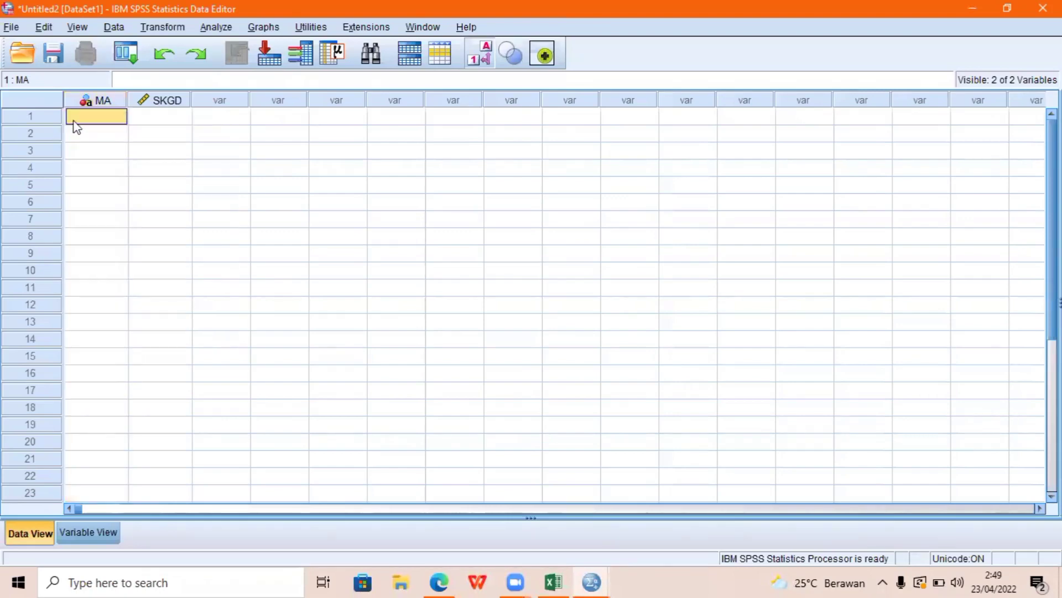
right_click(76, 126)
left_click(183, 212)
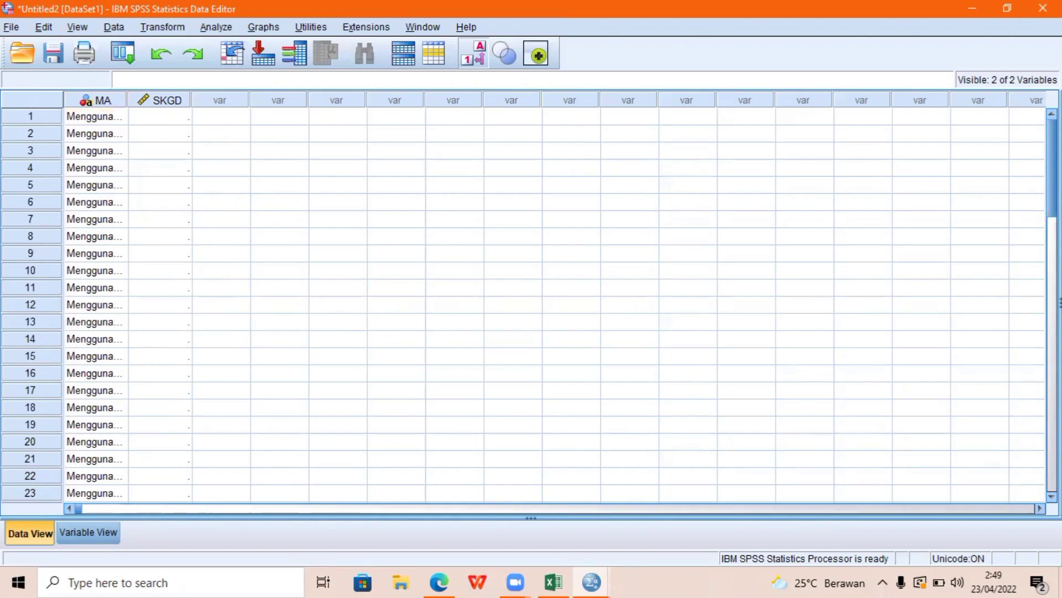
scroll(553, 305, "down", 14)
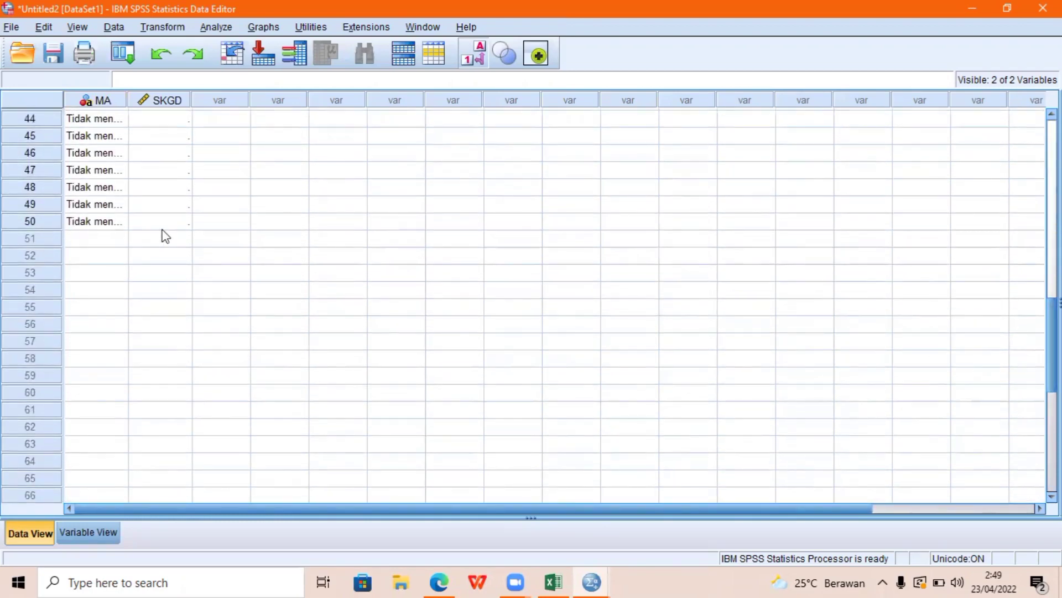
- Copy the Selisih KGD values E5:E54 from the Excel sheet into the SPSS SKGD column, starting at row 1
key("alt+Tab")
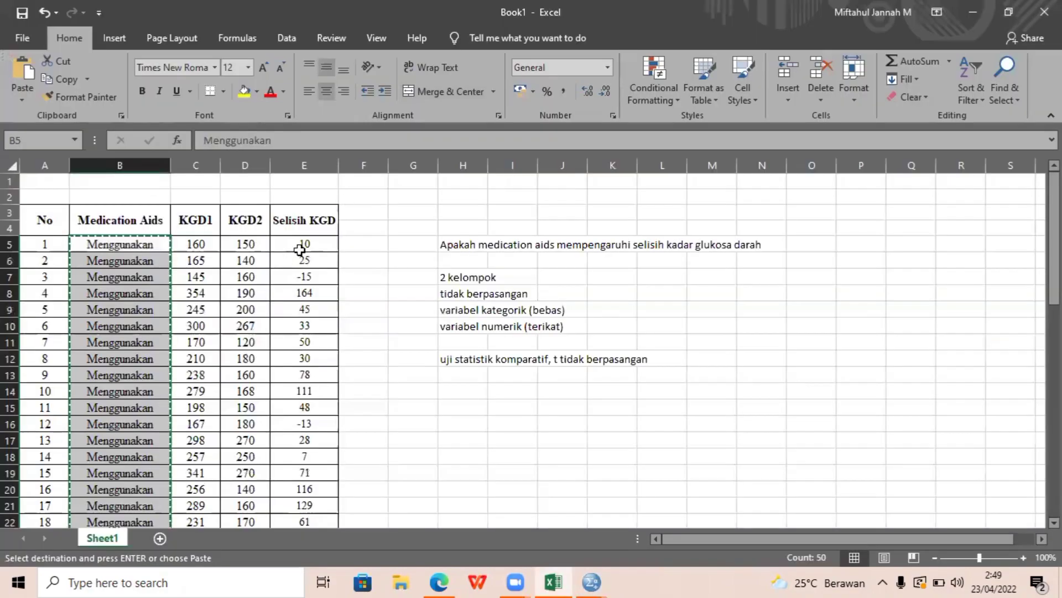
left_click_drag(298, 246, 306, 489)
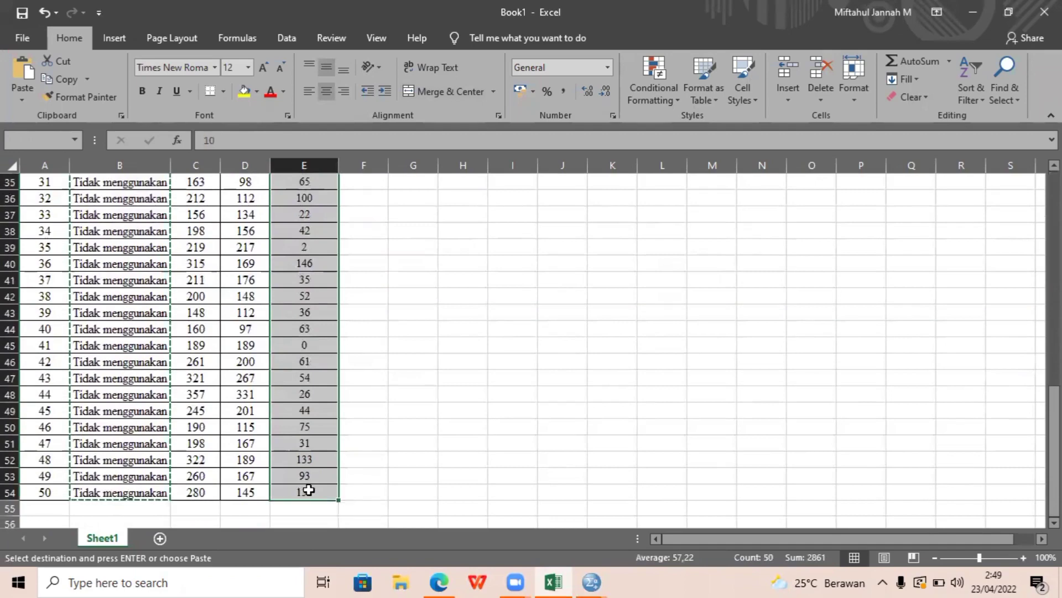
key("ctrl+c")
key("alt+Tab")
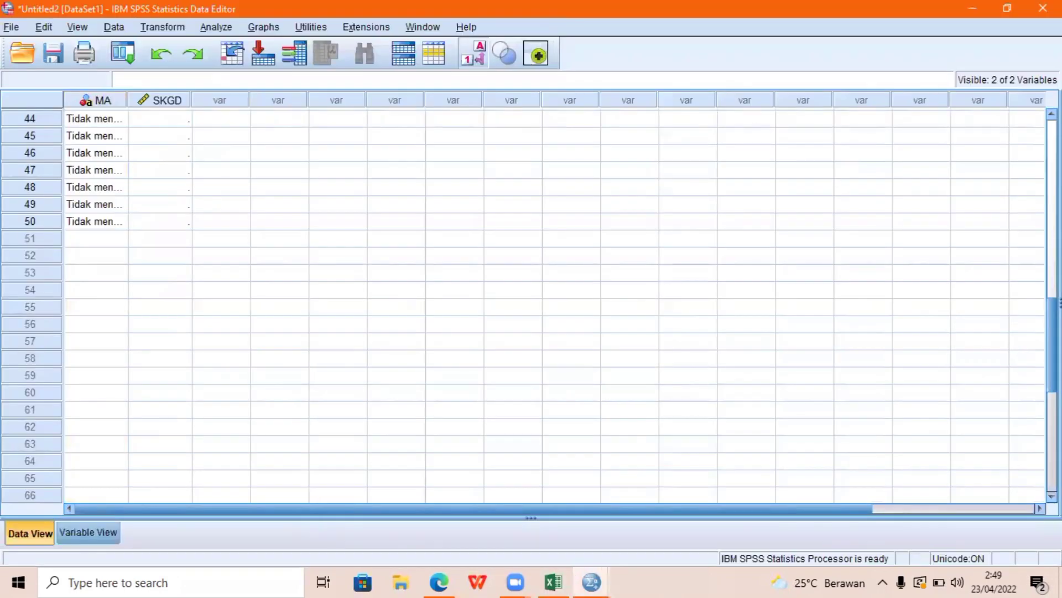
scroll(329, 160, "up", 14)
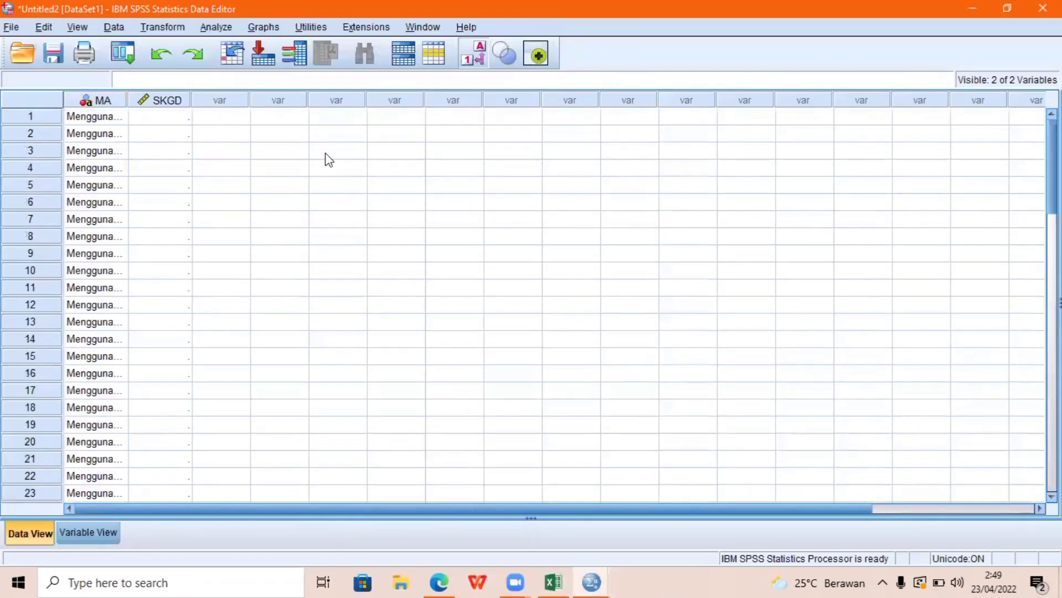
left_click(155, 117)
key("ctrl+v")
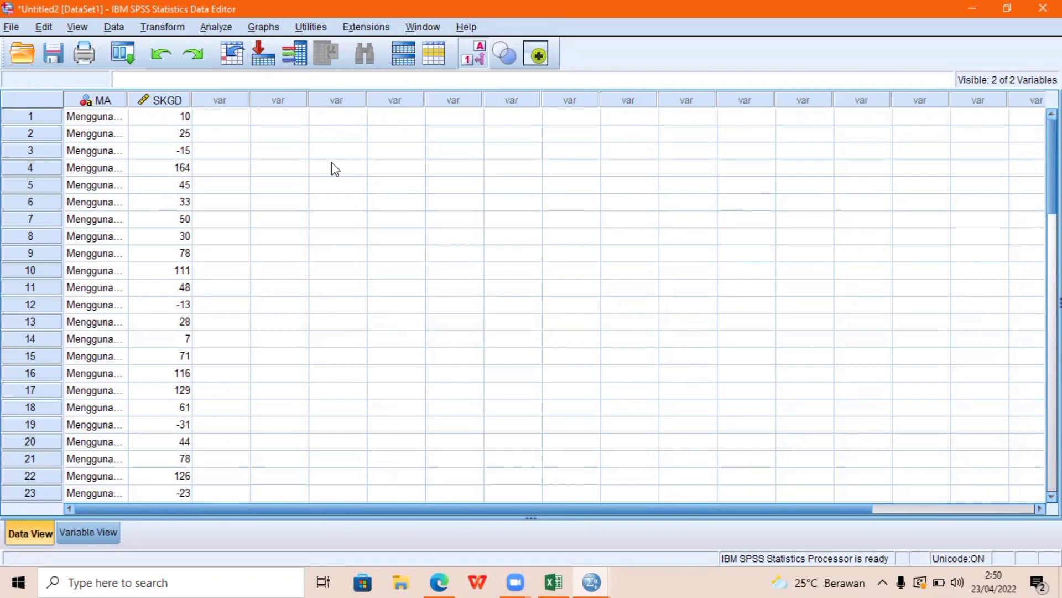
left_click(216, 26)
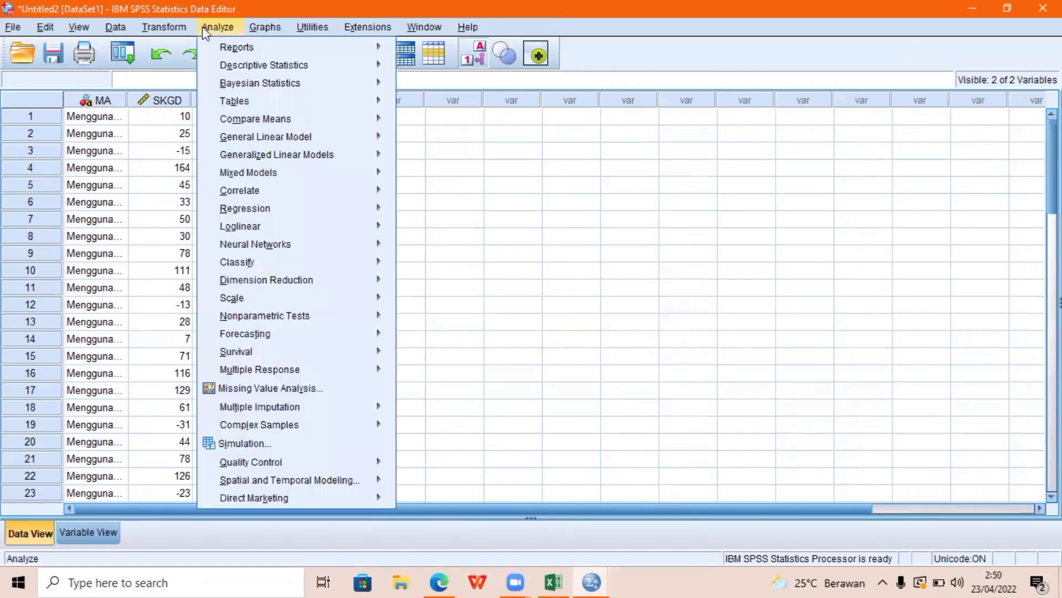
mouse_move(283, 45)
mouse_move(240, 68)
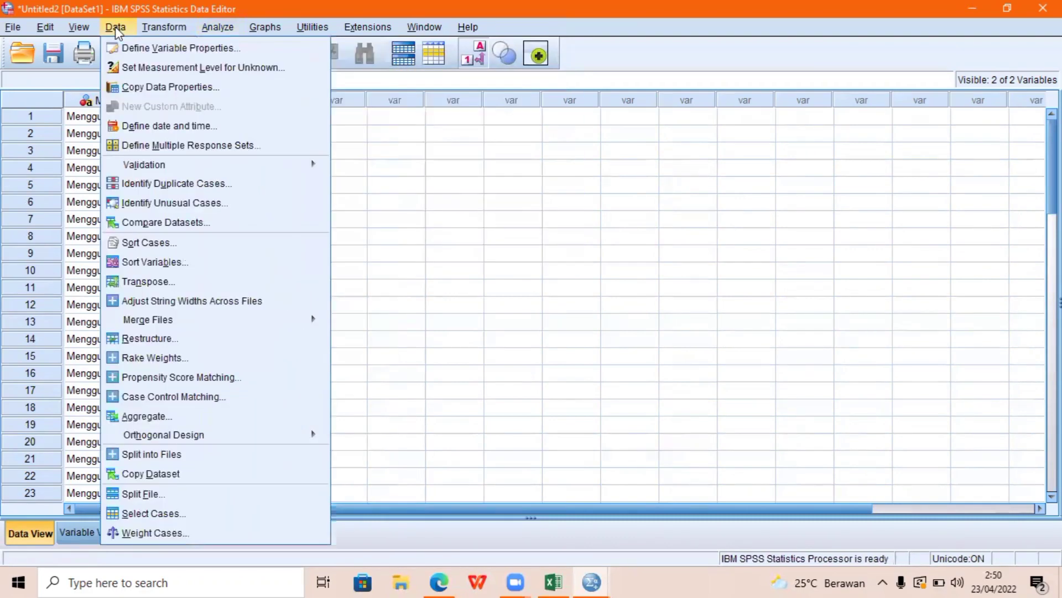
- Start recoding the MA variable into a different variable, with MA1 as the output variable's name and label
left_click(94, 103)
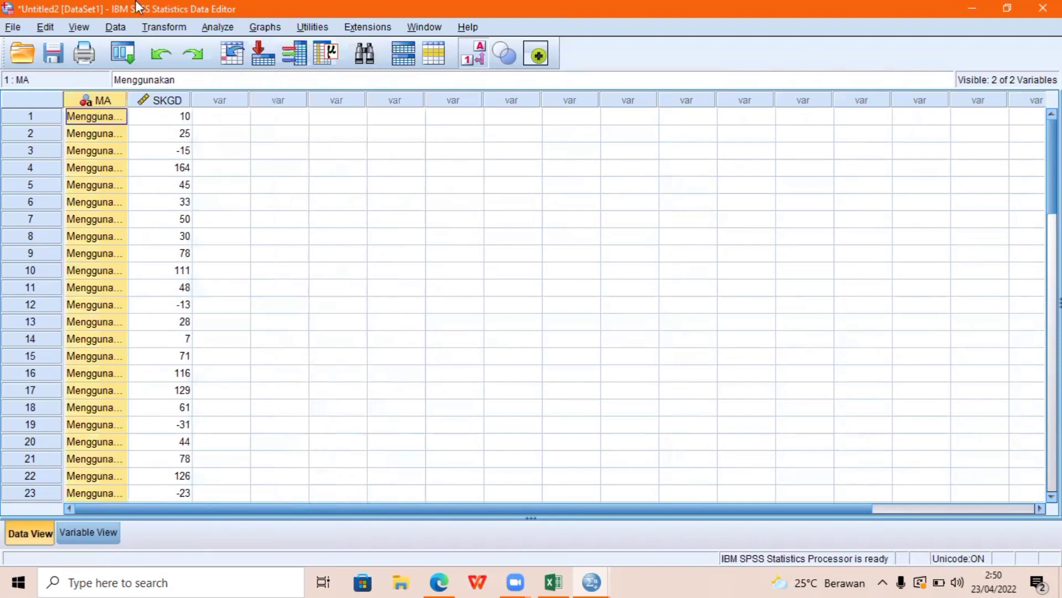
left_click(149, 29)
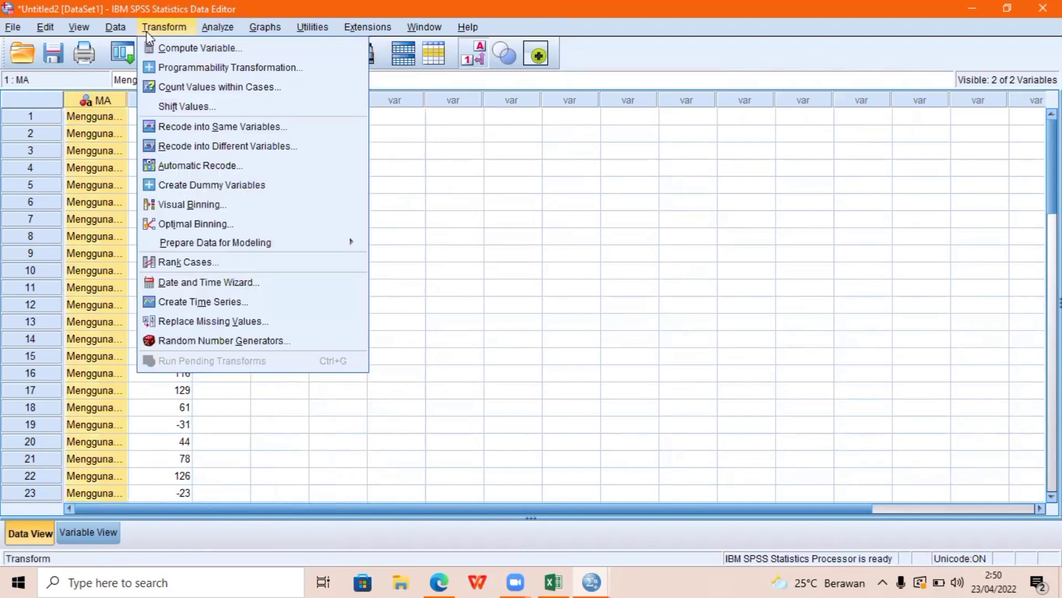
left_click(241, 147)
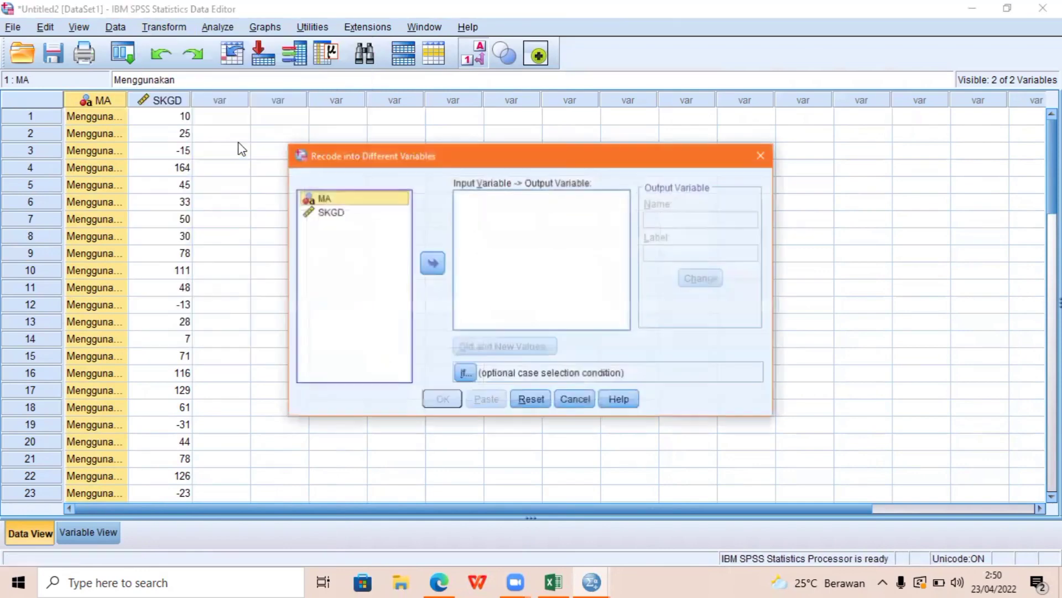
left_click(432, 263)
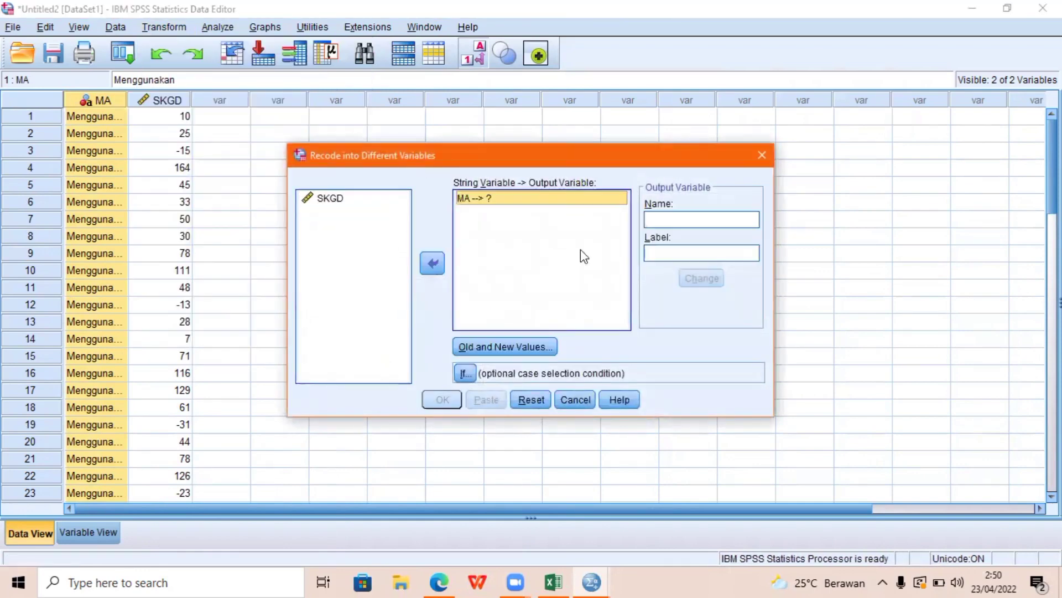
left_click(668, 220)
type("MA1")
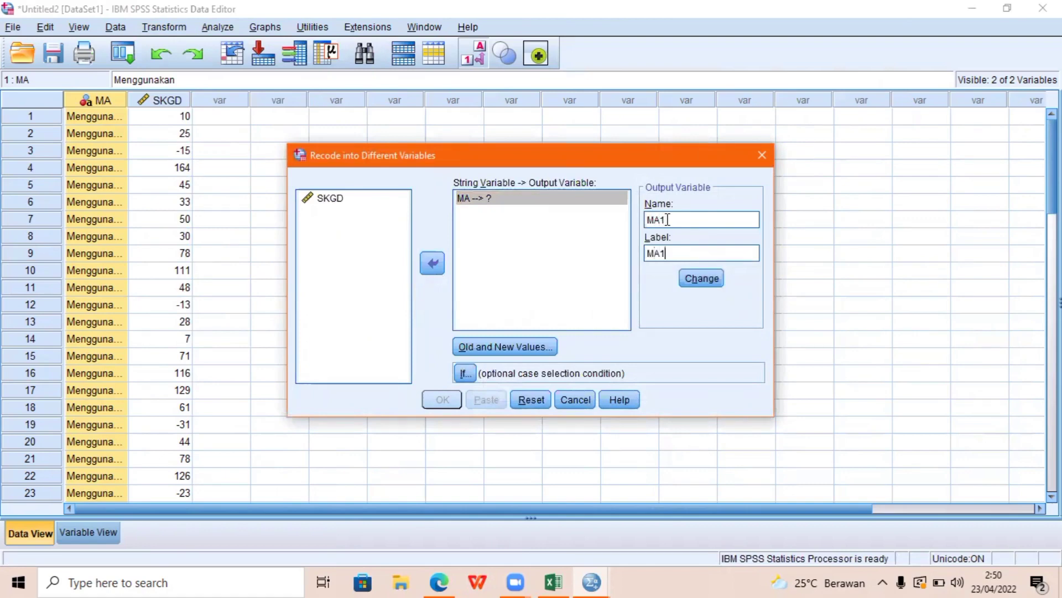
- Add a recode rule that turns the old value Menggunakan into the new value 1
left_click(528, 348)
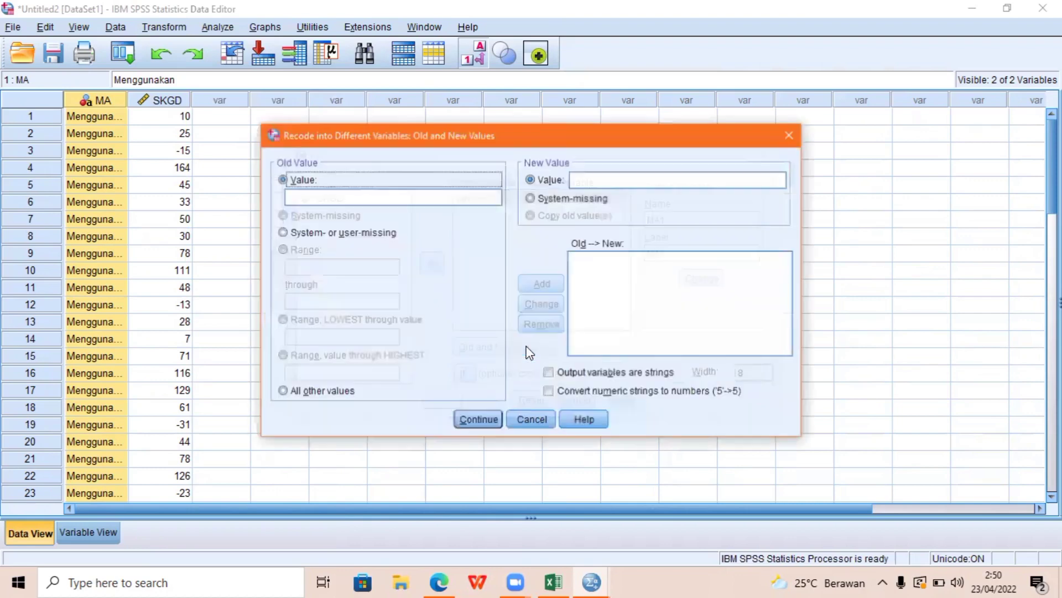
left_click(418, 197)
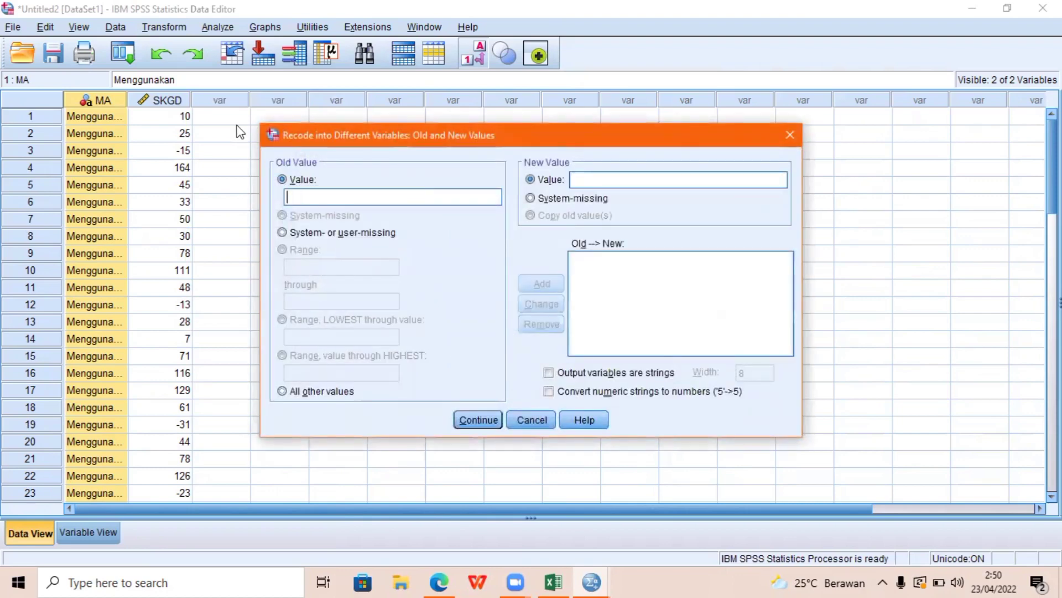
type("Menggunakan")
key("Tab")
key("Tab")
type("1")
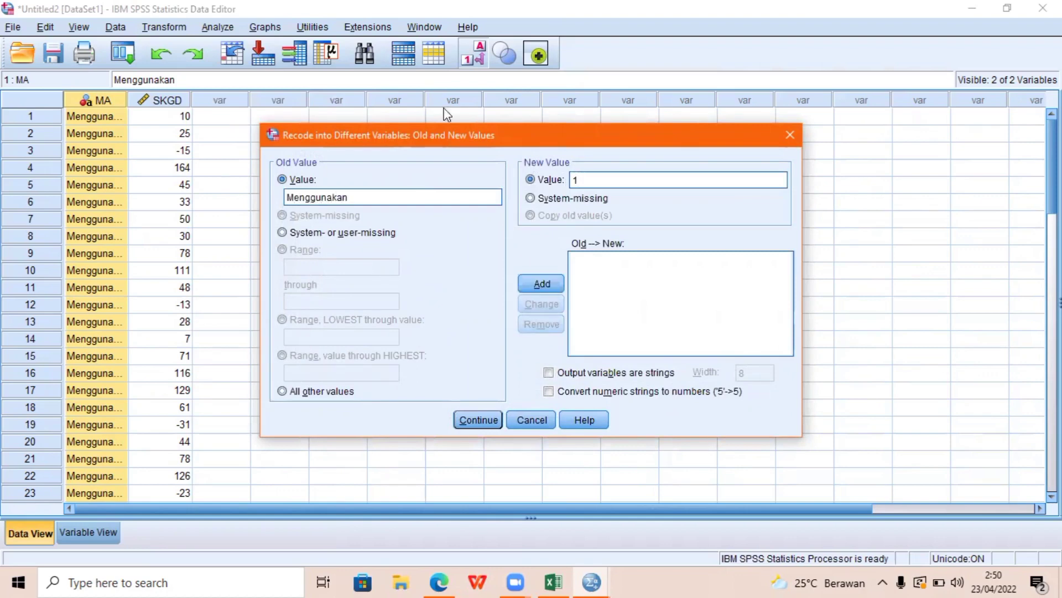
left_click(543, 285)
- Add a second recode rule that turns the old value "Tidak menggunakan" into the new value 2, with a lowercase m
type("Tidak Menggunakan")
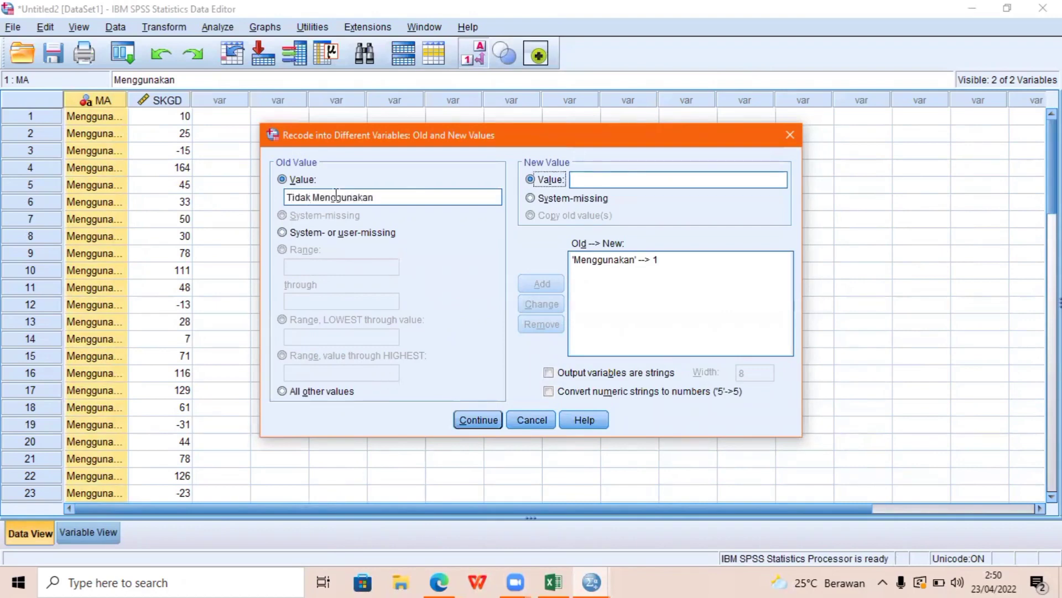
key("Tab")
type("2")
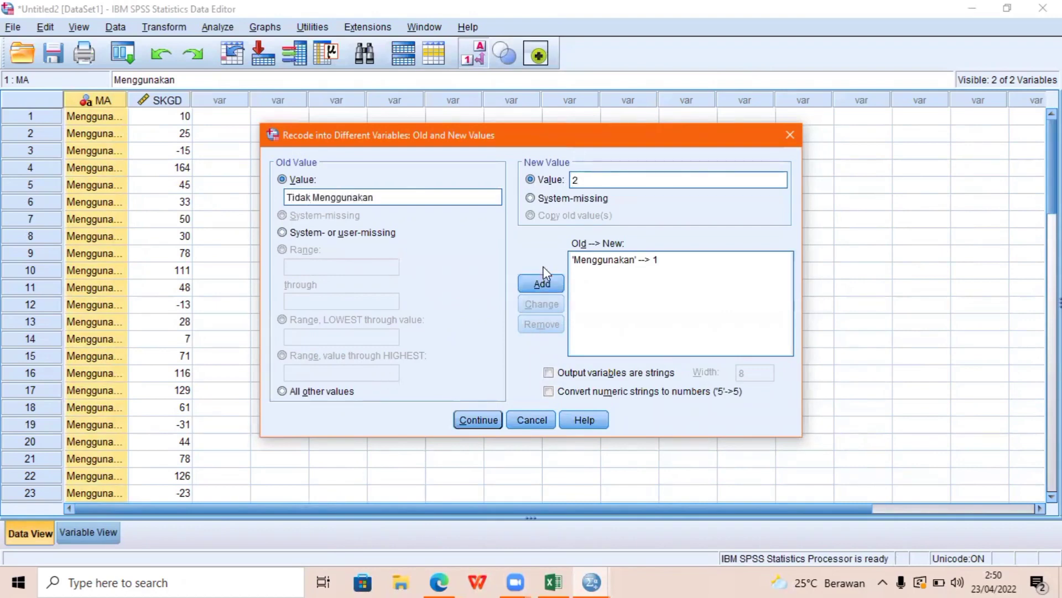
left_click(320, 195)
left_click(320, 196)
key("BackSpace")
type("m")
left_click(526, 283)
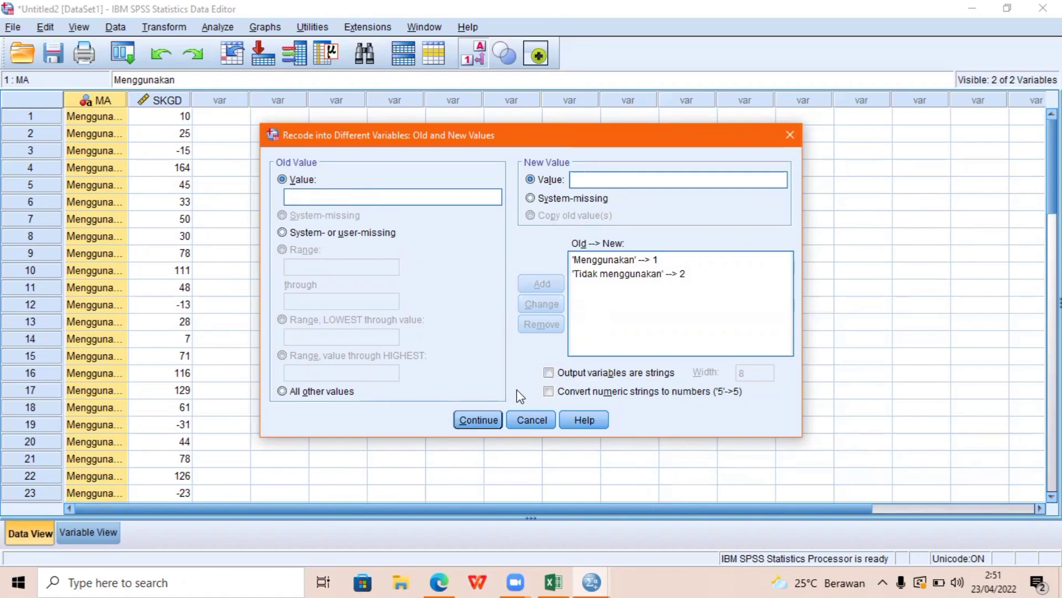
- Check the wording "Tidak menggunakan" against the Excel sheet, run the recode of MA into MA1, and select the MA1 column in the Data Editor
key("alt+Tab")
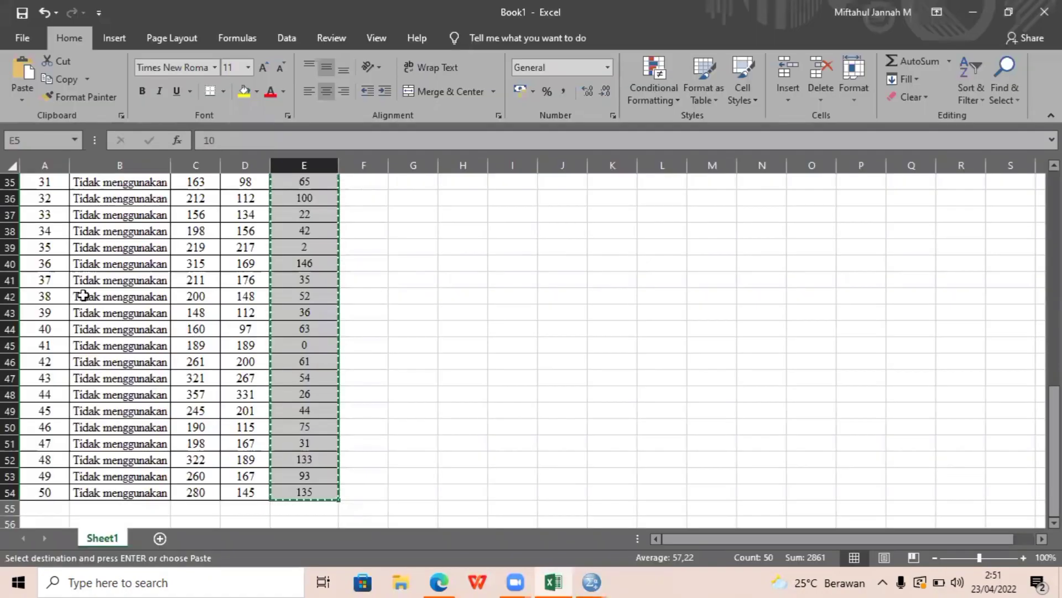
key("alt+Tab")
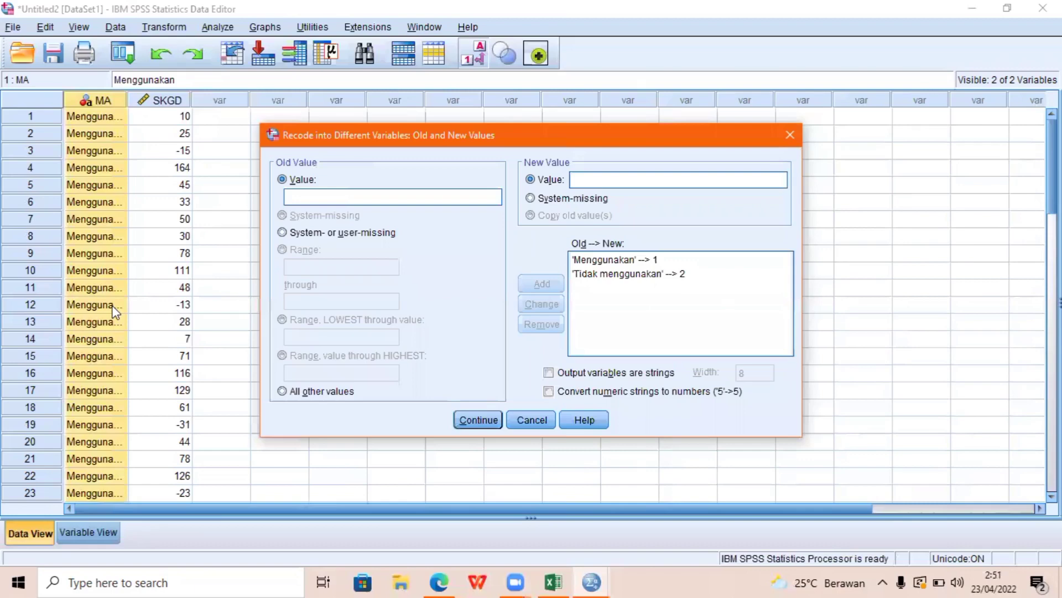
left_click(636, 274)
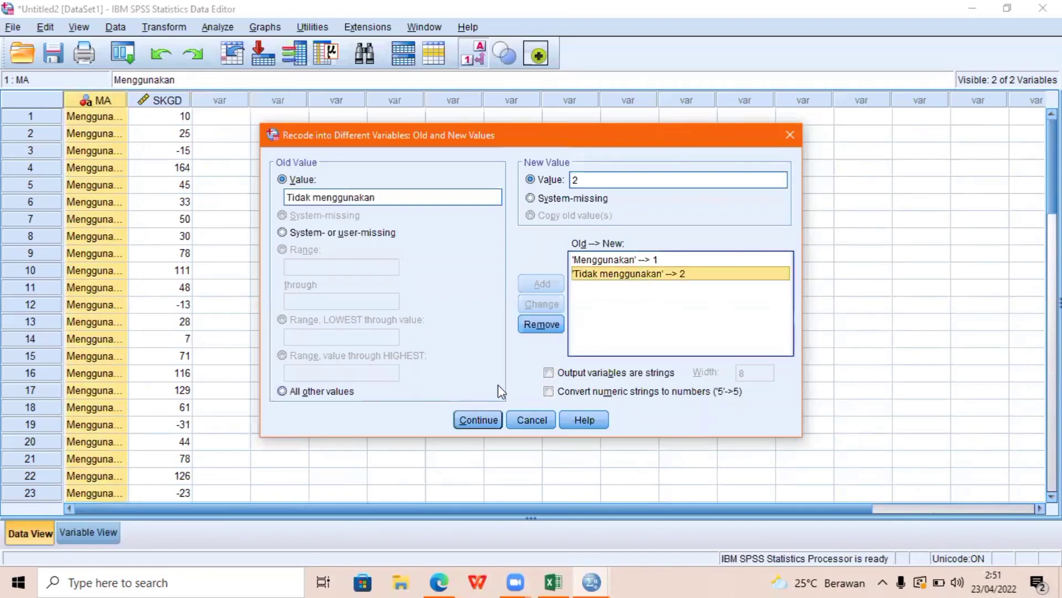
left_click(477, 420)
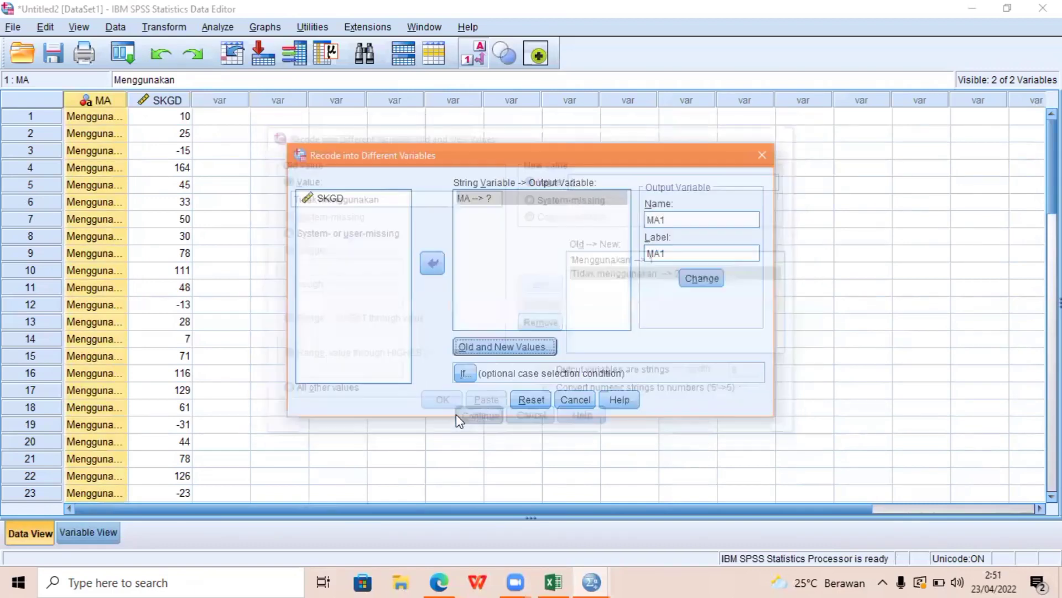
left_click(699, 278)
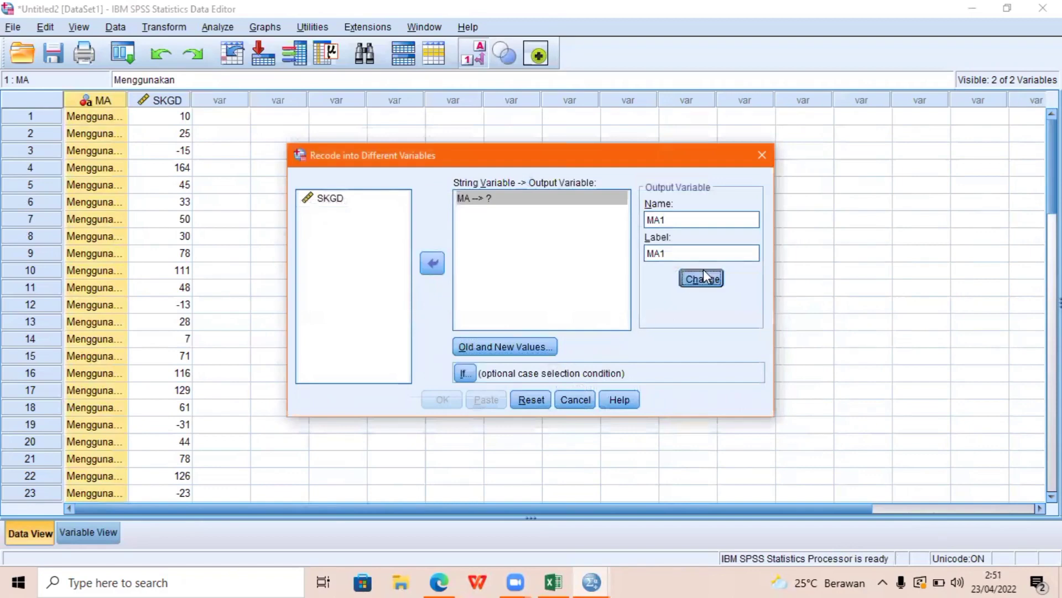
left_click(442, 399)
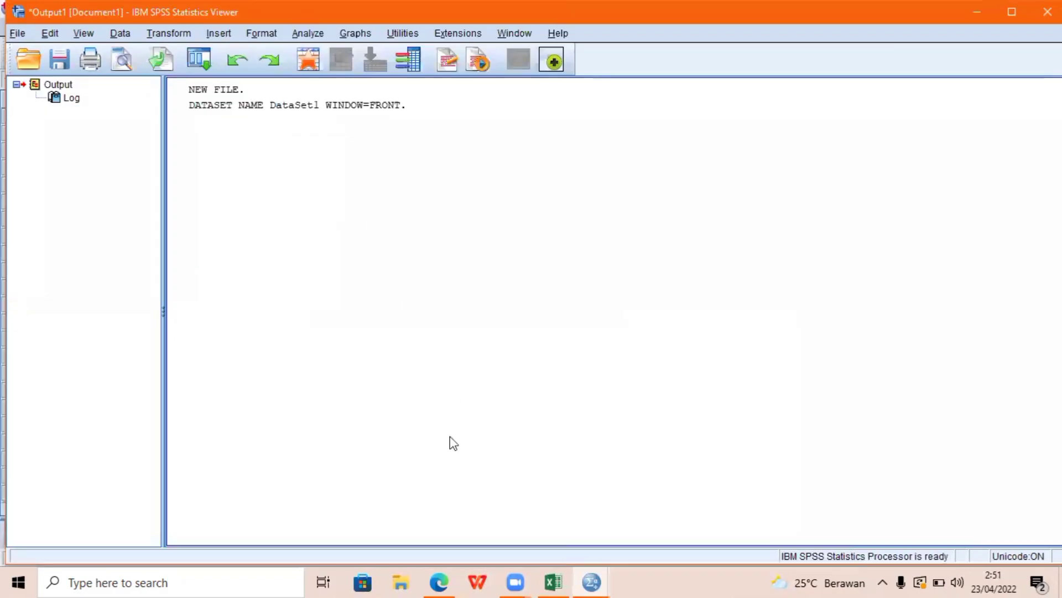
key("alt+Tab")
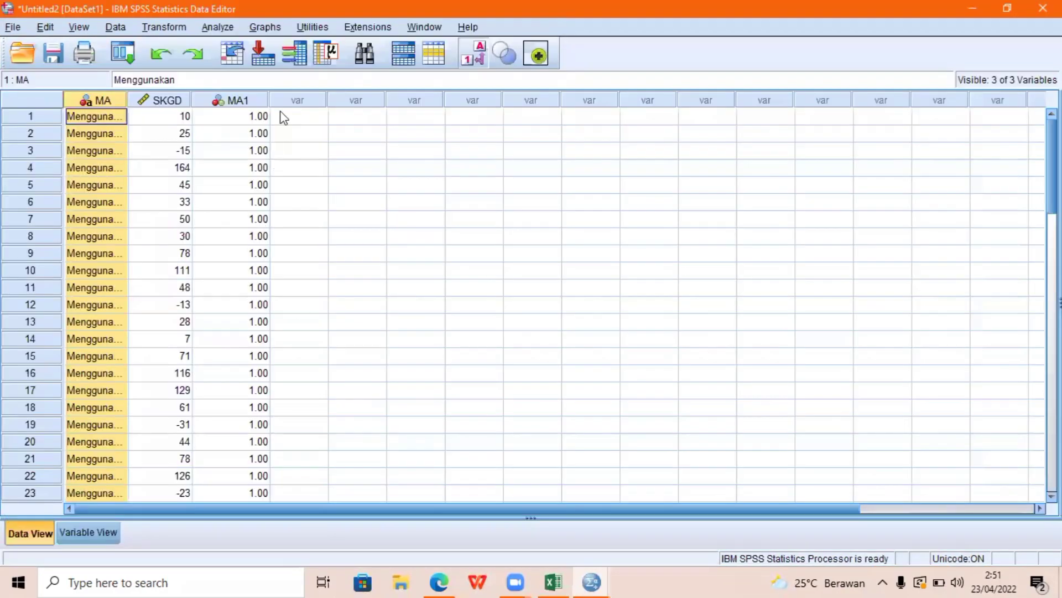
left_click(224, 100)
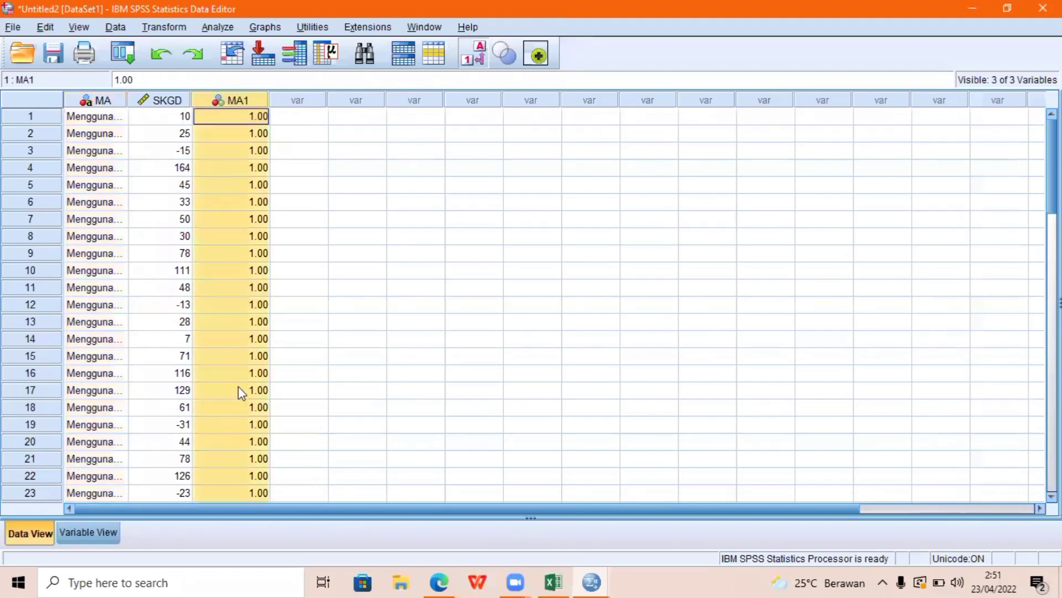
- In the Variable View, set the MA1 variable's decimals to 0 and its width to 28
left_click(104, 530)
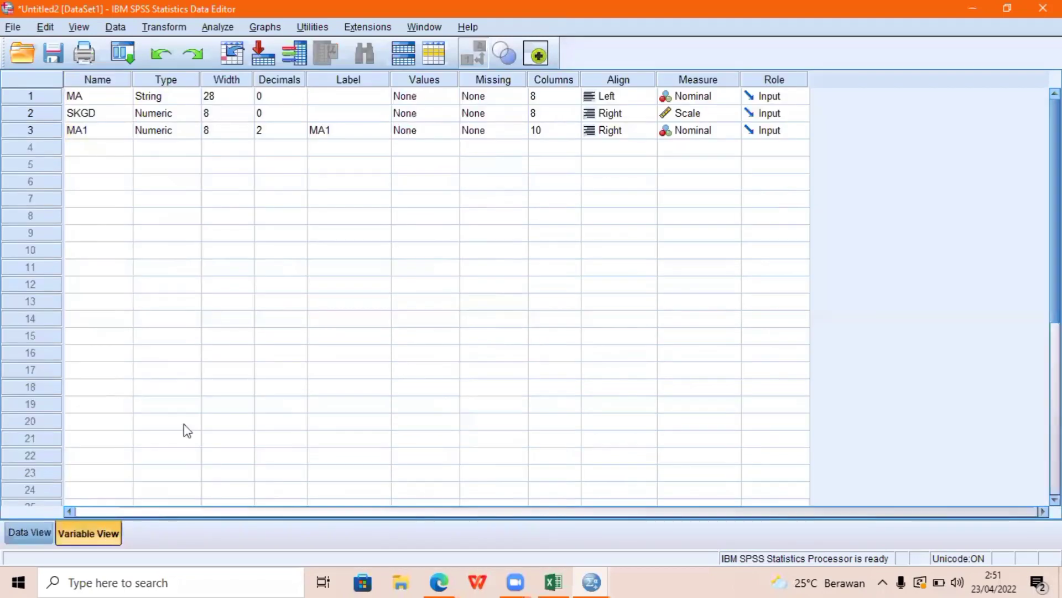
left_click(276, 133)
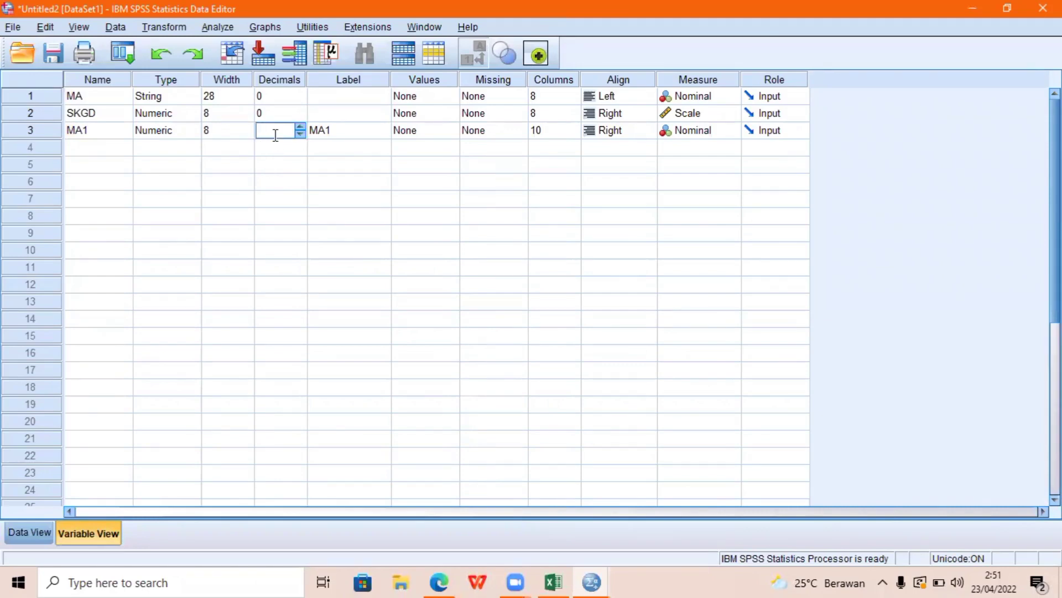
left_click(225, 132)
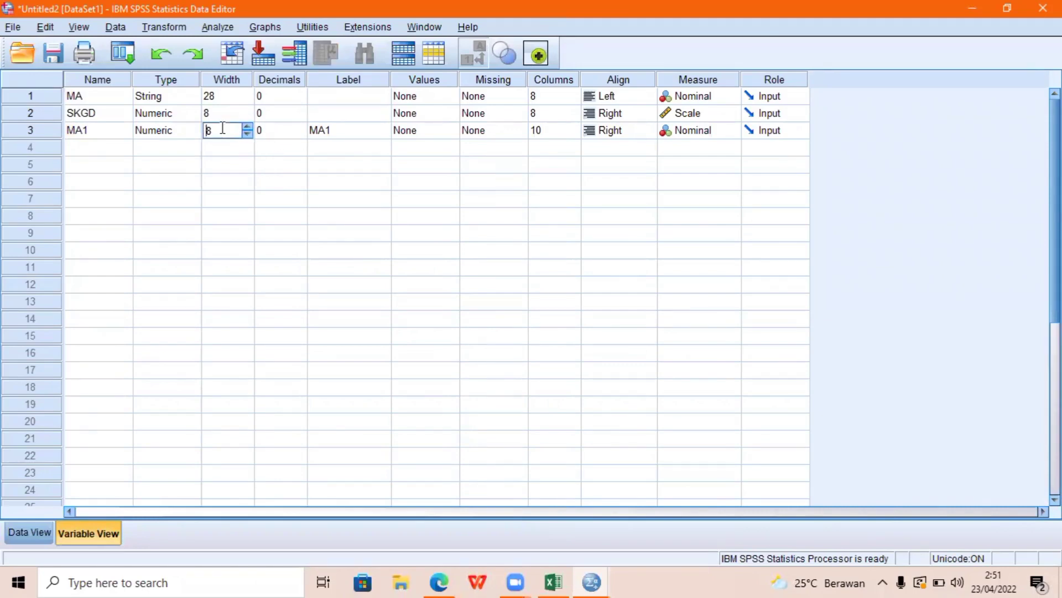
type("2")
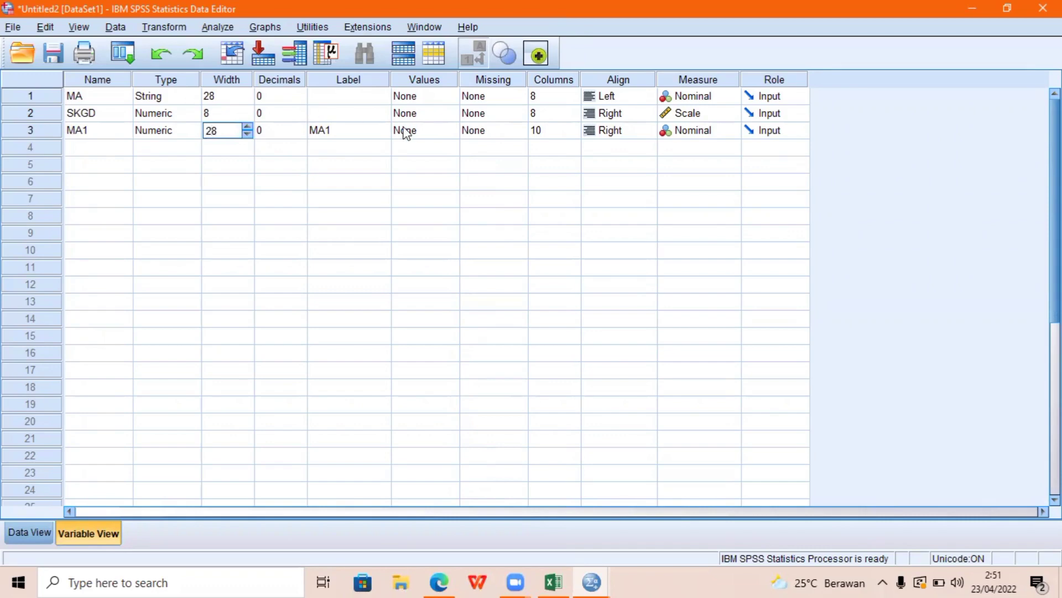
- Define MA1's value labels as 1 = "Menggunakan" and 2 = "Tidak menggunakan", and check them in the Data View
left_click(421, 132)
left_click(451, 130)
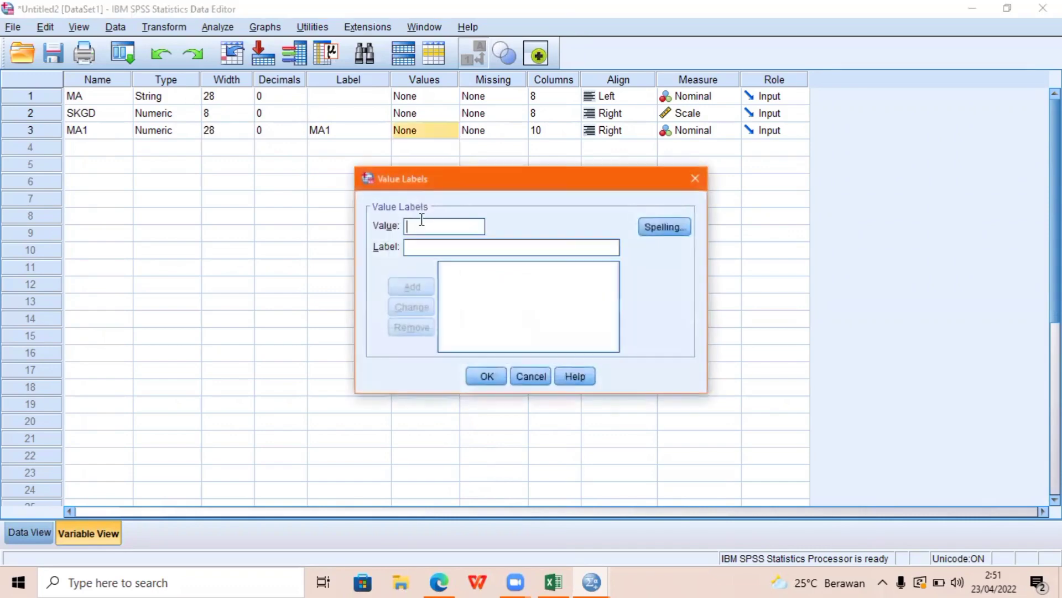
type("Menggunakan")
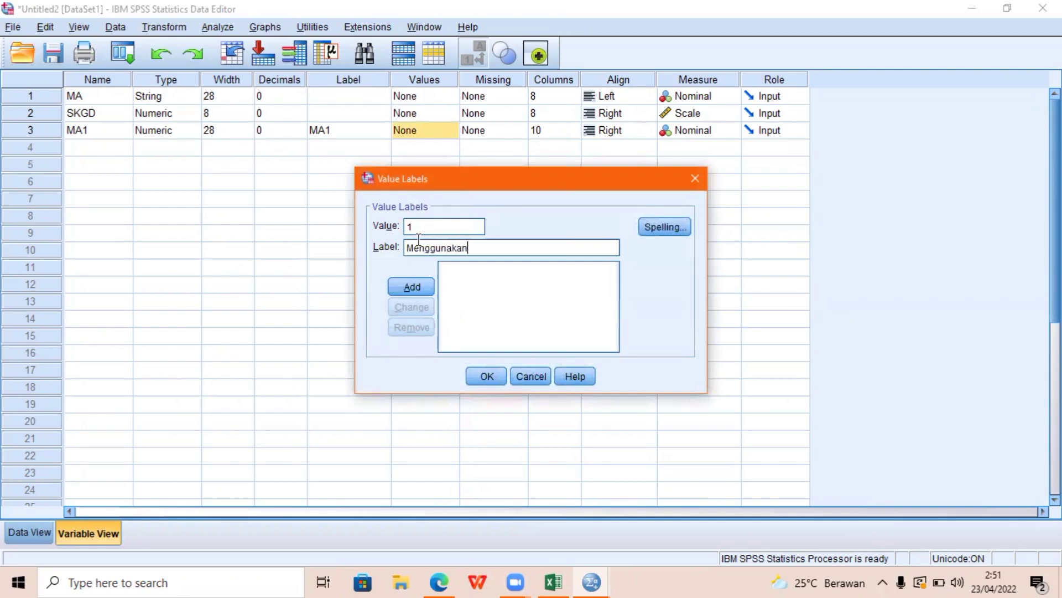
left_click(412, 286)
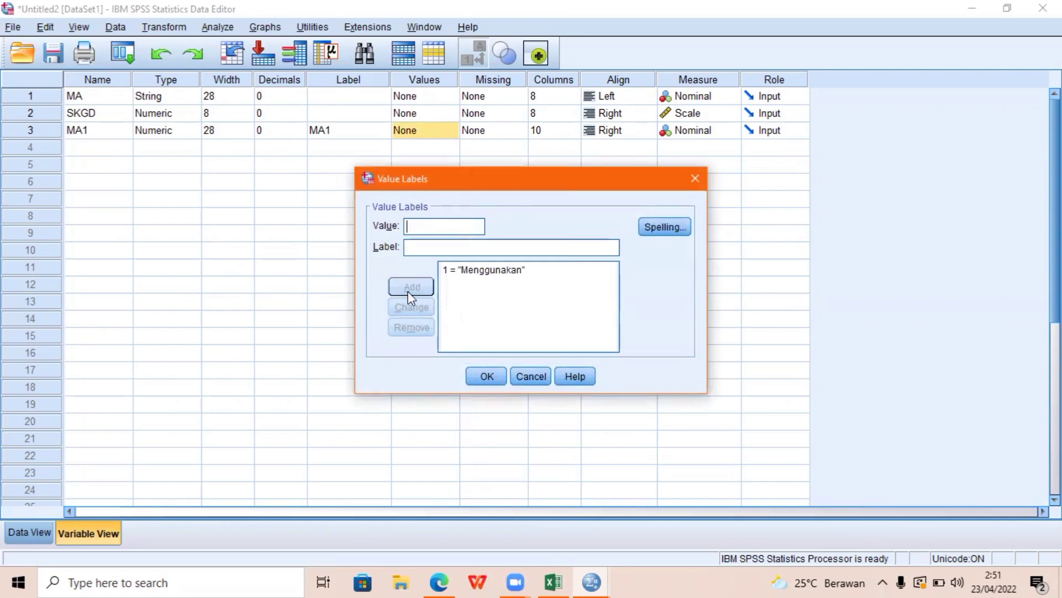
type("Tidak")
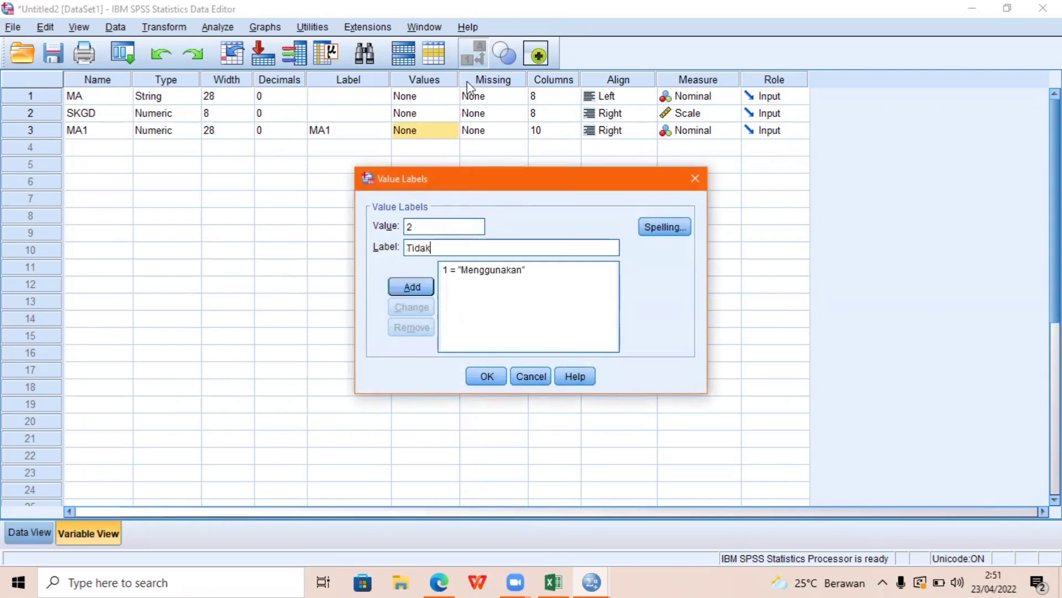
type(" menggunakan")
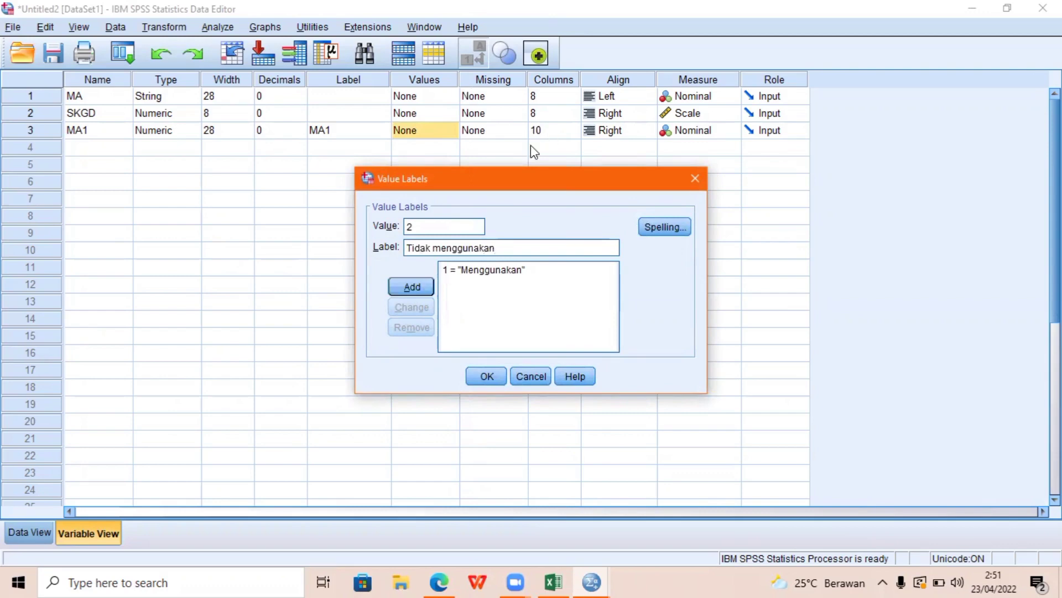
left_click(405, 282)
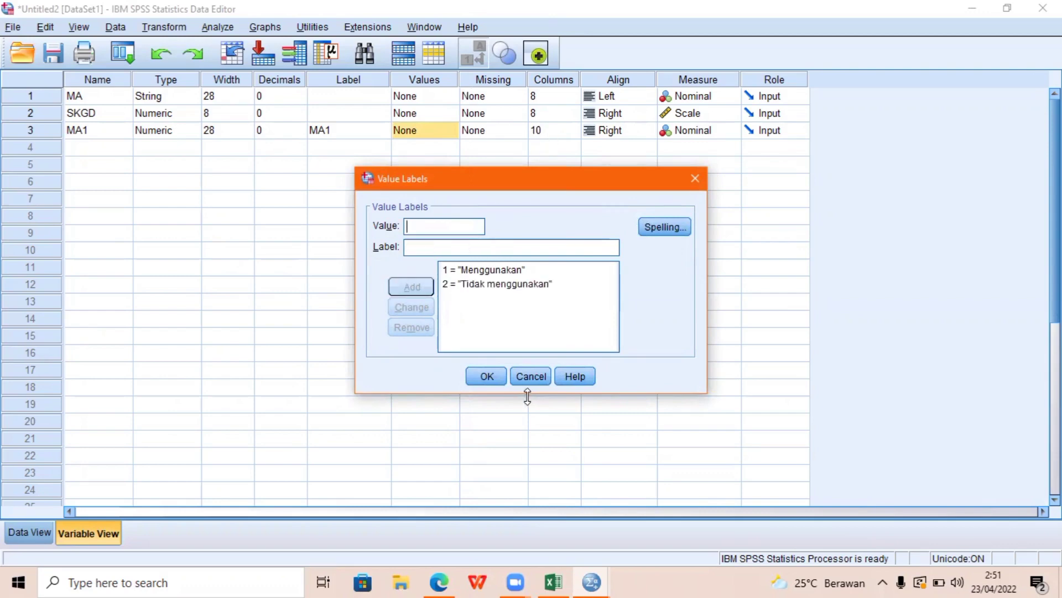
left_click(487, 377)
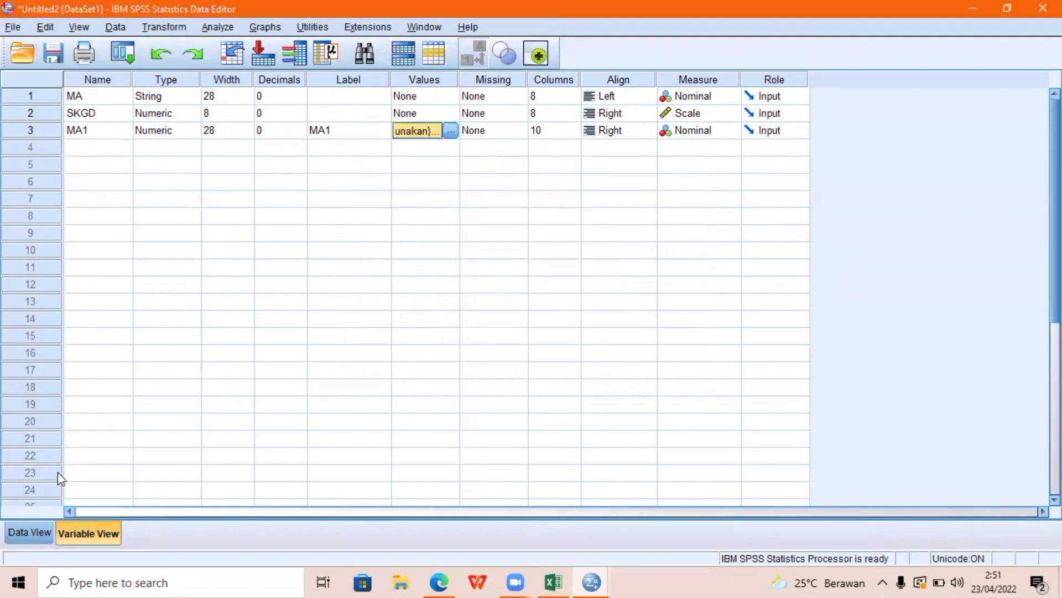
left_click(30, 532)
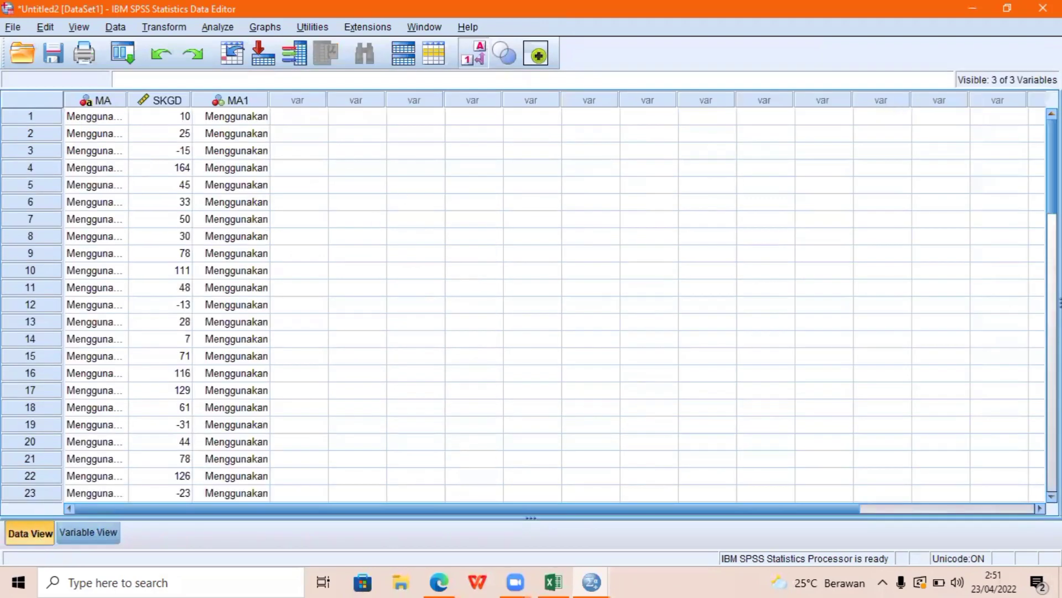
mouse_move(1052, 166)
left_mouse_down()
mouse_move(1052, 400)
mouse_move(1052, 177)
left_mouse_up()
- Set up an Explore analysis with SKGD as the dependent variable and MA1 as the factor
left_click(218, 27)
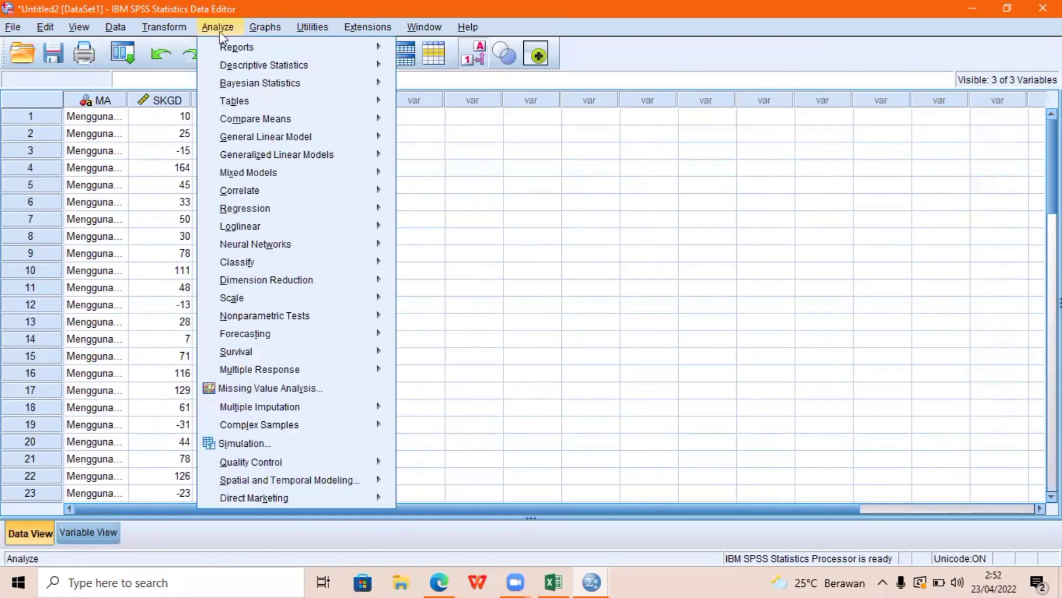
mouse_move(332, 65)
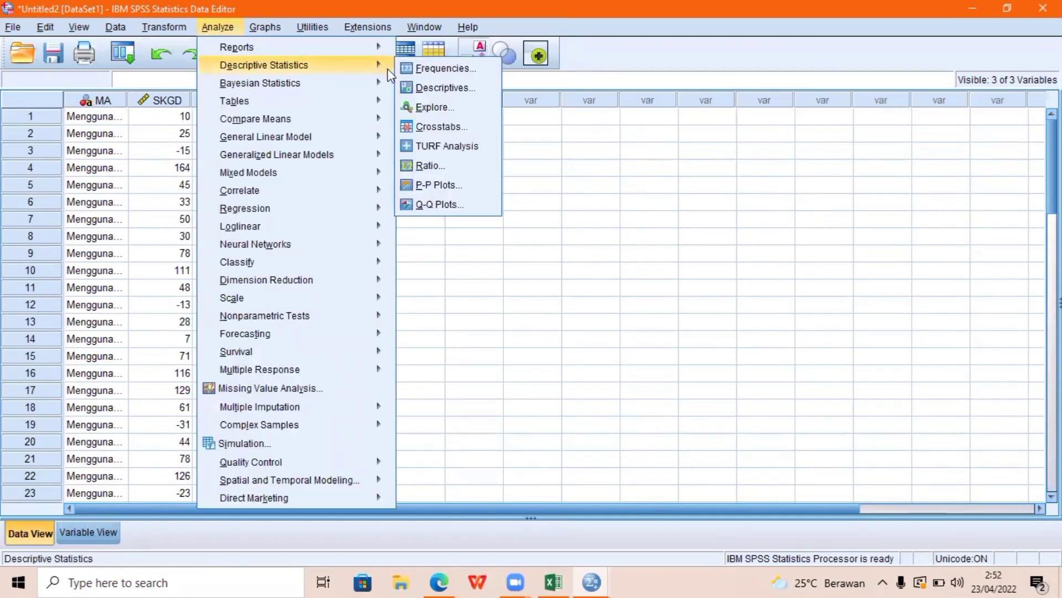
left_click(440, 107)
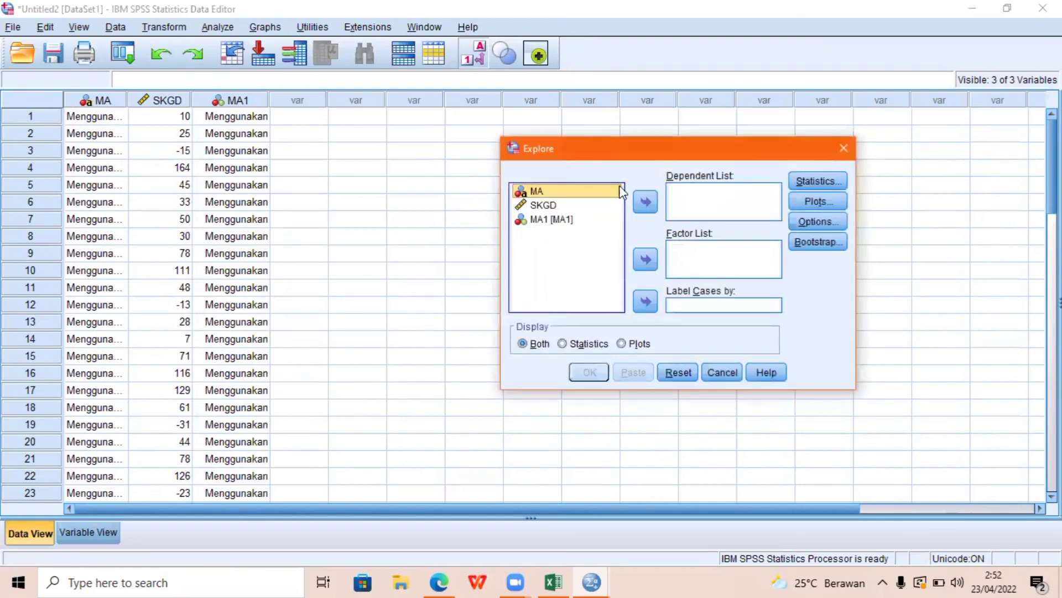
left_click(594, 221)
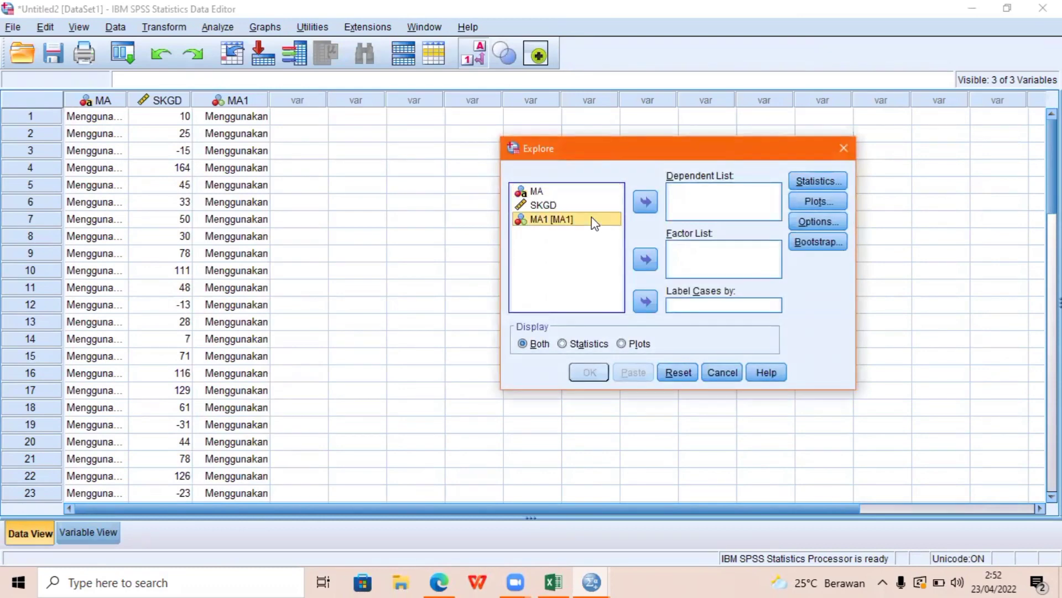
left_click(583, 206)
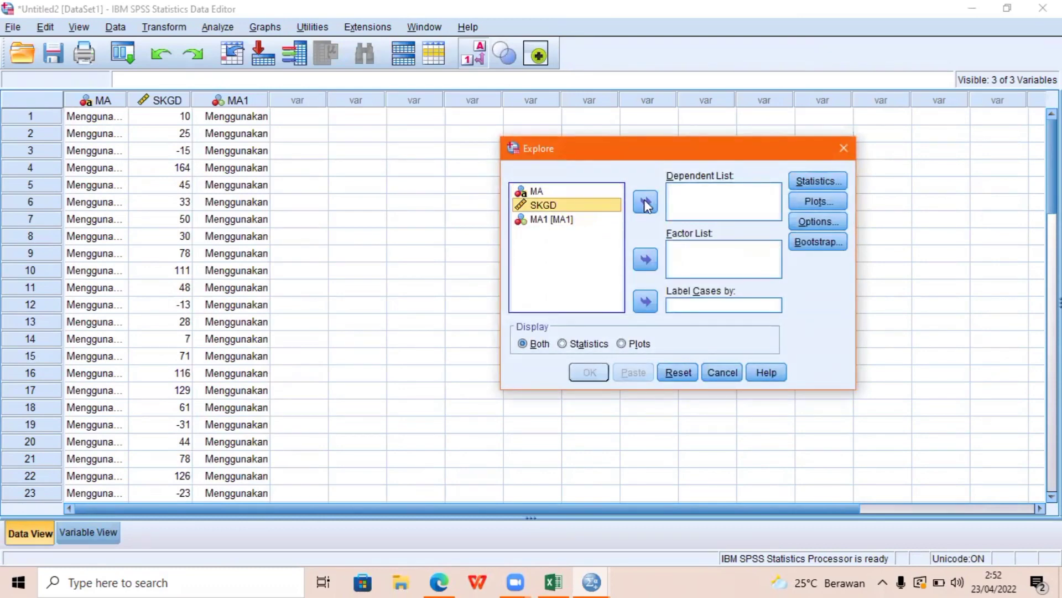
left_click(647, 204)
left_click(563, 207)
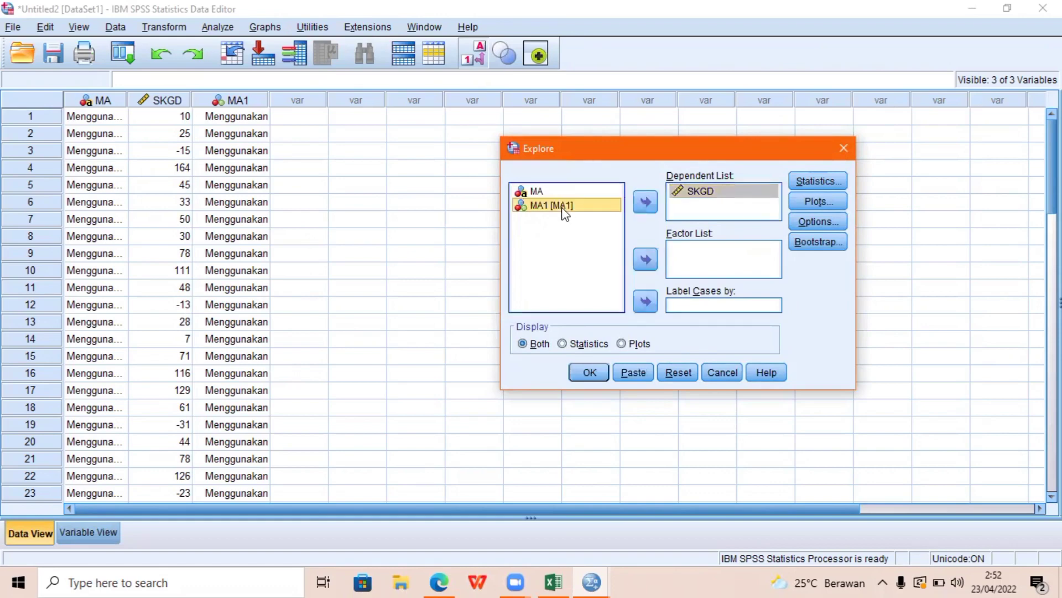
left_click(646, 258)
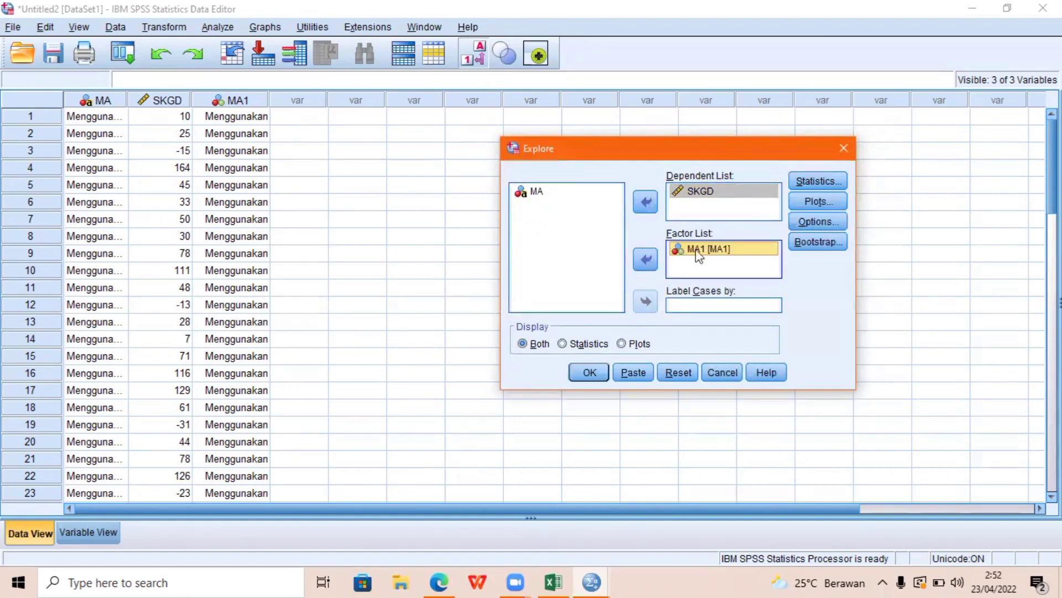
- Include normality plots with tests in the Explore analysis, run it, and go to the Tests of Normality table in the output
left_click(806, 196)
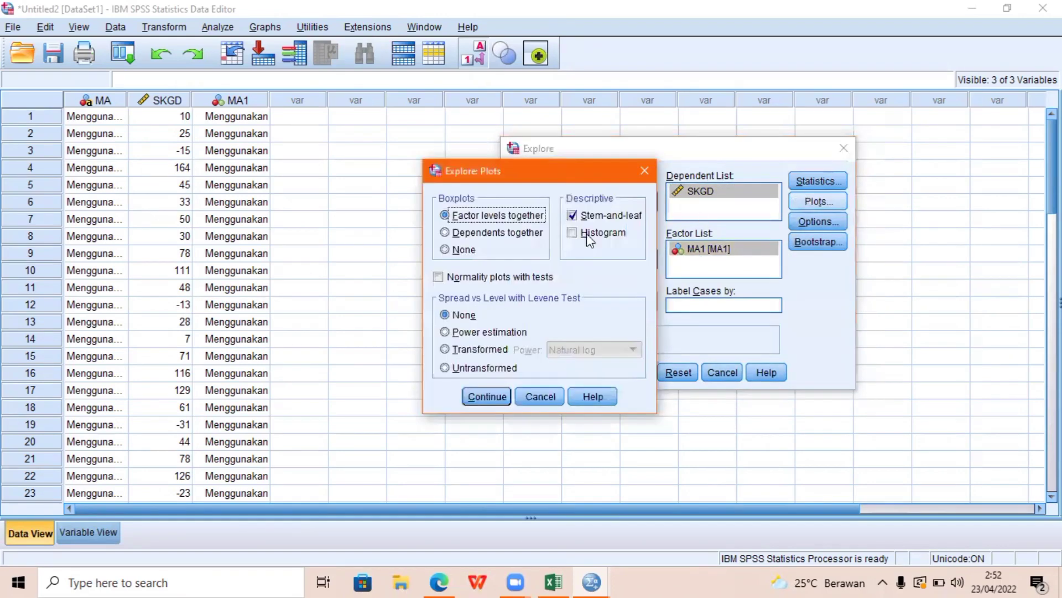
left_click(479, 277)
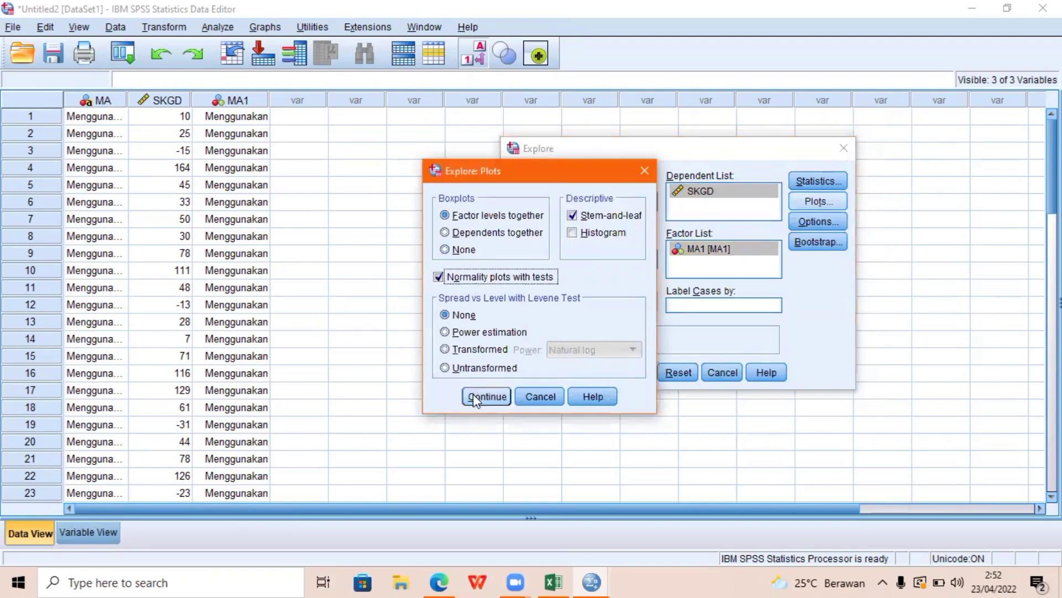
left_click(485, 396)
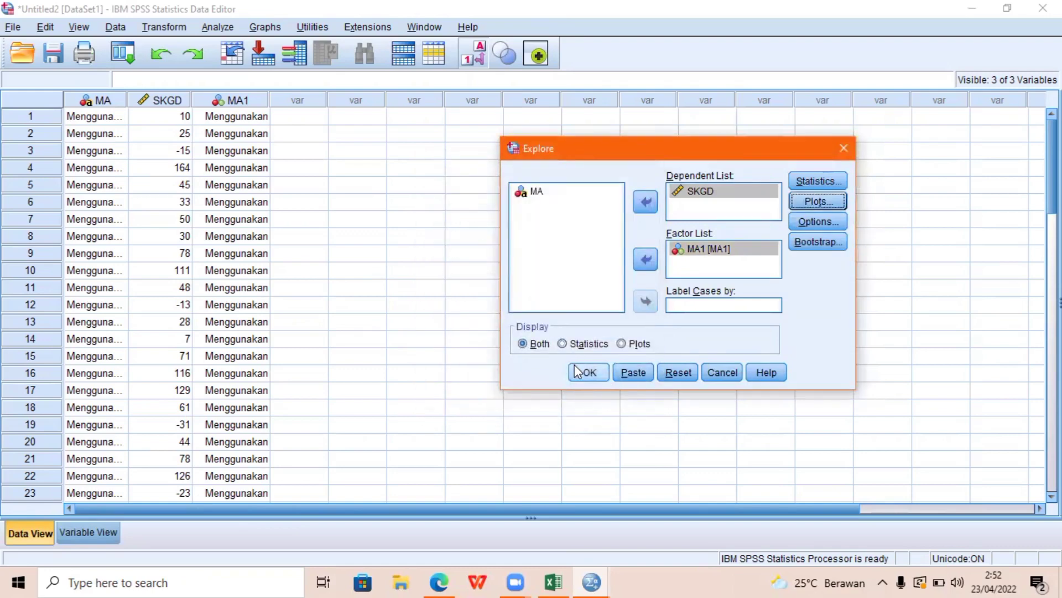
left_click(575, 369)
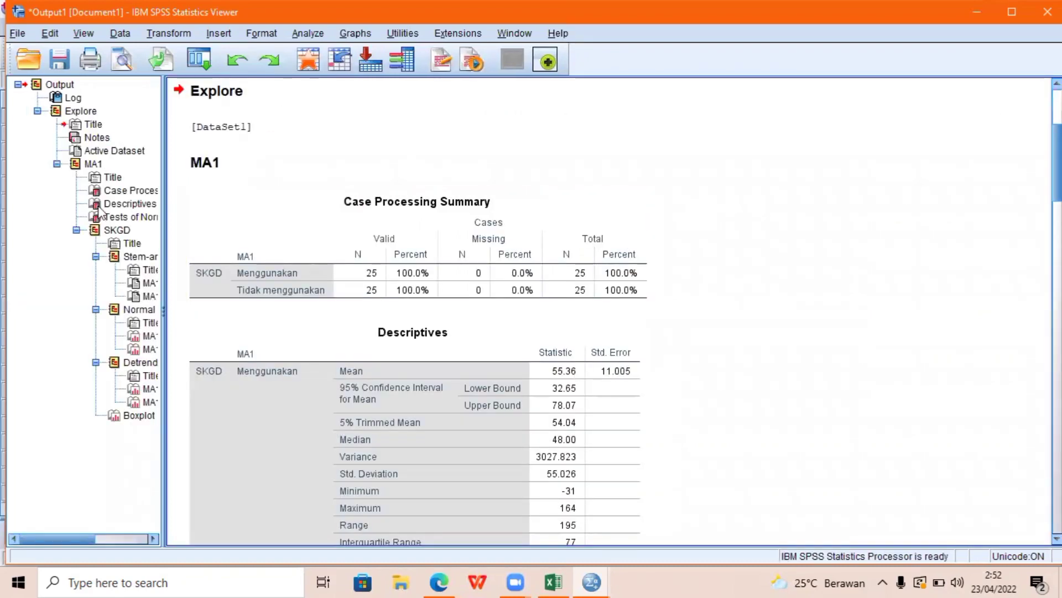
left_click(130, 217)
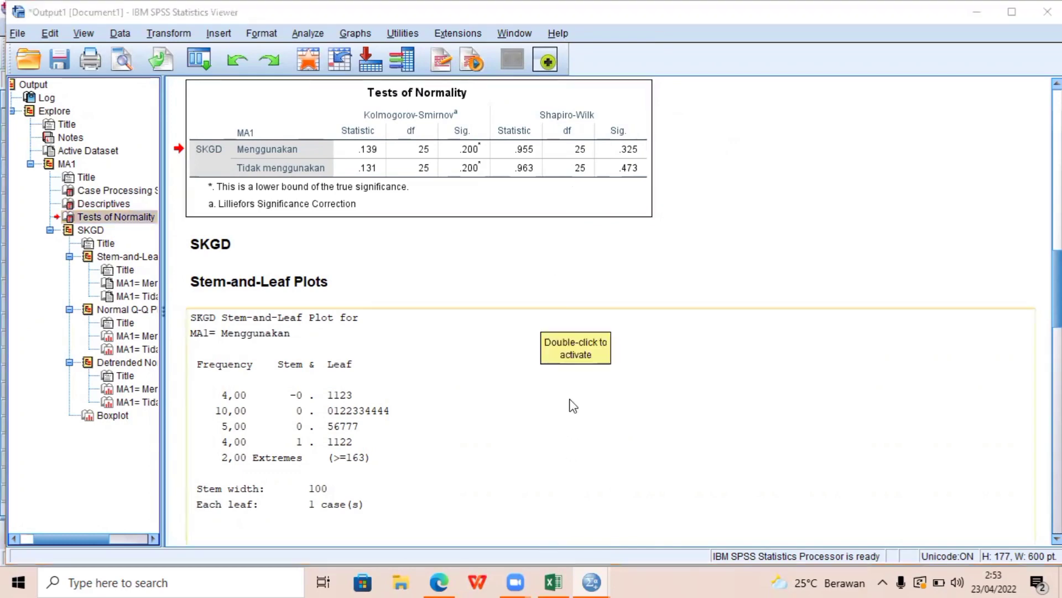
- Return to the Data Editor and set up an Independent-Samples T Test with SKGD as test variable and MA1 as grouping variable
key("alt+Tab")
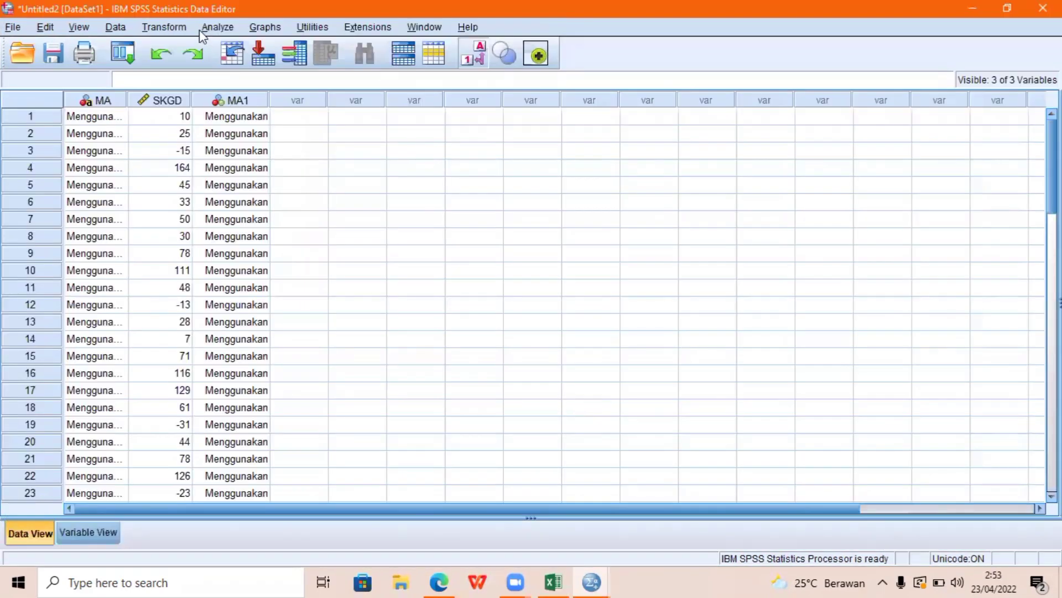
left_click(201, 30)
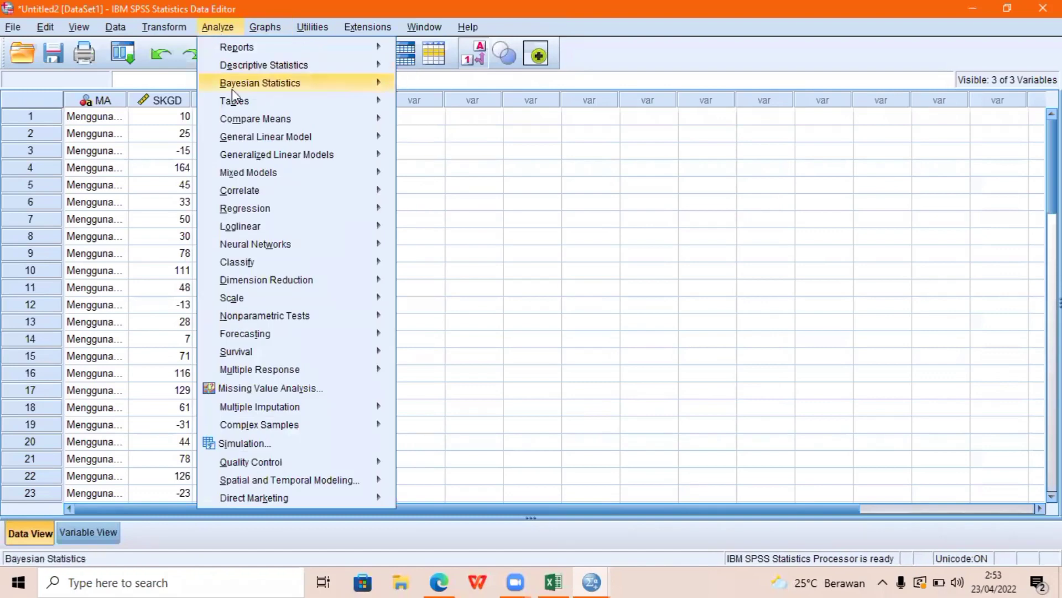
mouse_move(274, 121)
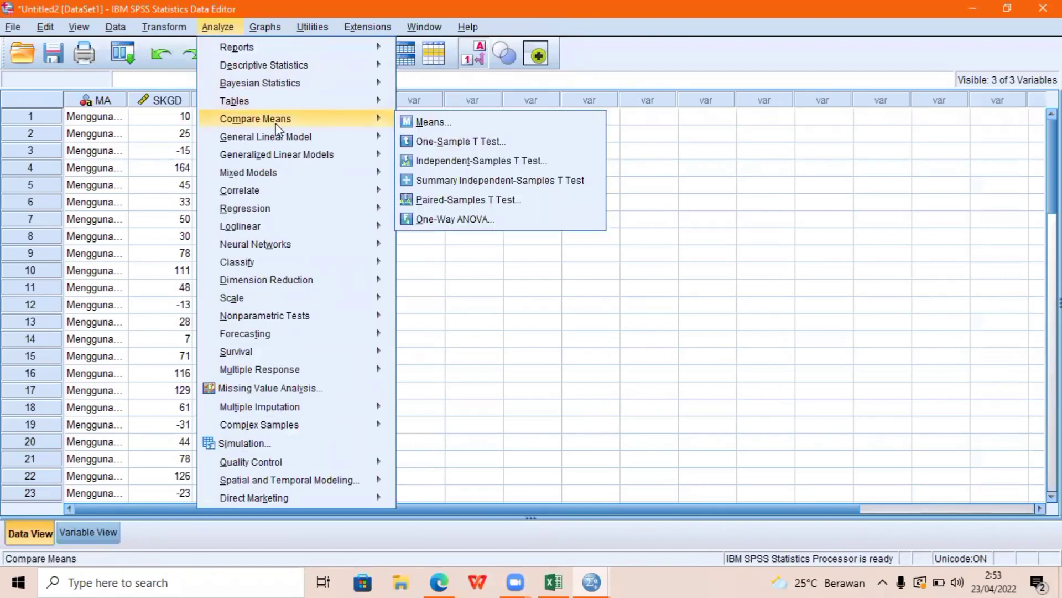
left_click(473, 163)
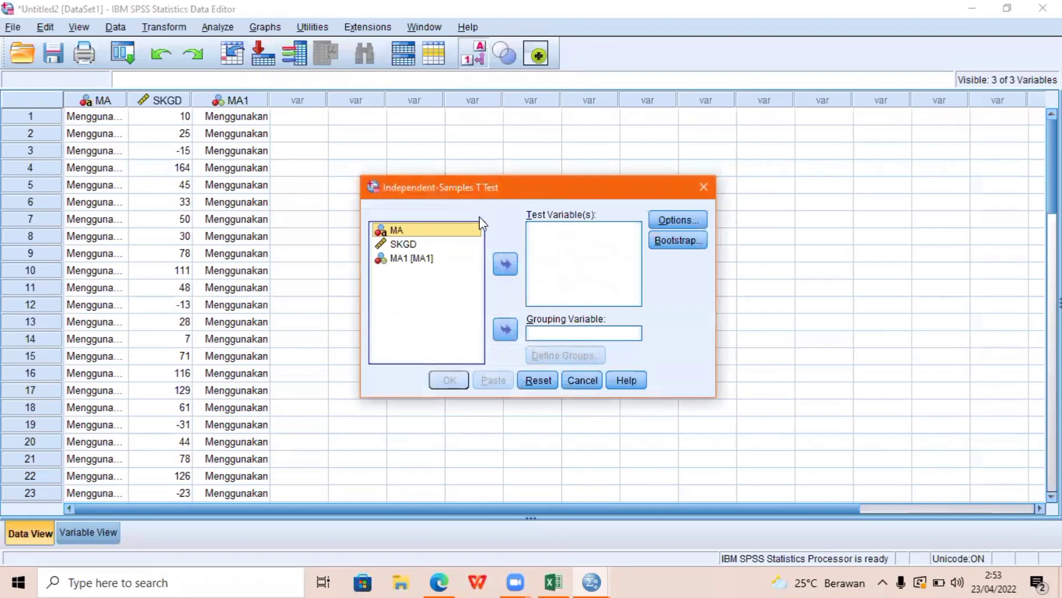
left_click(461, 244)
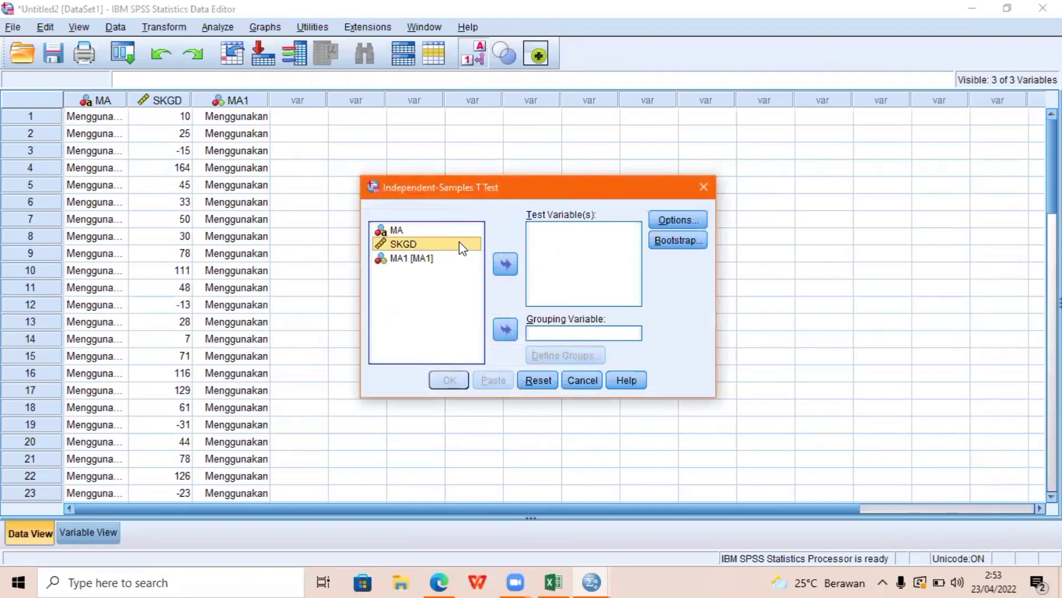
left_click(505, 265)
left_click(431, 244)
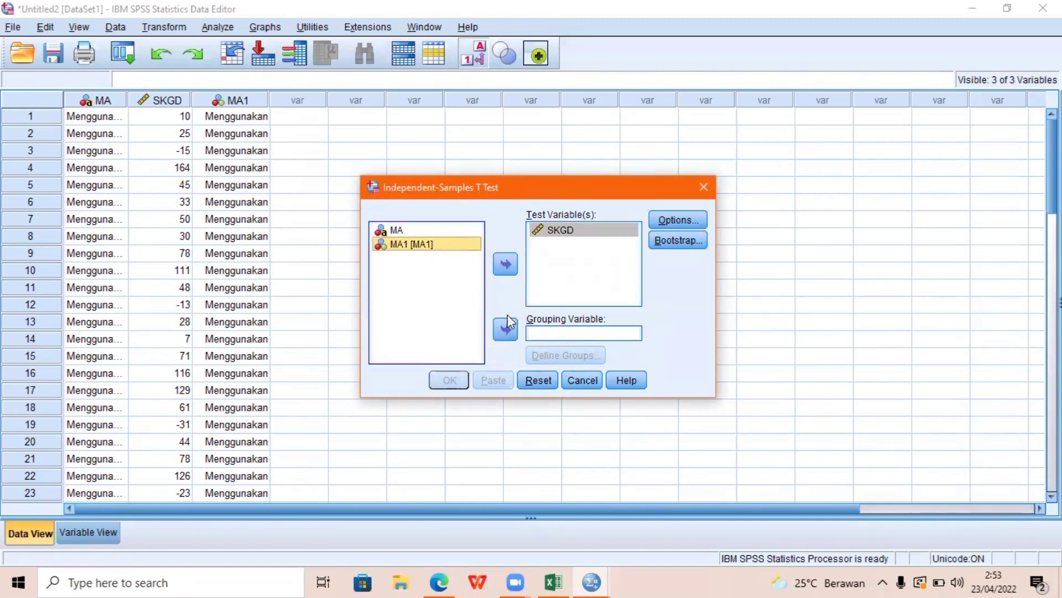
left_click(505, 326)
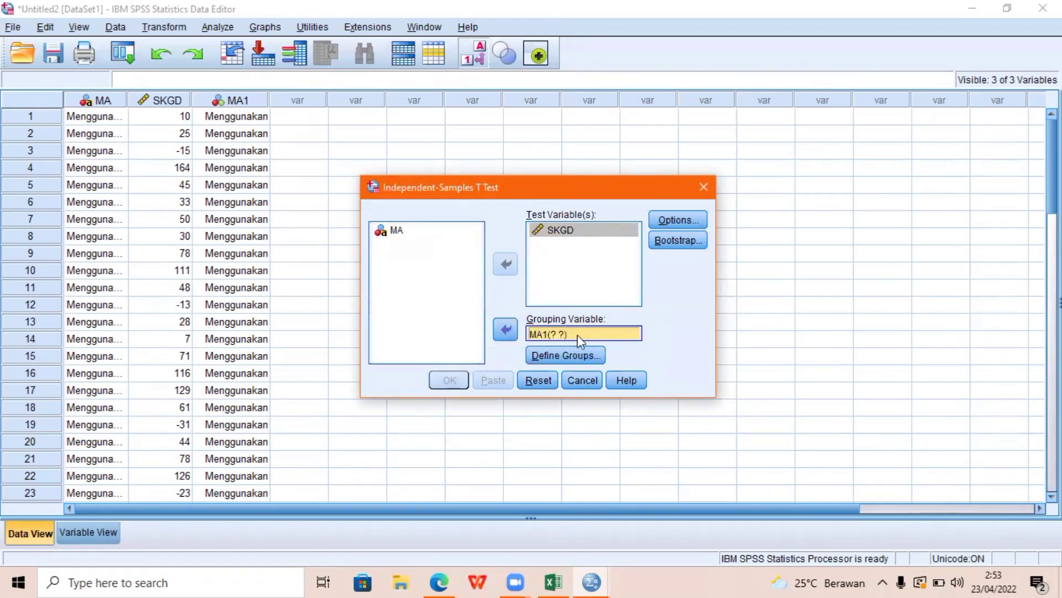
- Define the MA1 groups as 1 and 2, keep the 95% confidence interval, and run the t-test
left_click(579, 352)
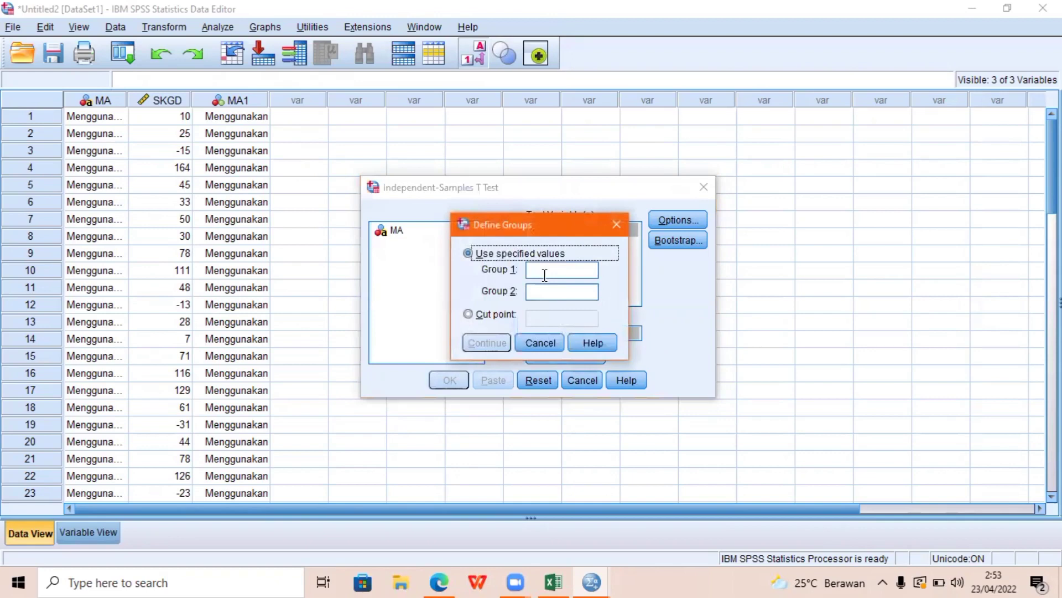
left_click(545, 271)
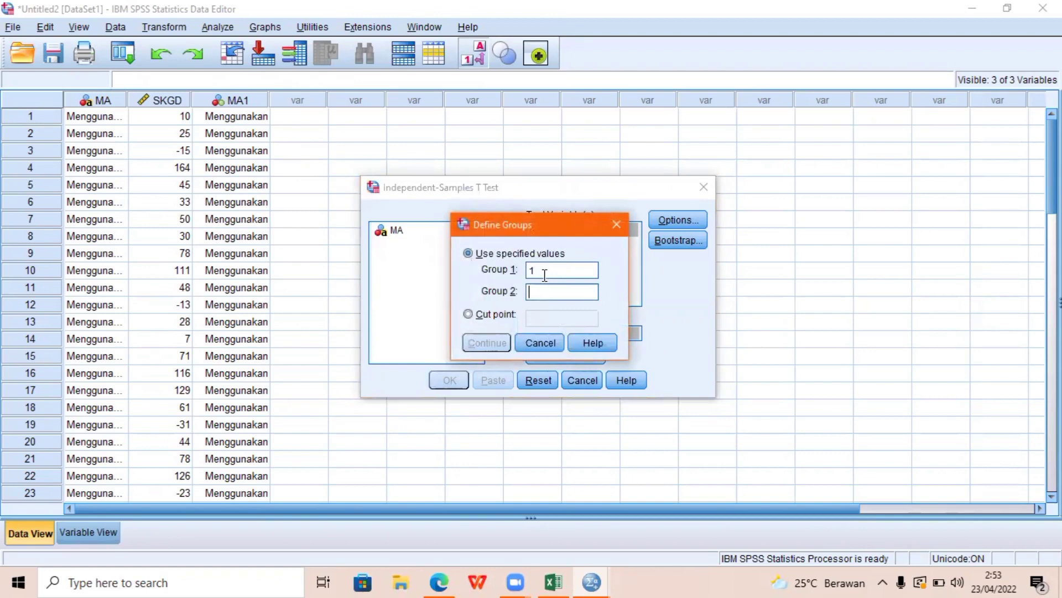
type("2")
left_click(480, 343)
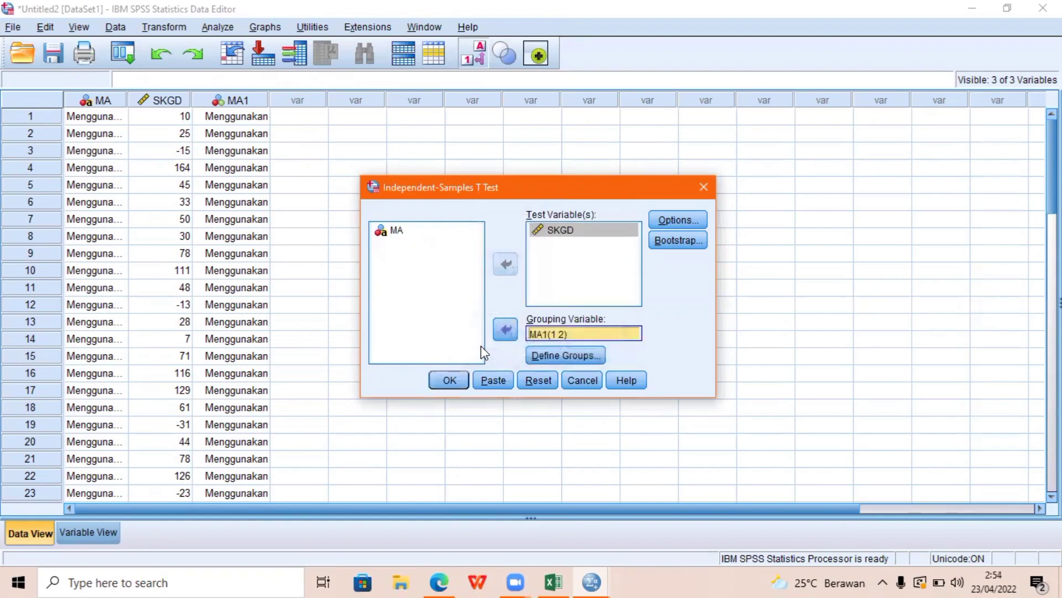
left_click(664, 219)
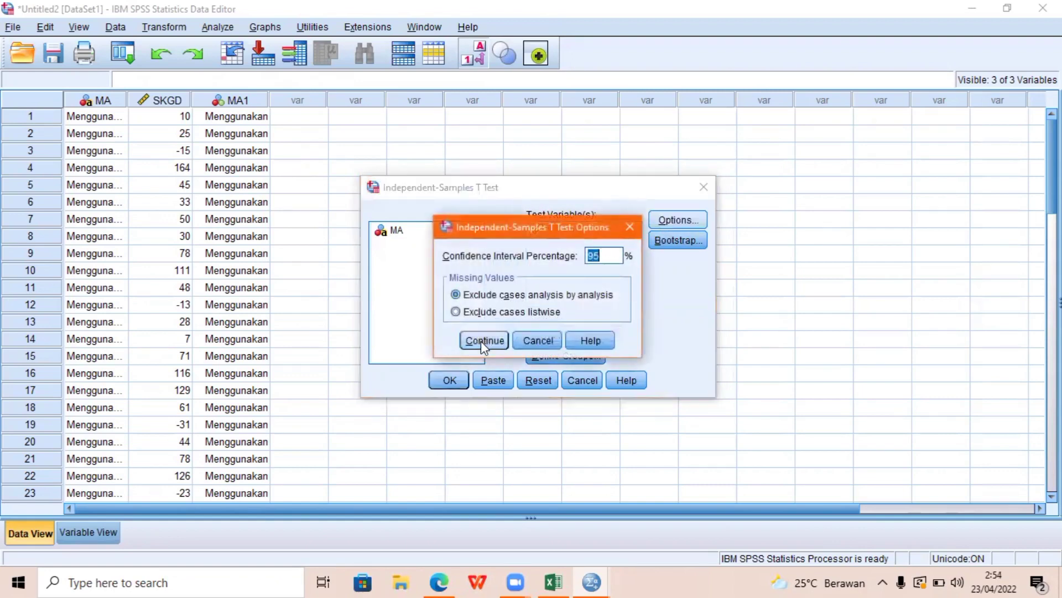
left_click(481, 341)
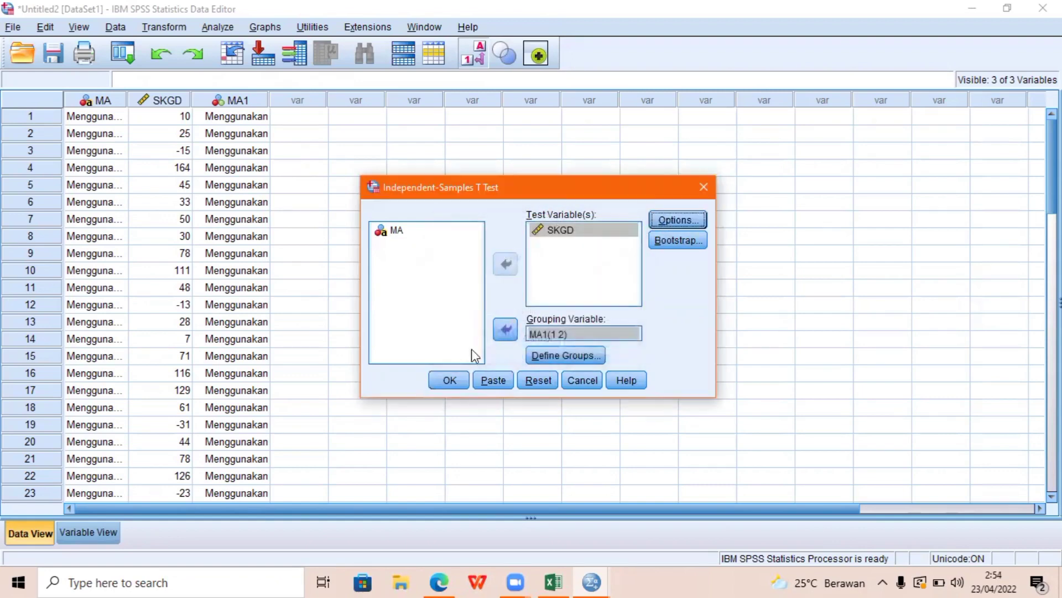
left_click(451, 379)
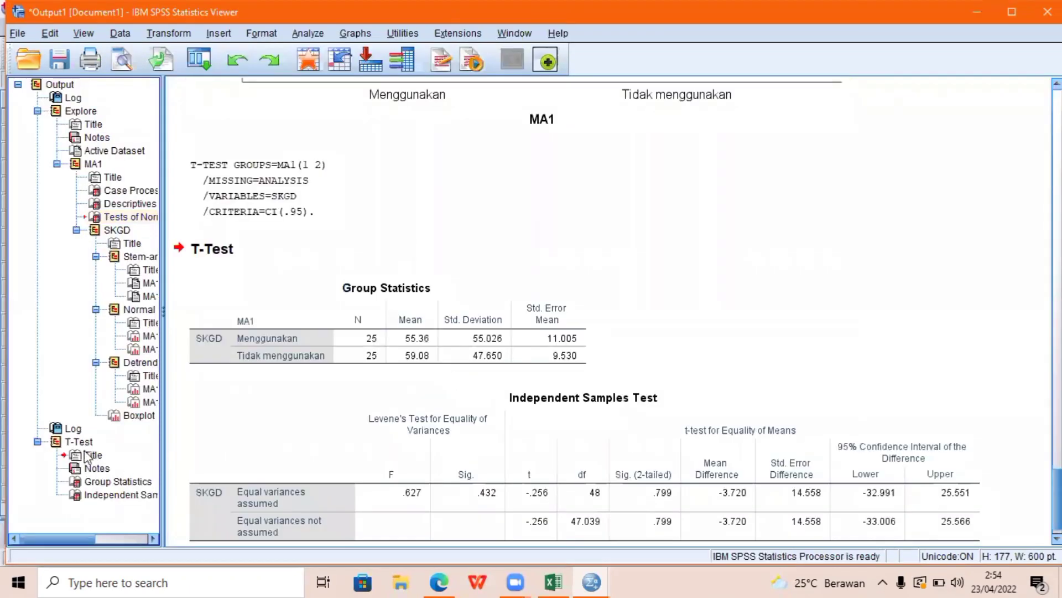
- Examine the T-Test output, especially Levene's test and the two-tailed significance in the Independent Samples Test table
left_click(77, 441)
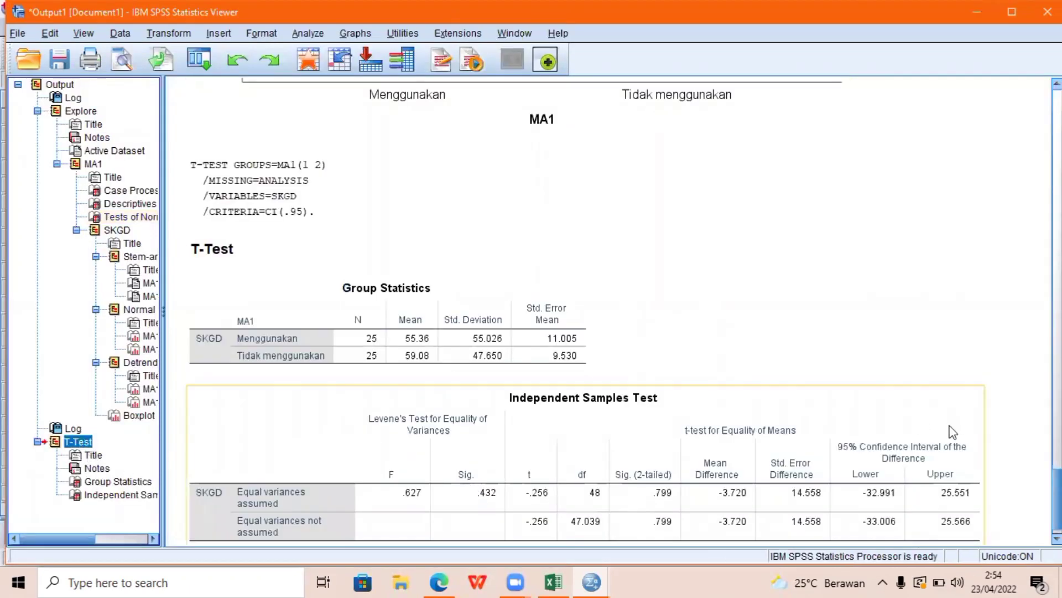
left_click(745, 498)
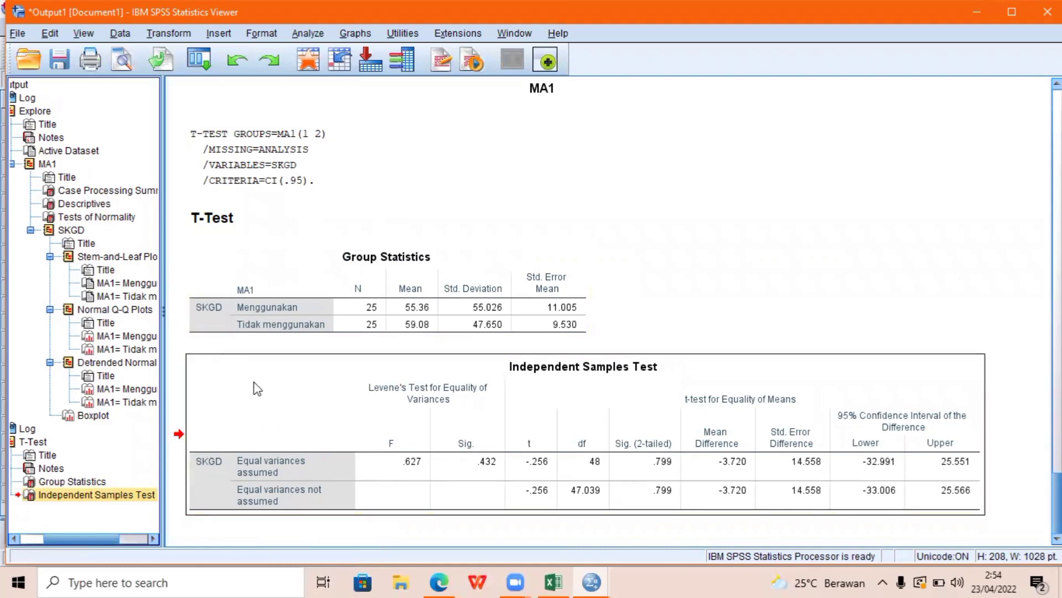
left_click(299, 432)
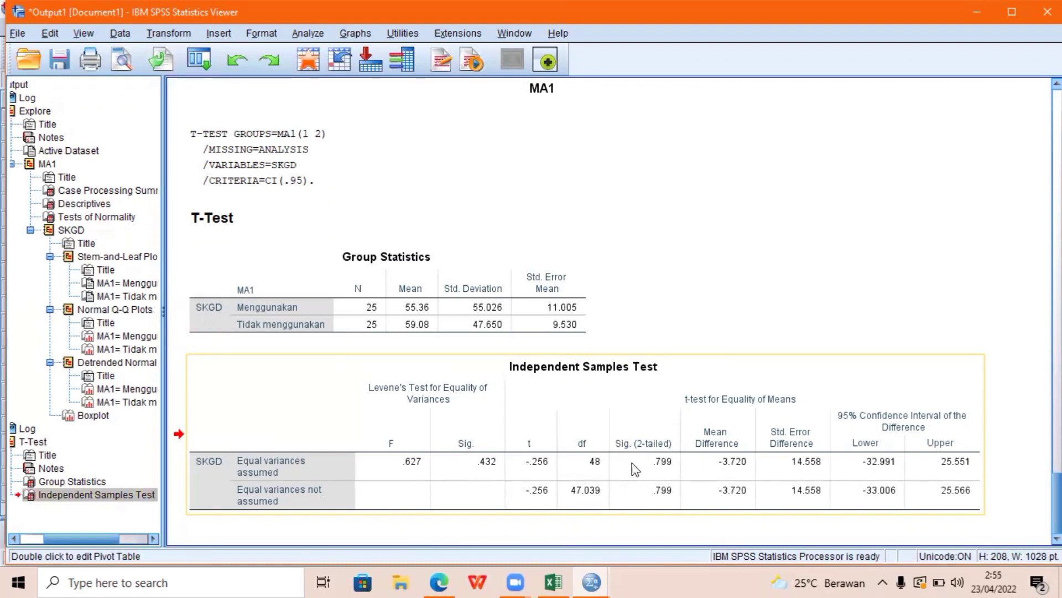
left_click(491, 293)
left_click(504, 370)
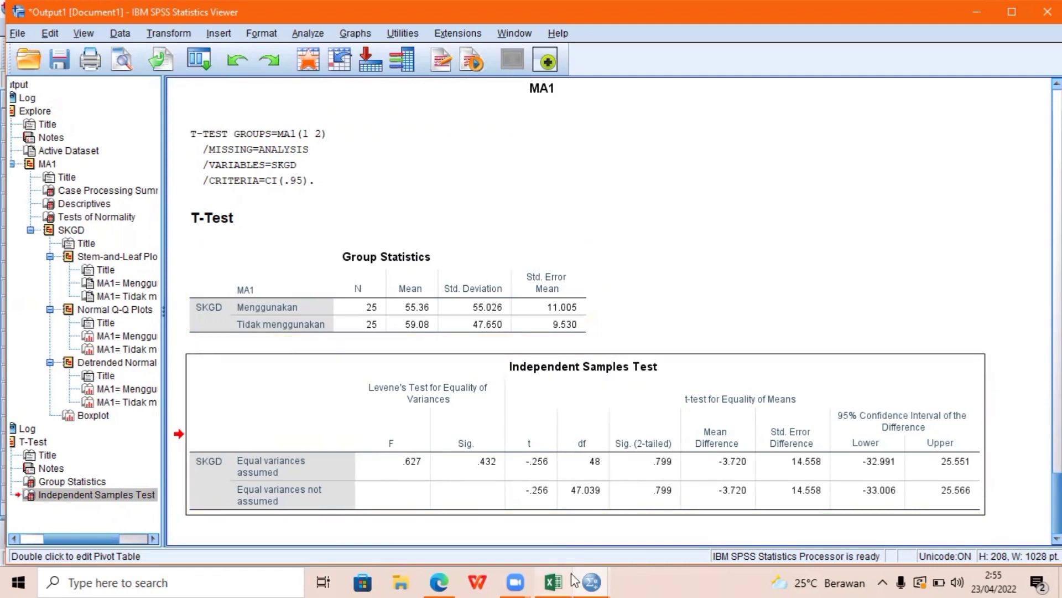
- Switch to the Excel workbook and begin the conclusion in cell O5, beside the research question, with "= tidak, karna p value > 0,05"
mouse_move(574, 580)
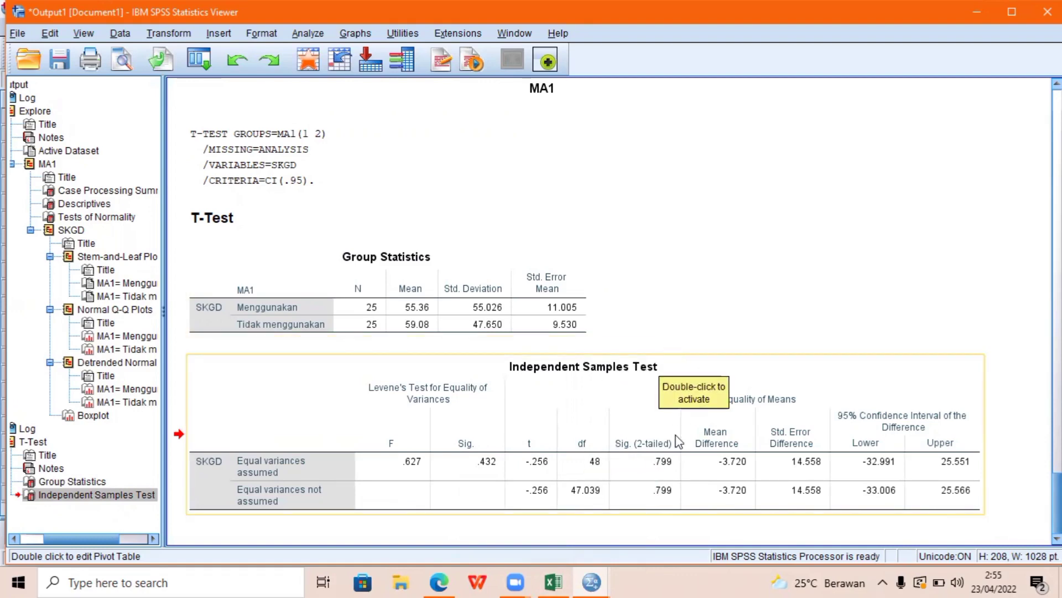
left_click(565, 578)
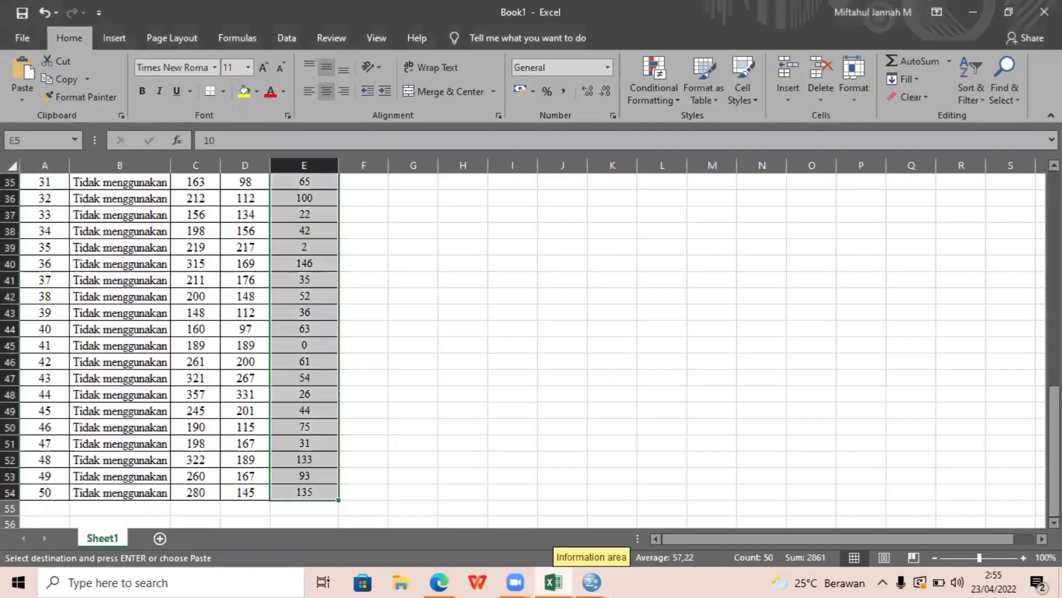
scroll(609, 332, "up", 11)
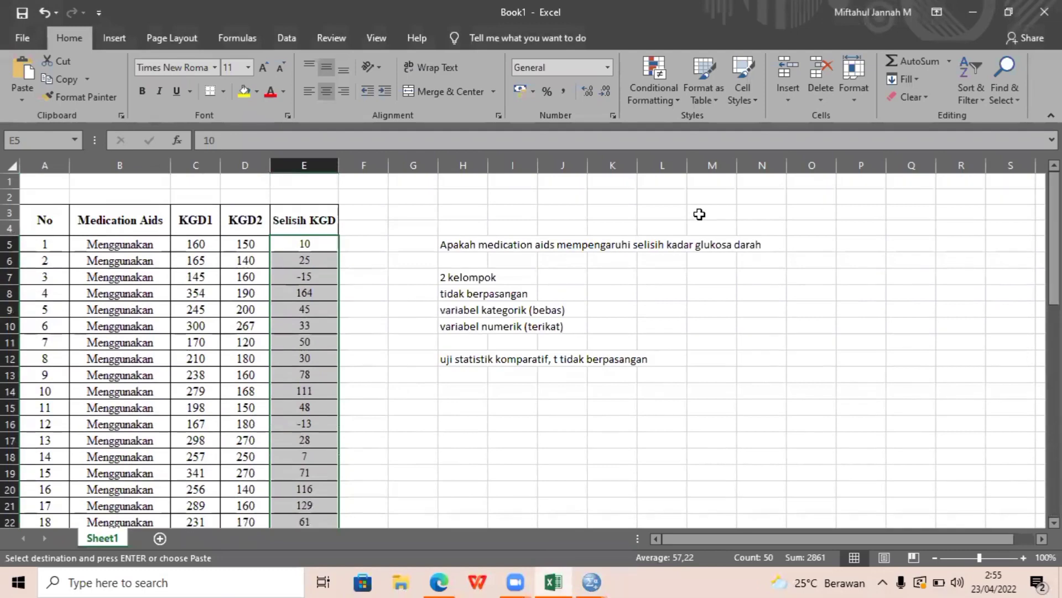
left_click(580, 249)
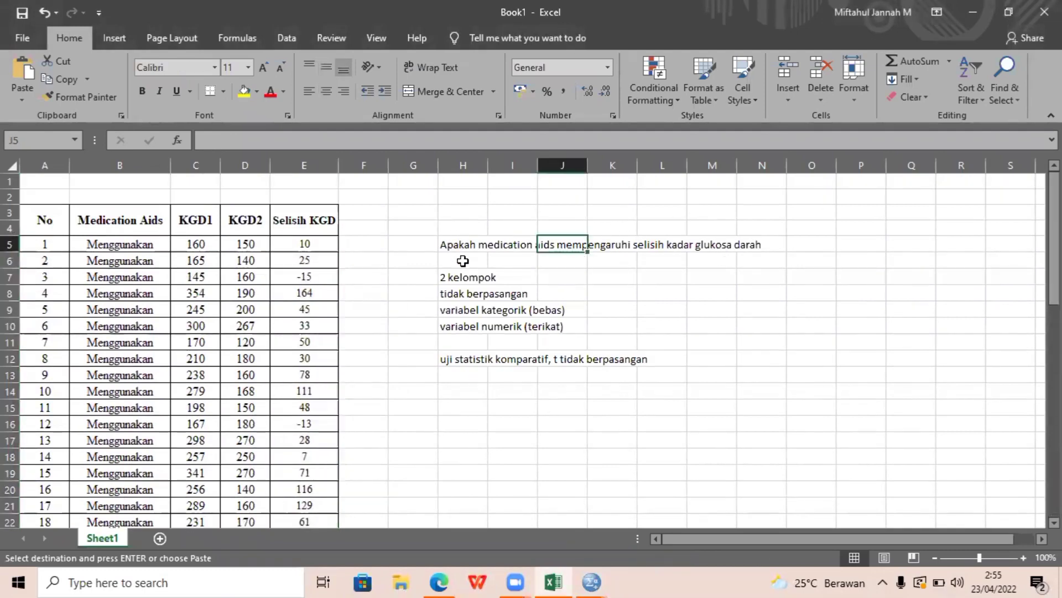
left_click(820, 253)
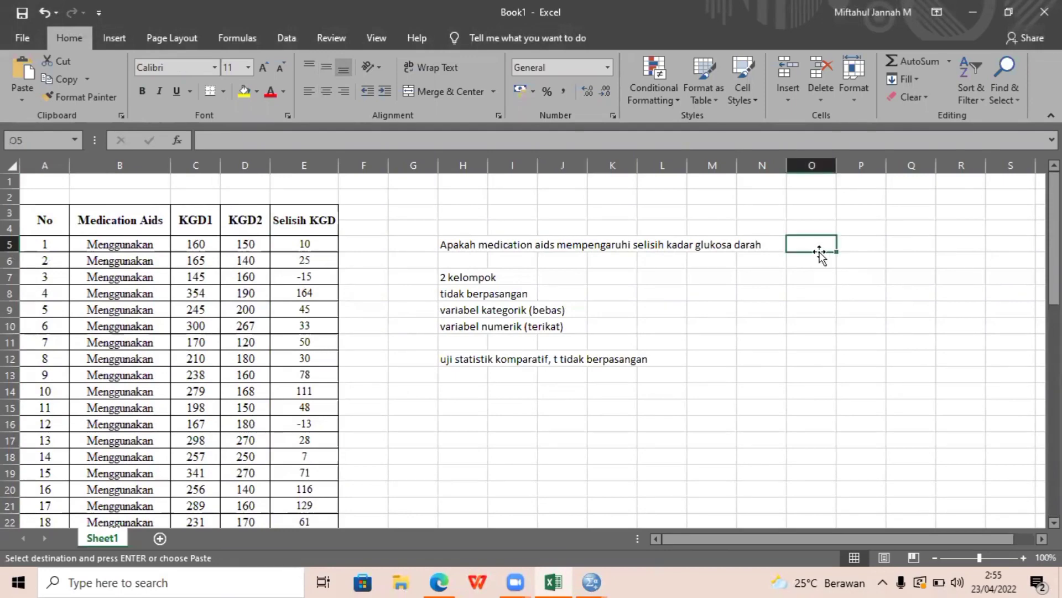
type("=ti")
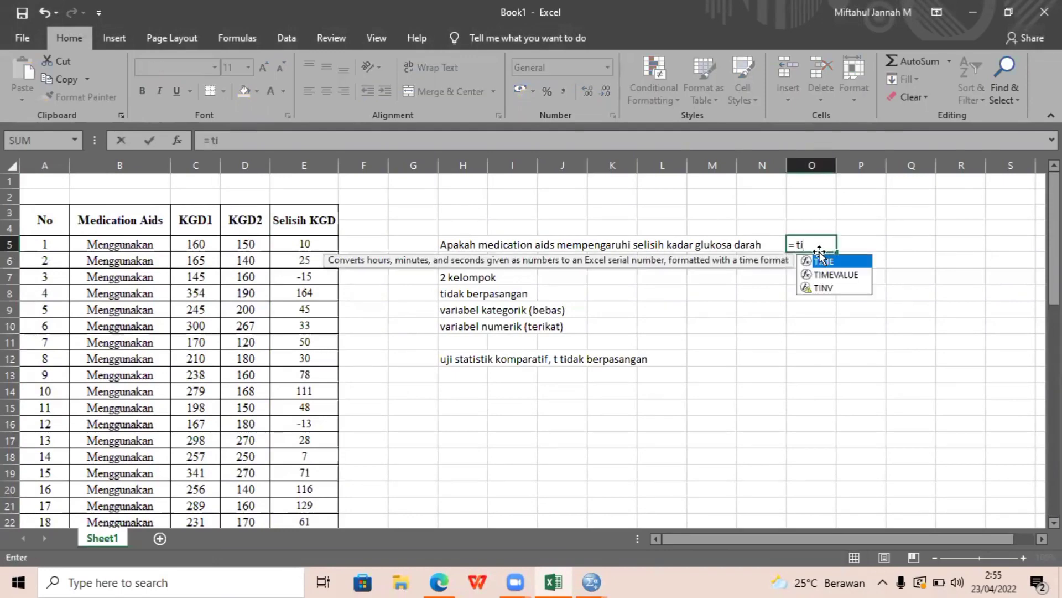
type("dak, karna")
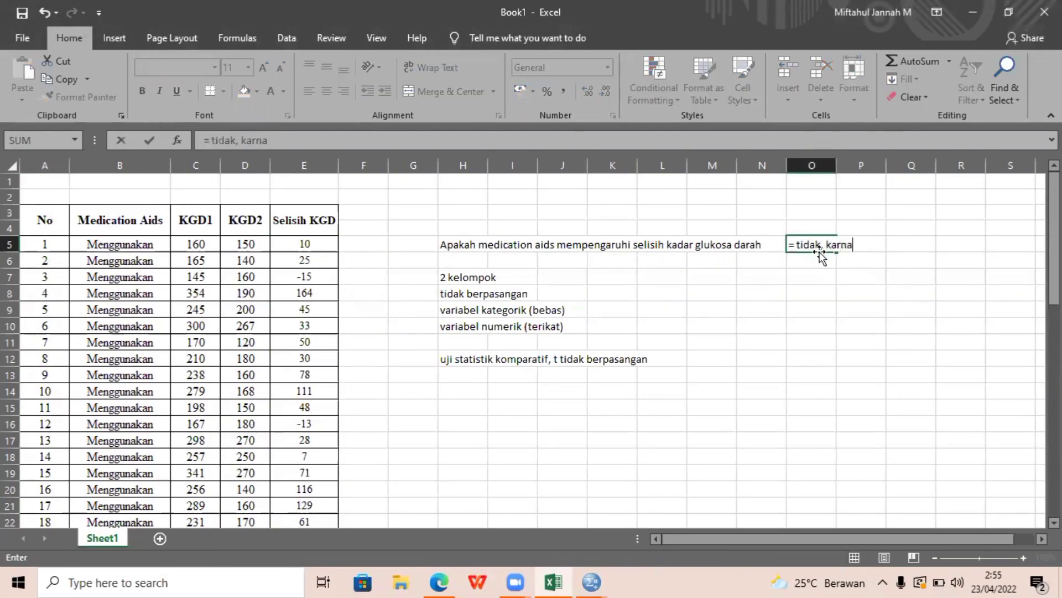
type(" p value ")
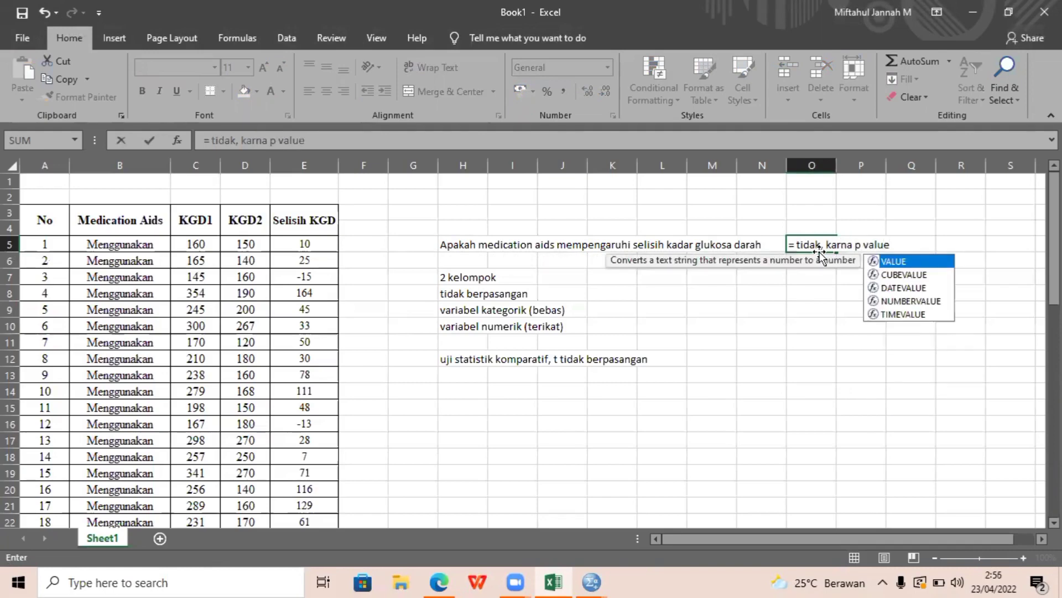
type("> 0,05 ")
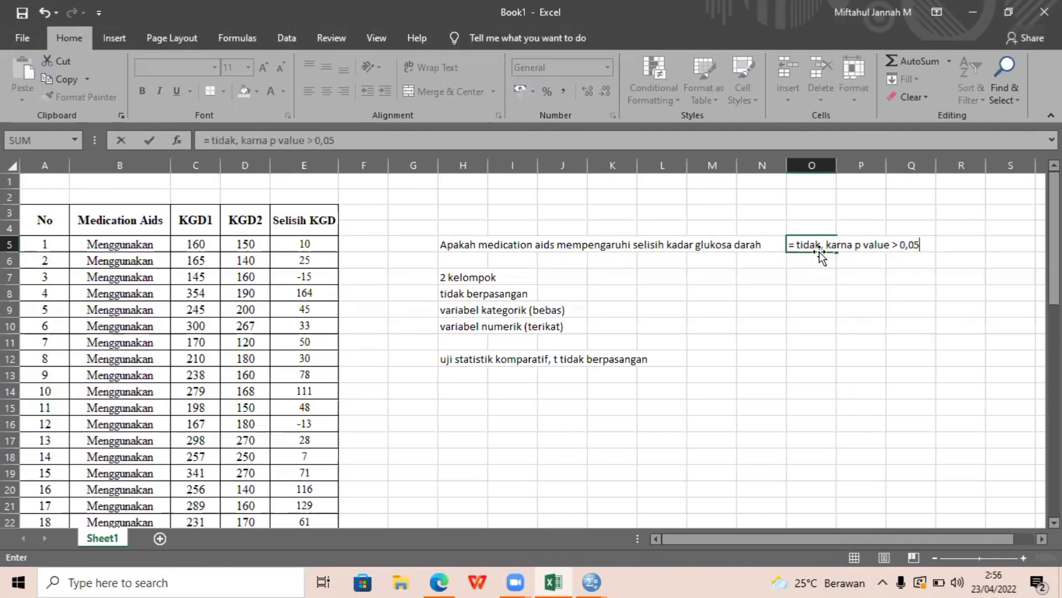
- Complete the conclusion in O5 with "yang artinya tidak terdapat pengaruh yang bermakna."
type("yang artin")
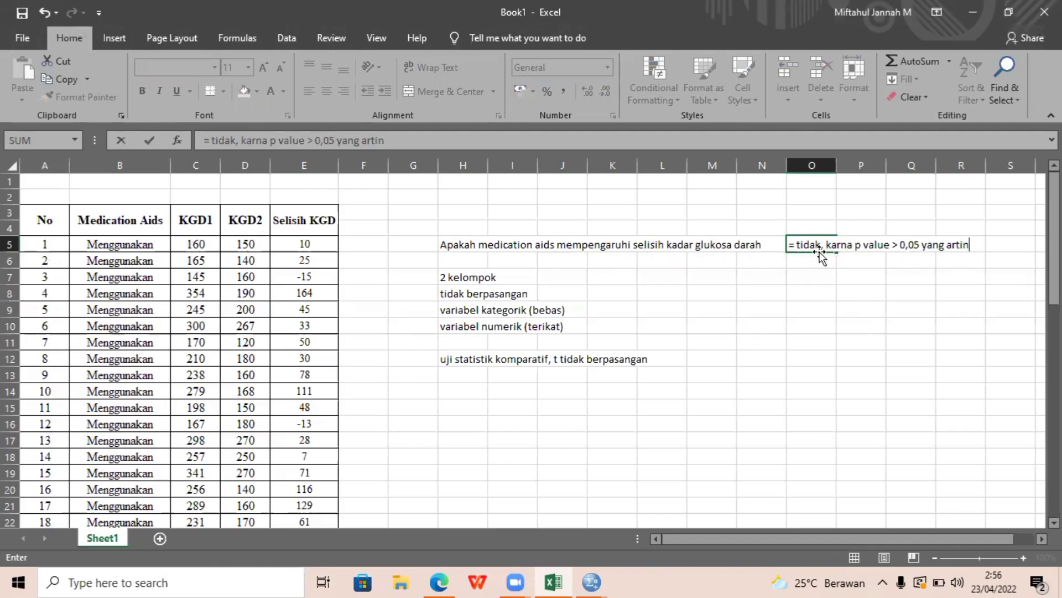
type("ya tidak terda")
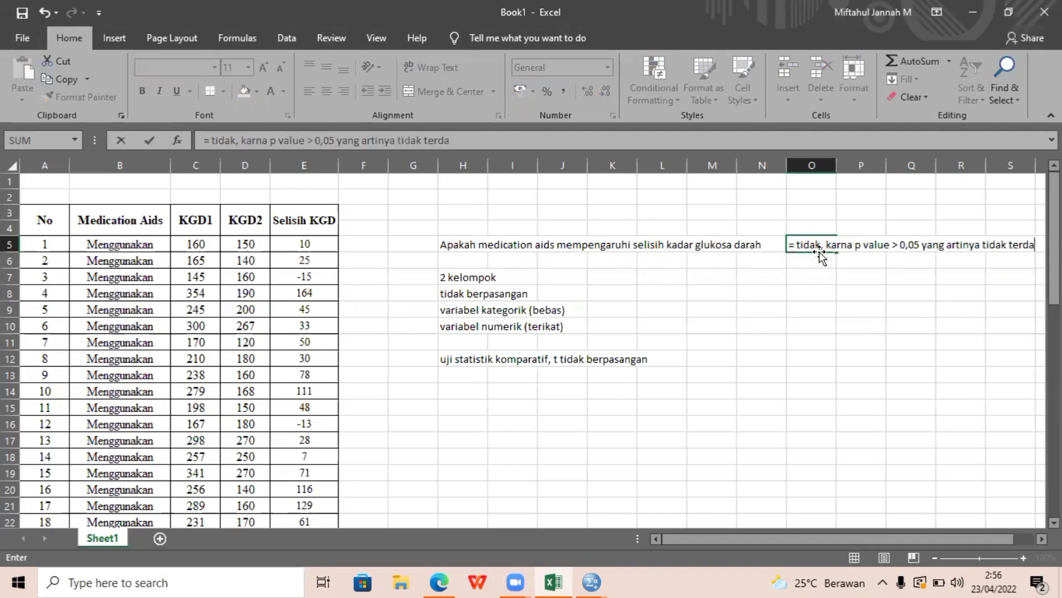
type("pat perbe")
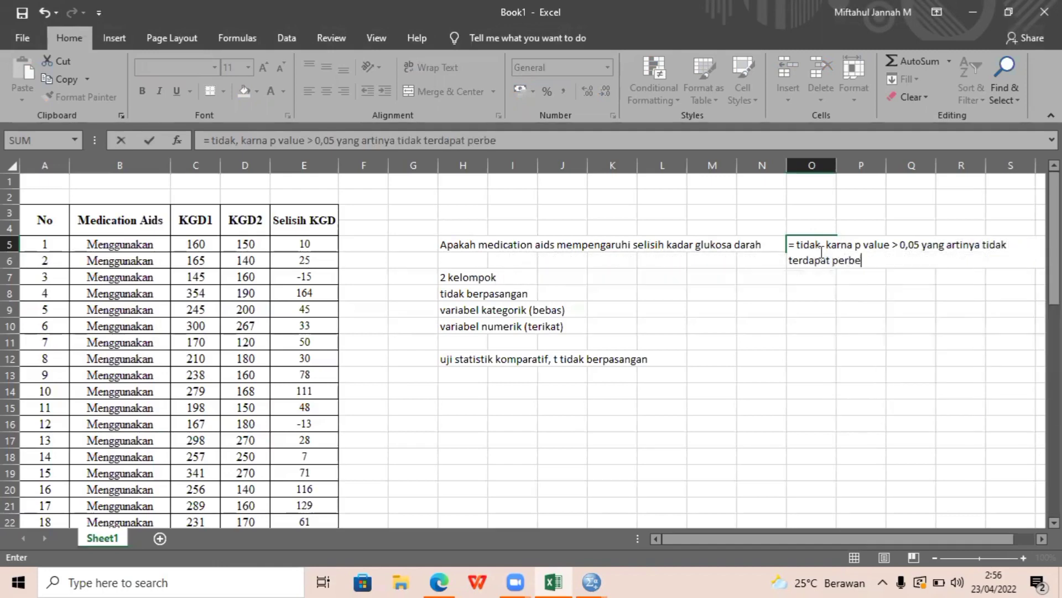
type("d")
key("BackSpace")
key("BackSpace")
key("BackSpace")
key("BackSpace")
type("ngaruh yang ber")
type("makna")
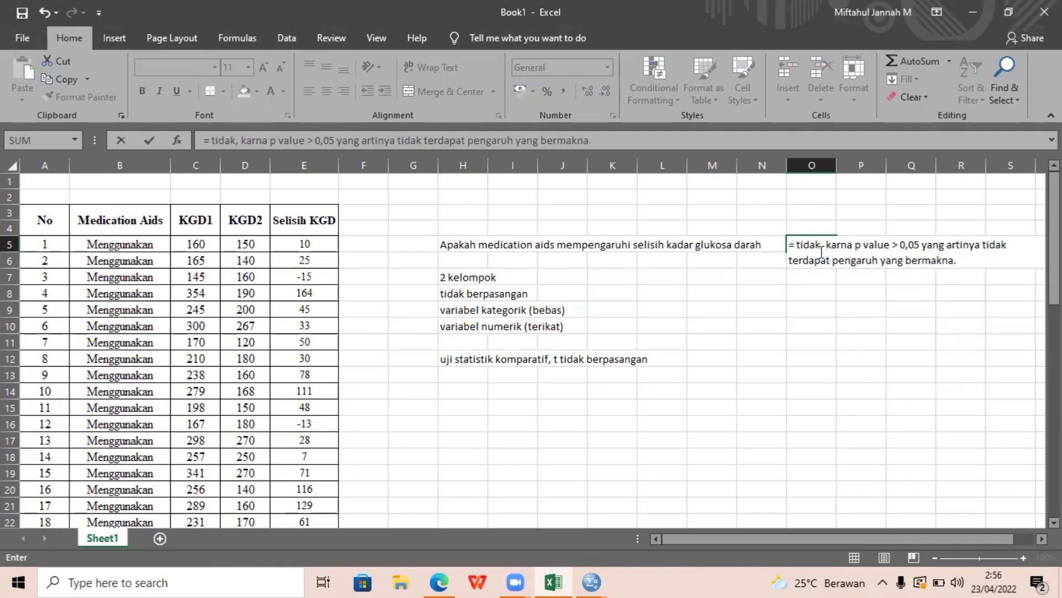
type(".")
- Remove the stray N16 reference and the leading equals sign so the conclusion in O5 is entered as plain text
left_click(762, 423)
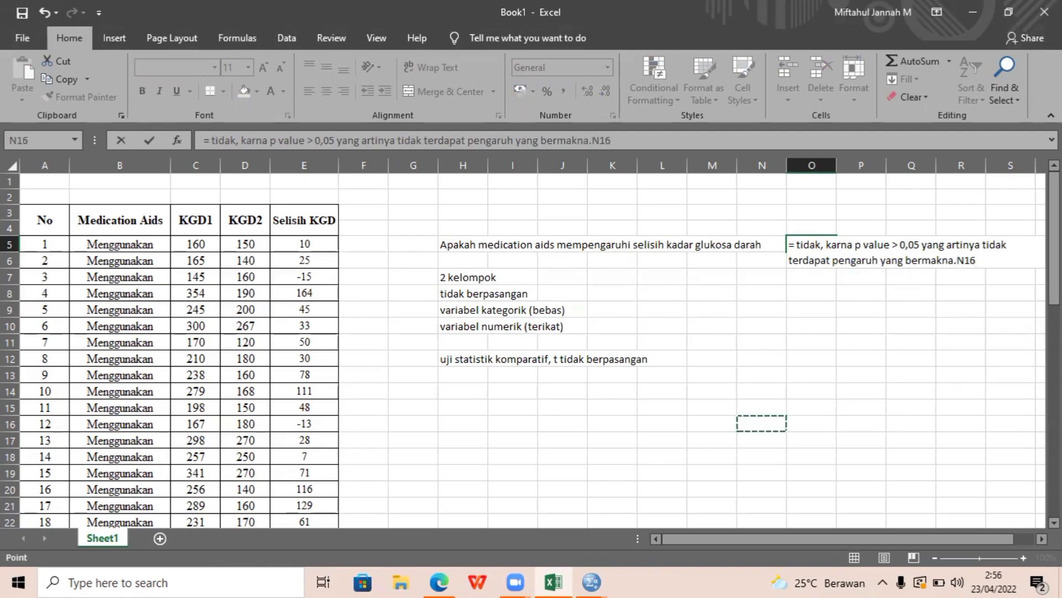
key("BackSpace")
key("BackSpace")
key("BackSpace")
key("Return")
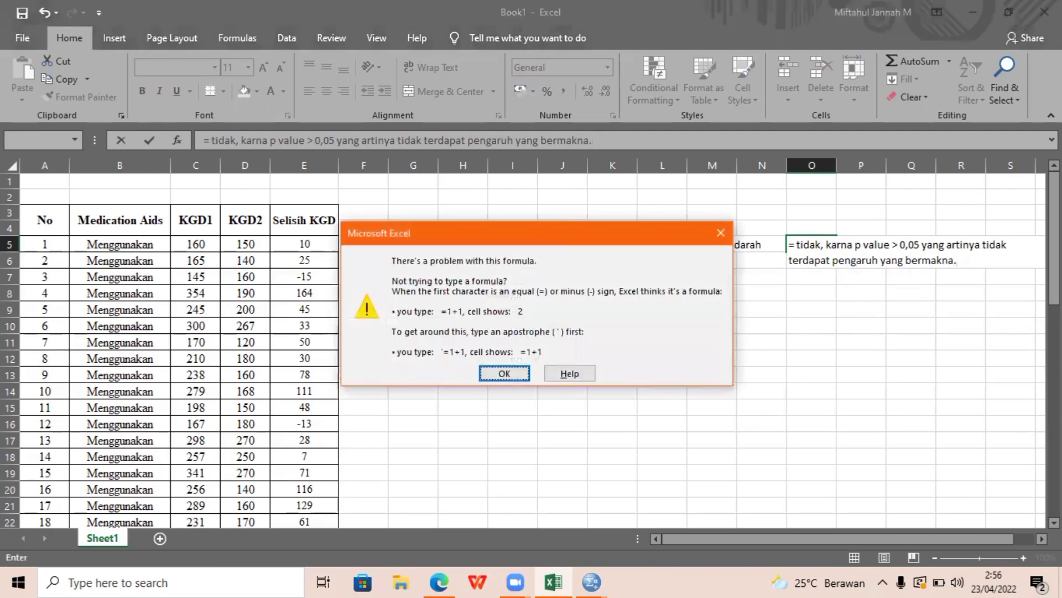
left_click(721, 234)
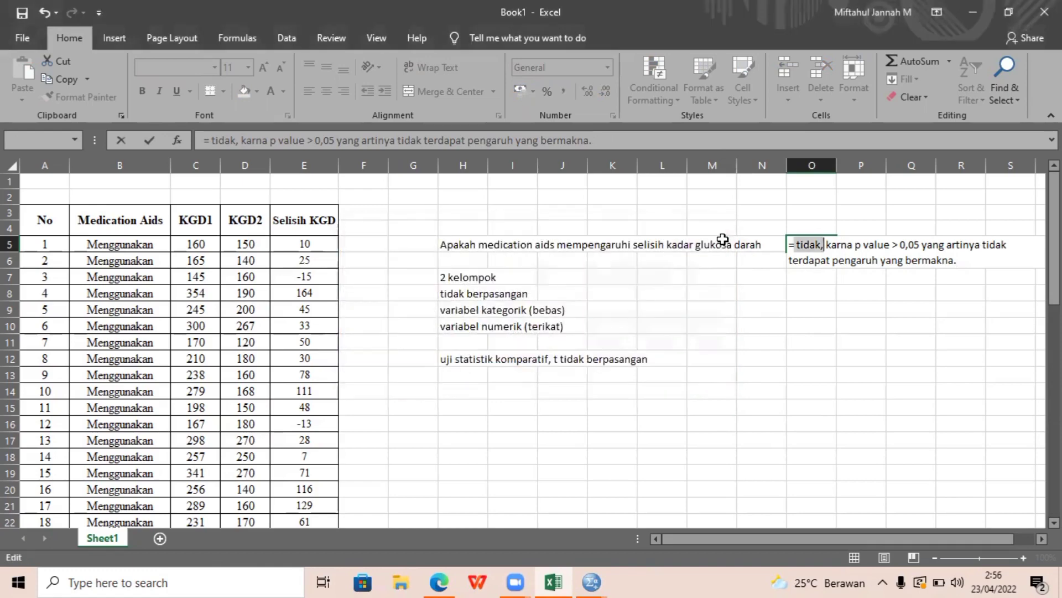
left_click(796, 246)
key("BackSpace")
left_click(812, 293)
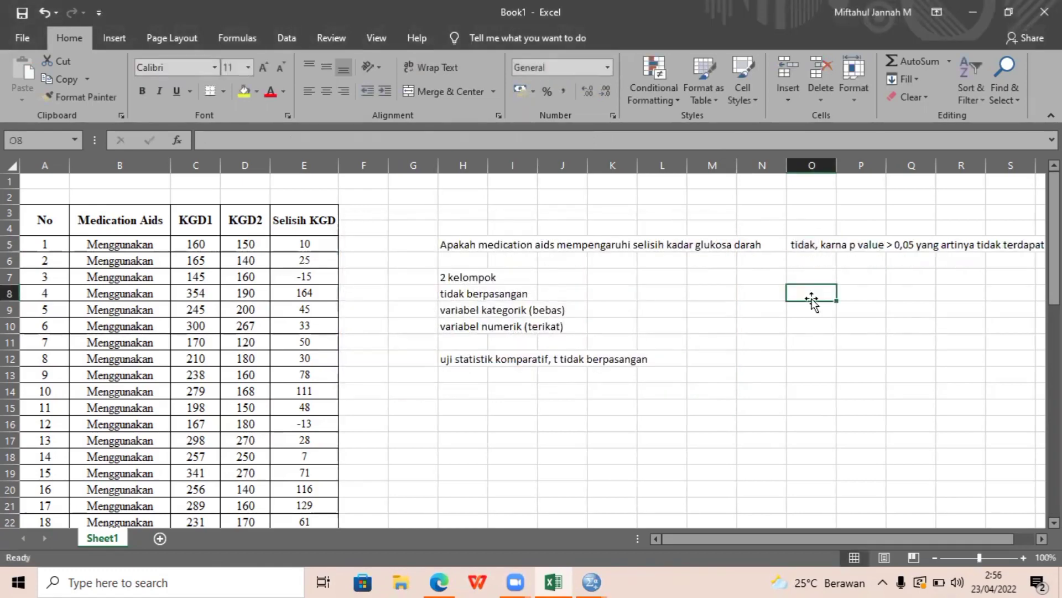
- Widen column O to roughly five times its width and wrap the conclusion text in O5
left_click(822, 244)
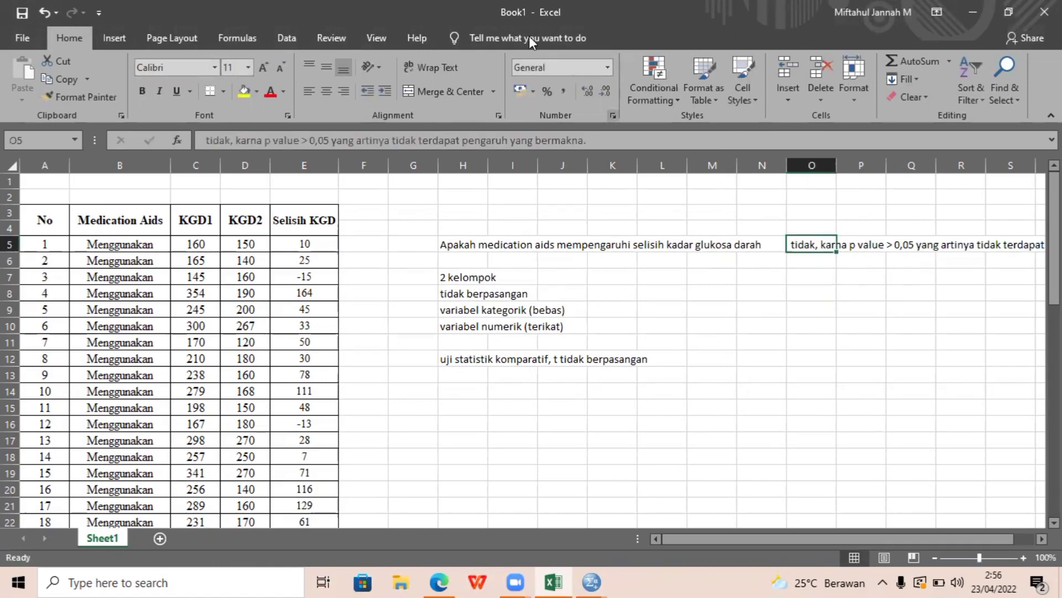
left_click(427, 68)
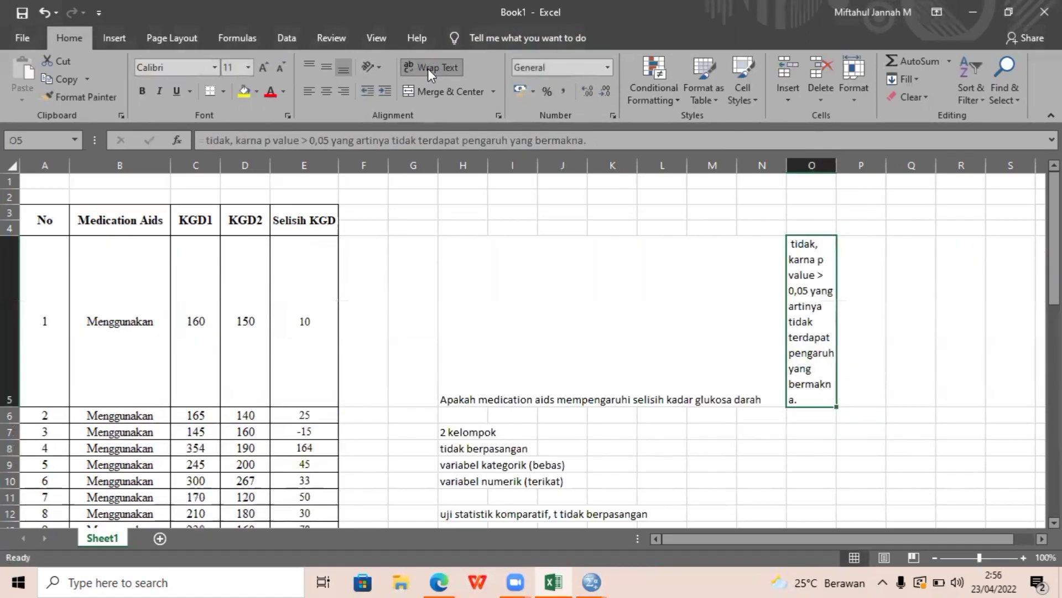
left_click(427, 69)
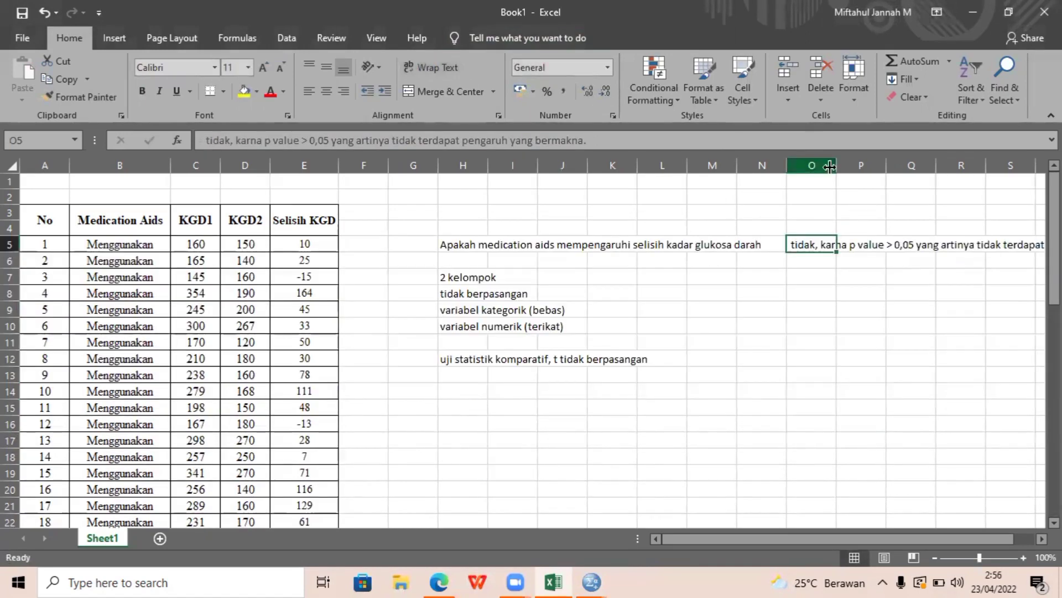
left_click_drag(830, 166, 1038, 169)
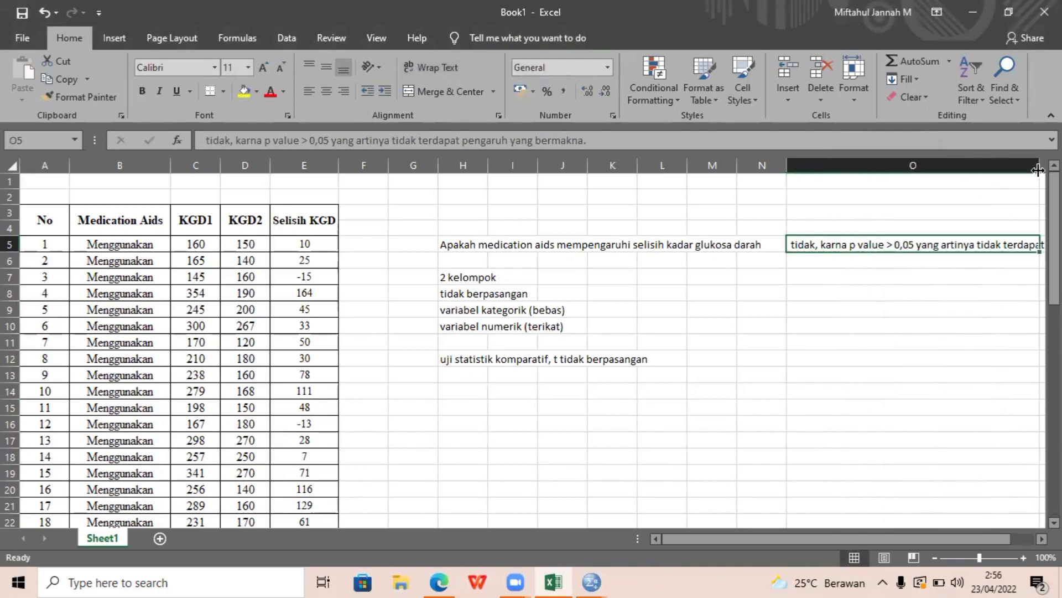
left_click(453, 76)
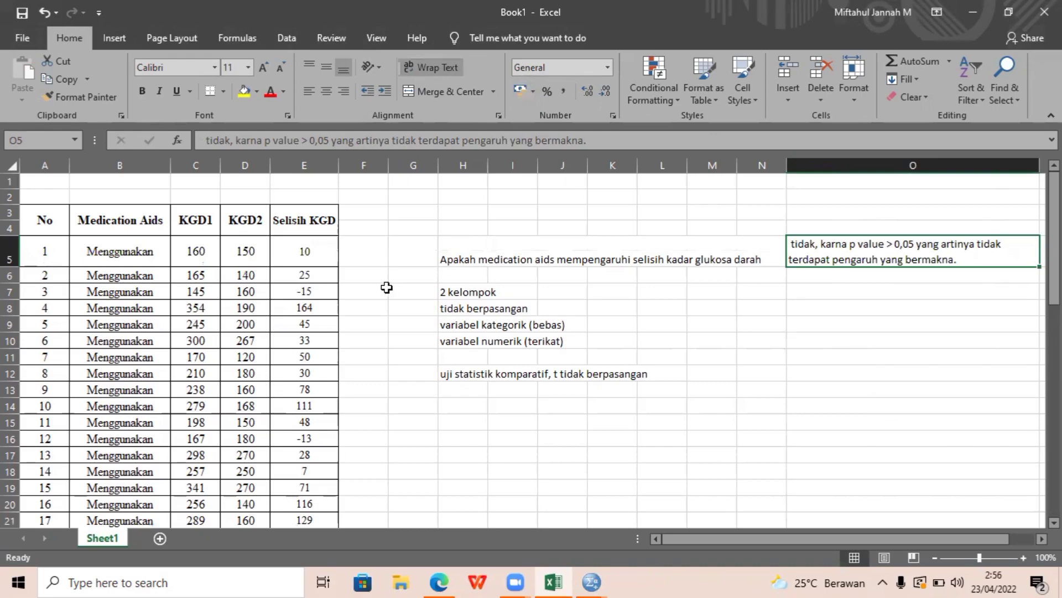
- Review the Medication Aids and Selisih KGD columns for both the Menggunakan and Tidak menggunakan groups
left_click(127, 229)
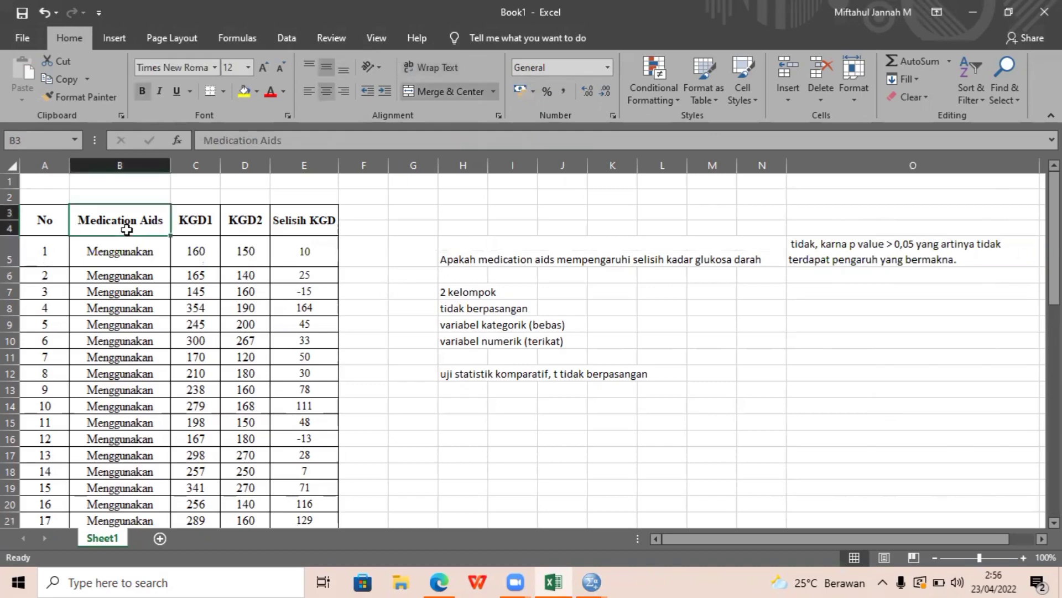
left_click(132, 162)
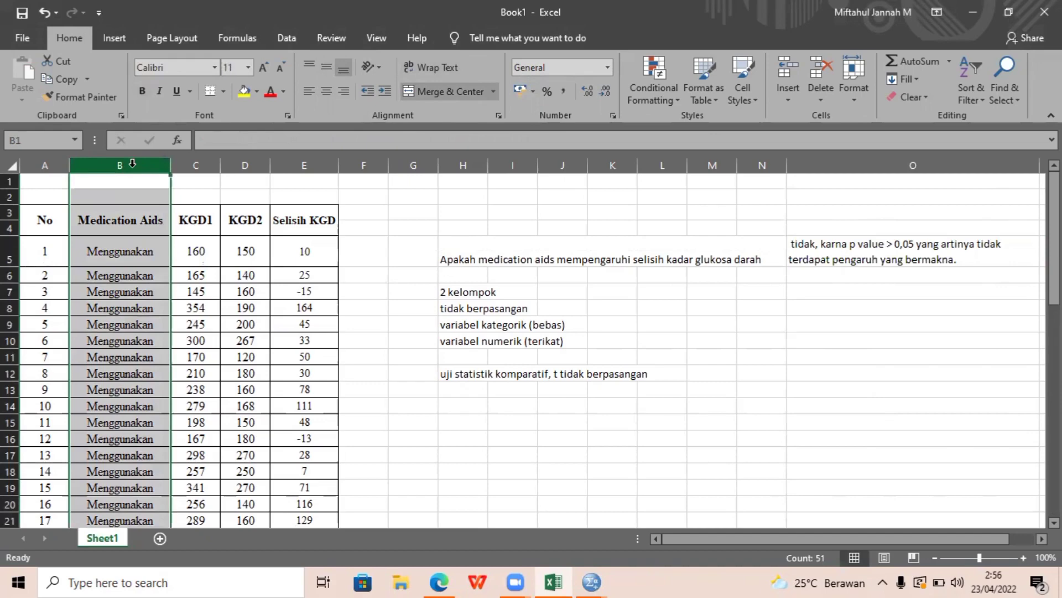
left_click(304, 166)
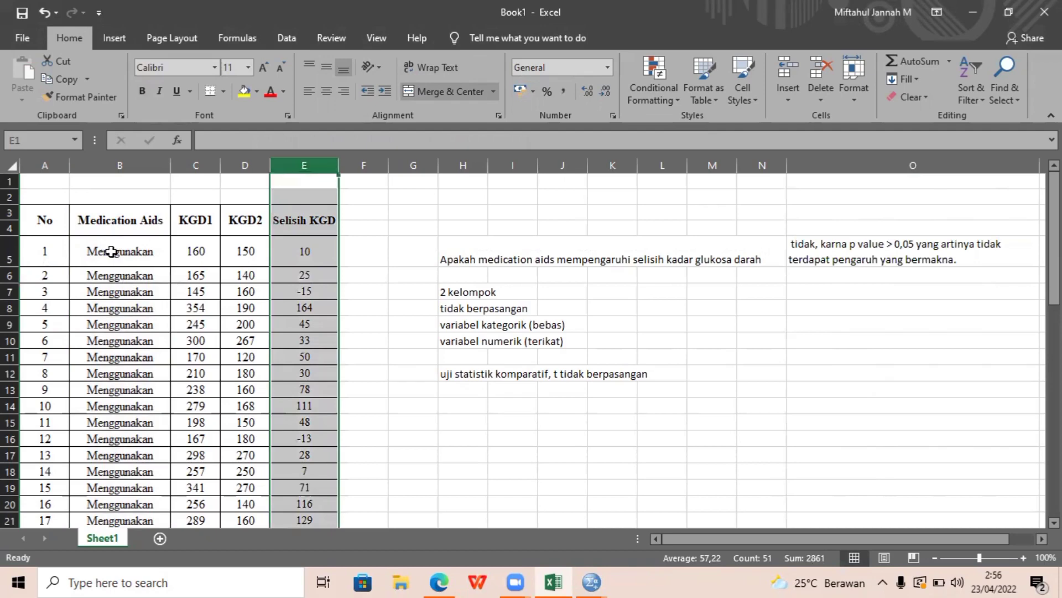
left_click(141, 254)
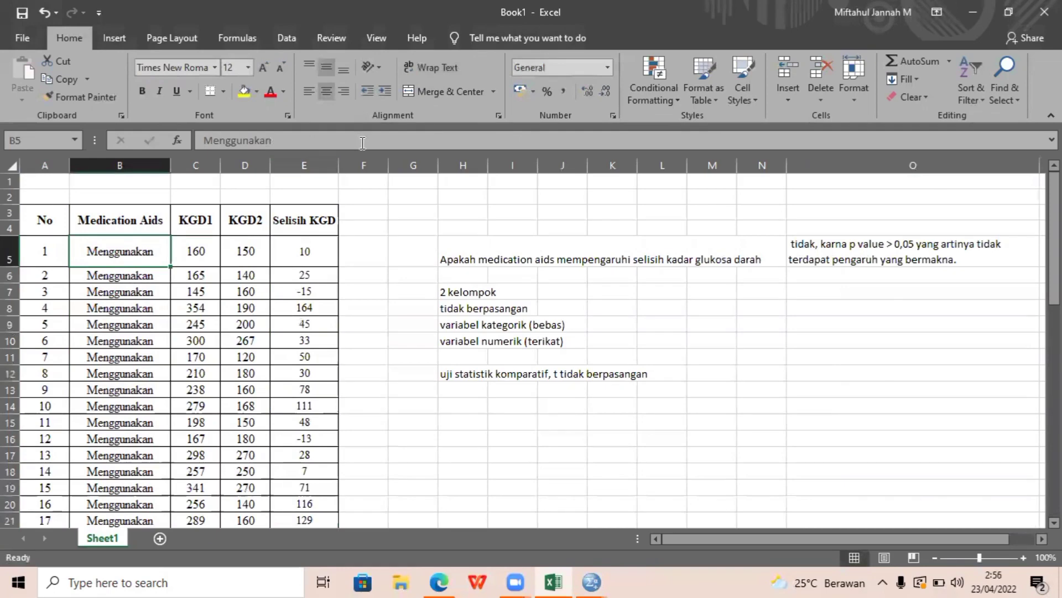
left_click(311, 244)
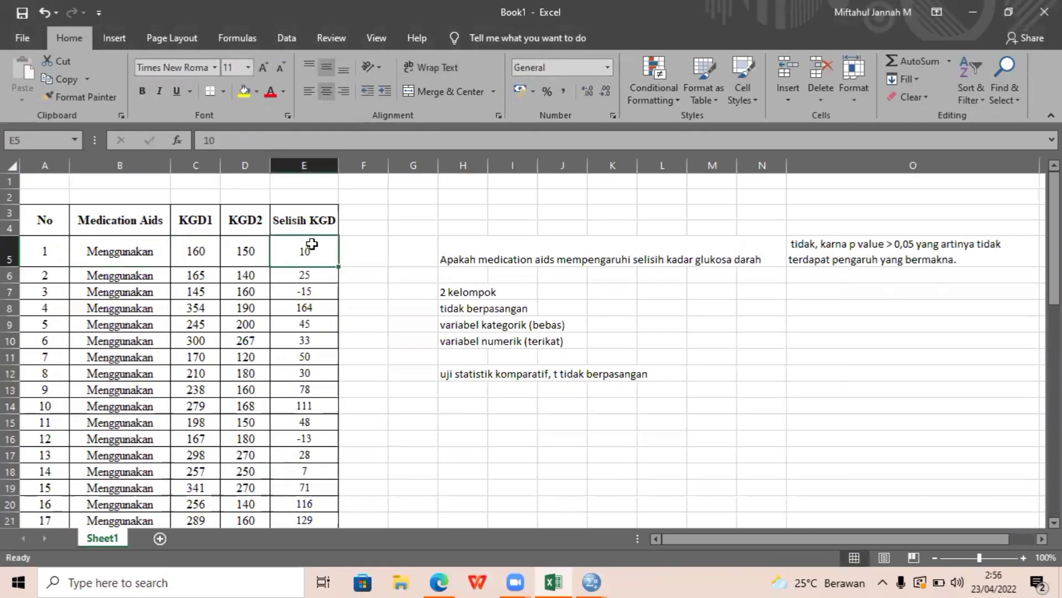
left_click(321, 323)
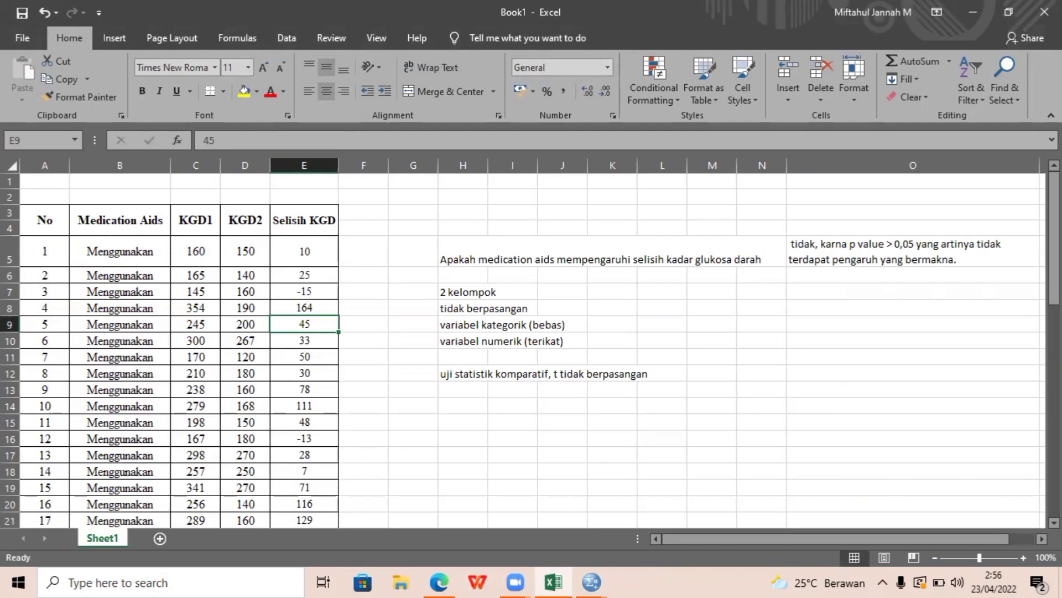
left_click_drag(1054, 236, 1054, 238)
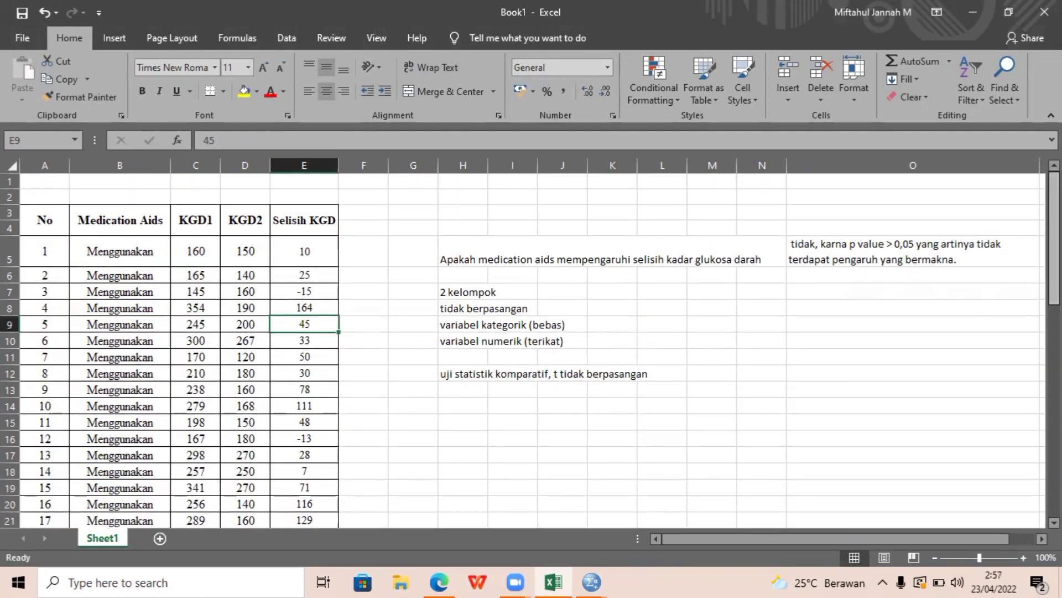
scroll(539, 361, "down", 7)
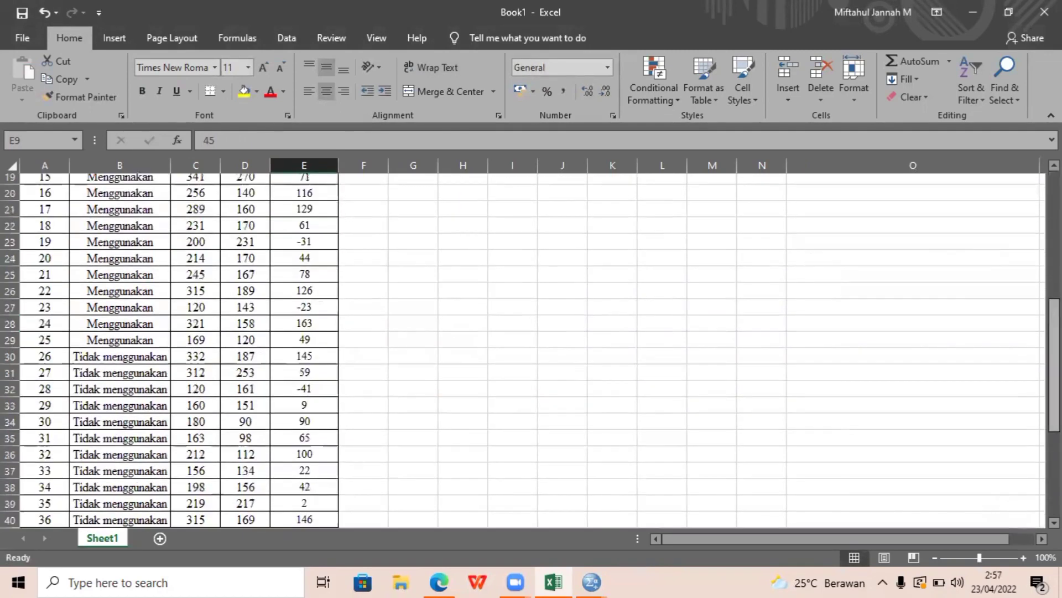
left_click(209, 360)
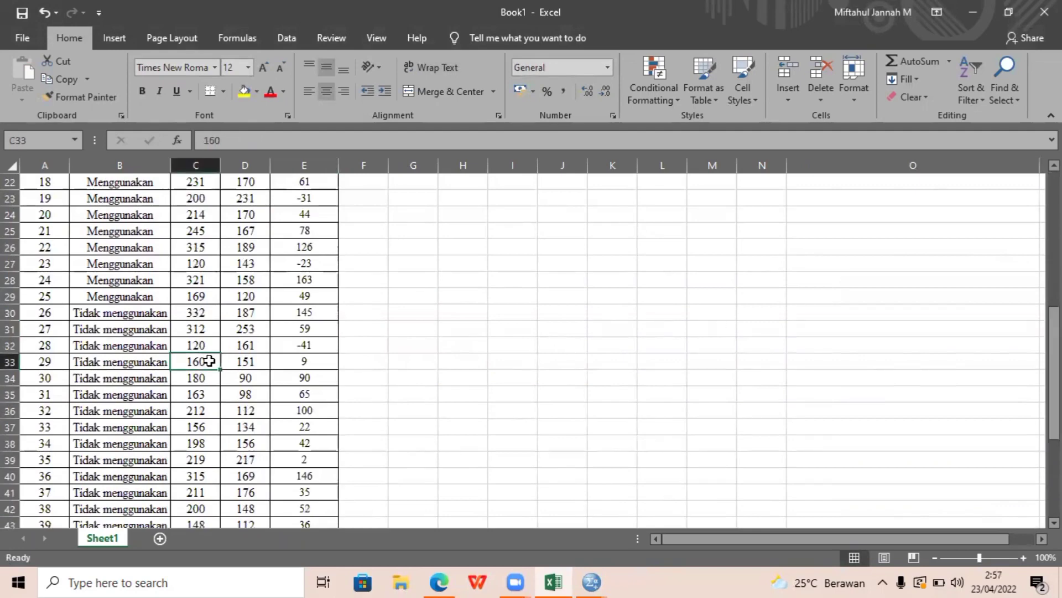
scroll(209, 361, "up", 7)
left_click(288, 226)
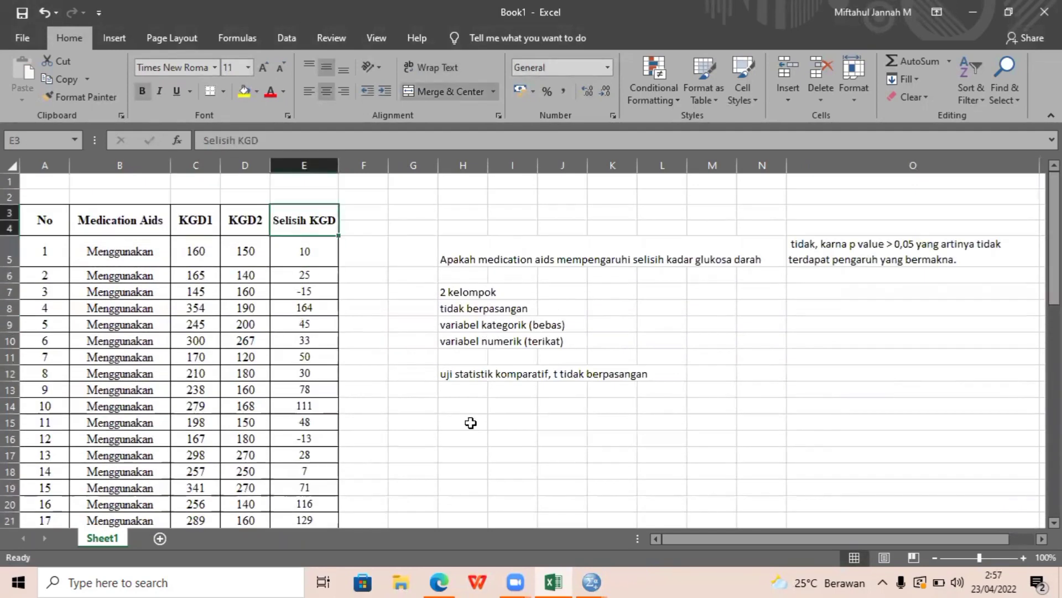
left_click(463, 442)
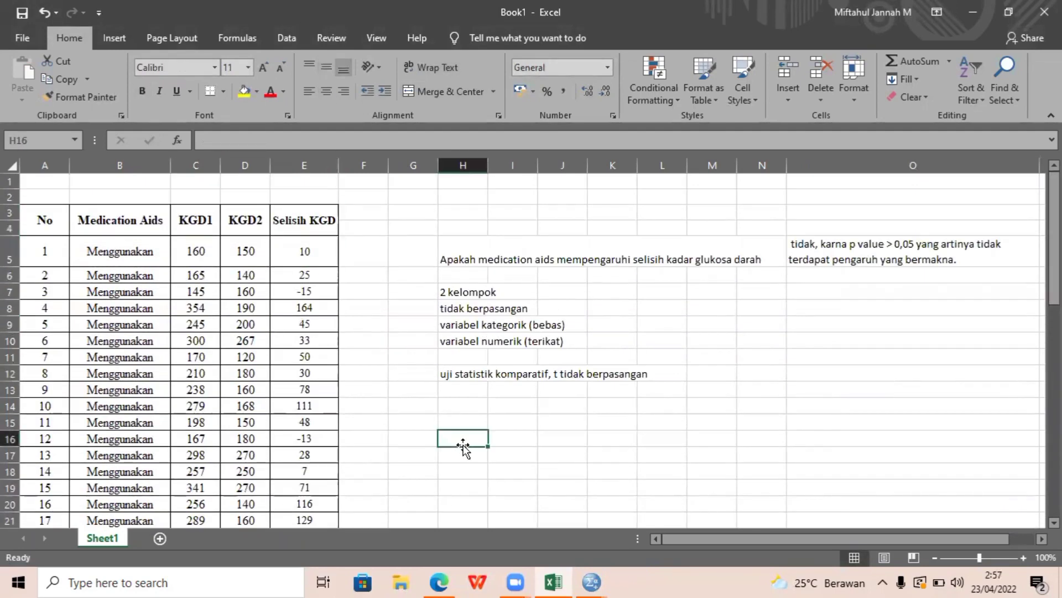
- Switch to the SPSS output and review the Independent Samples Test table and the Tests of Normality table
left_click(592, 582)
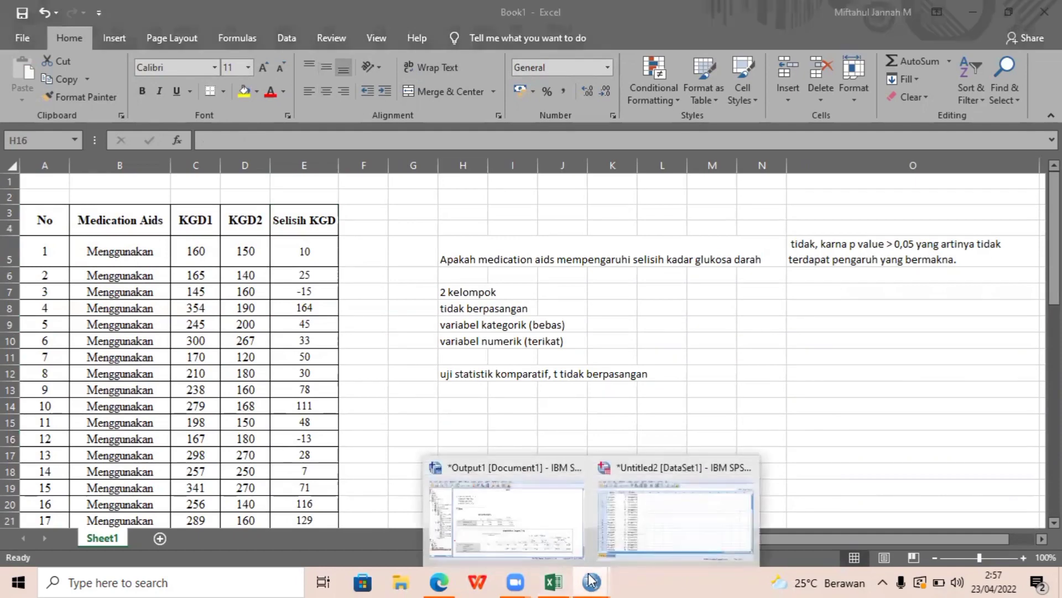
left_click(545, 534)
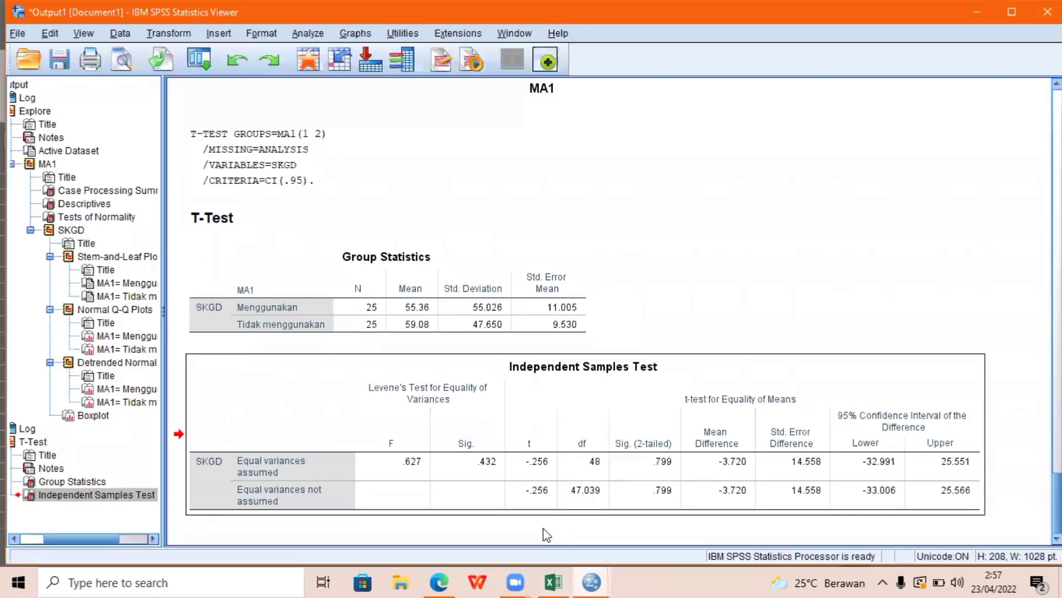
left_click(513, 412)
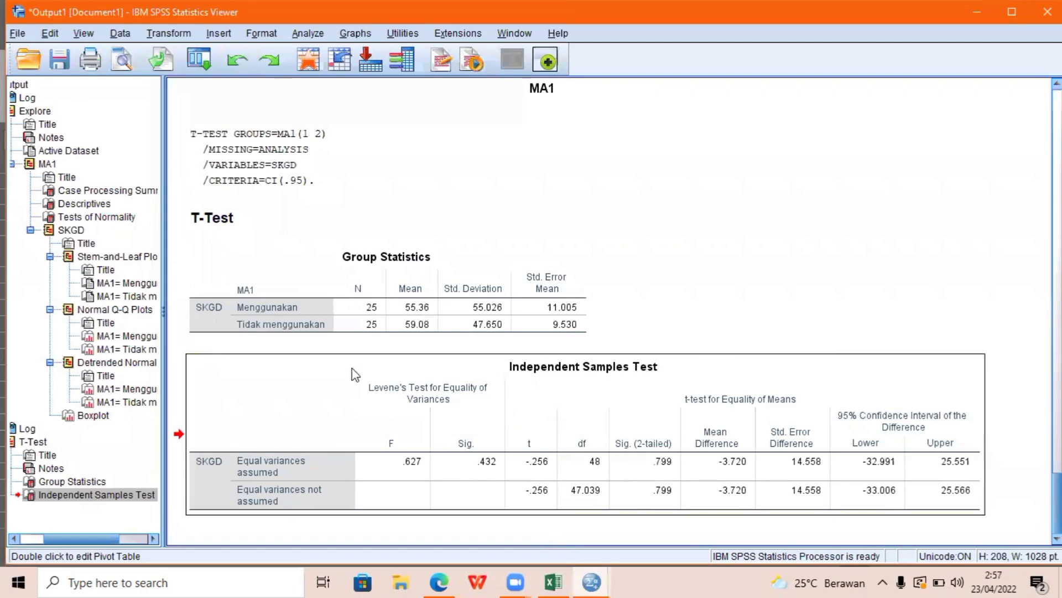
left_click(117, 221)
left_click(474, 138)
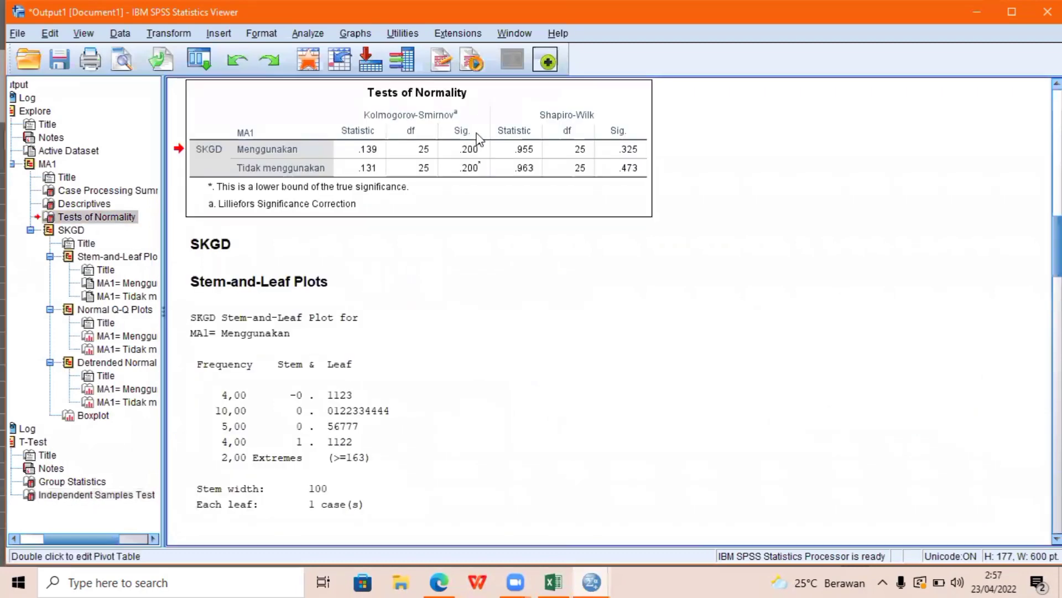
left_click(592, 582)
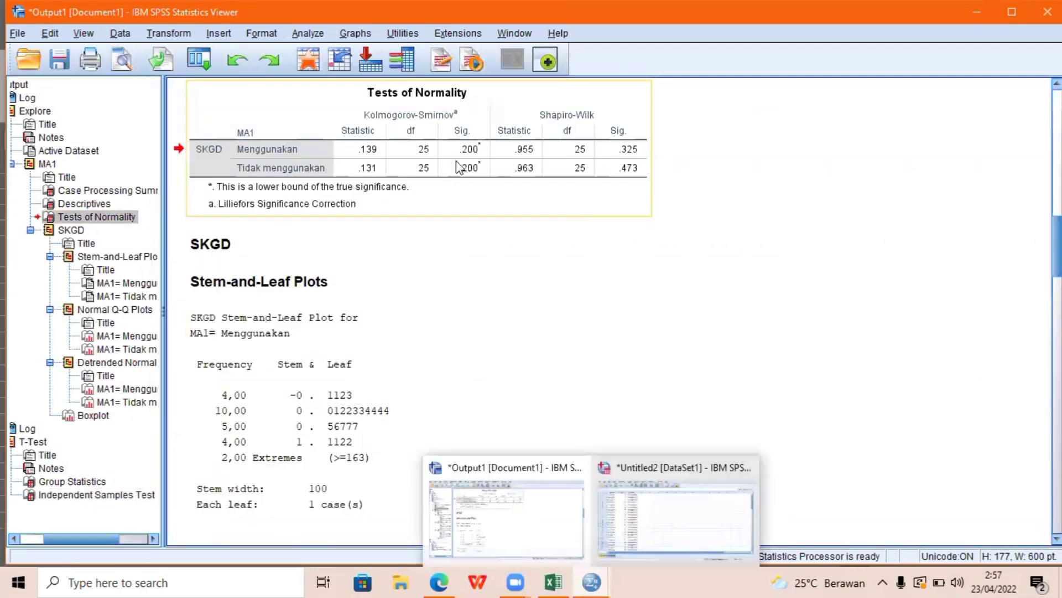
left_click(491, 512)
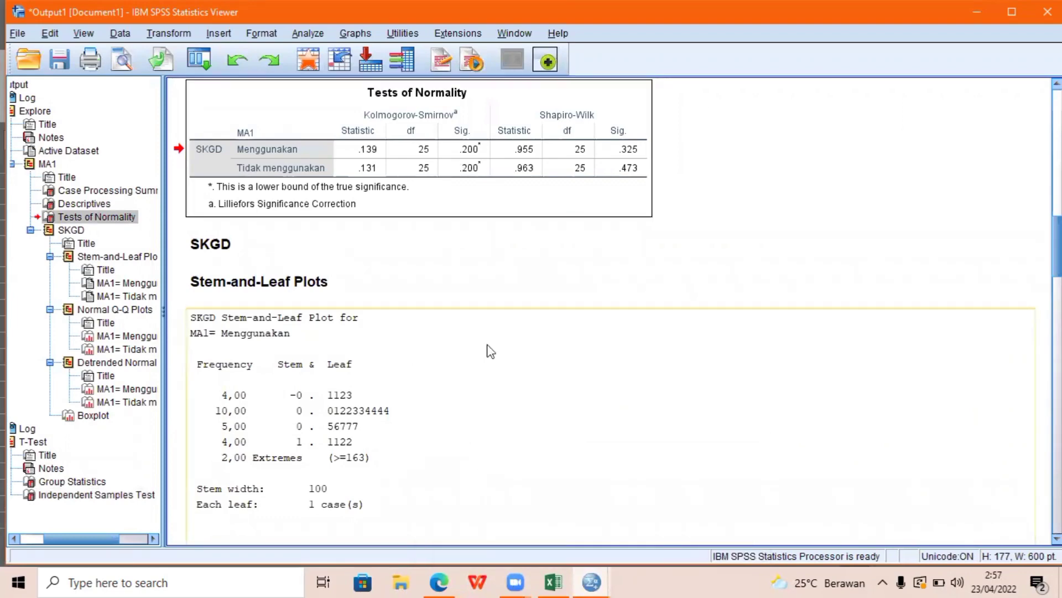